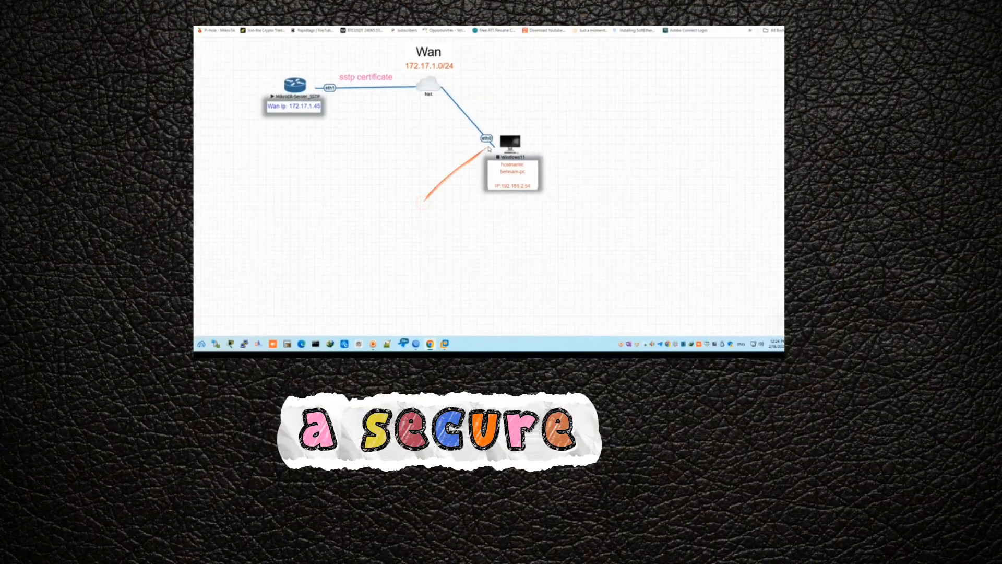
# Start the Windows11 node in EVE-NG and bring up Windows Settings with Win+I.
pyautogui.rightClick(510, 142)
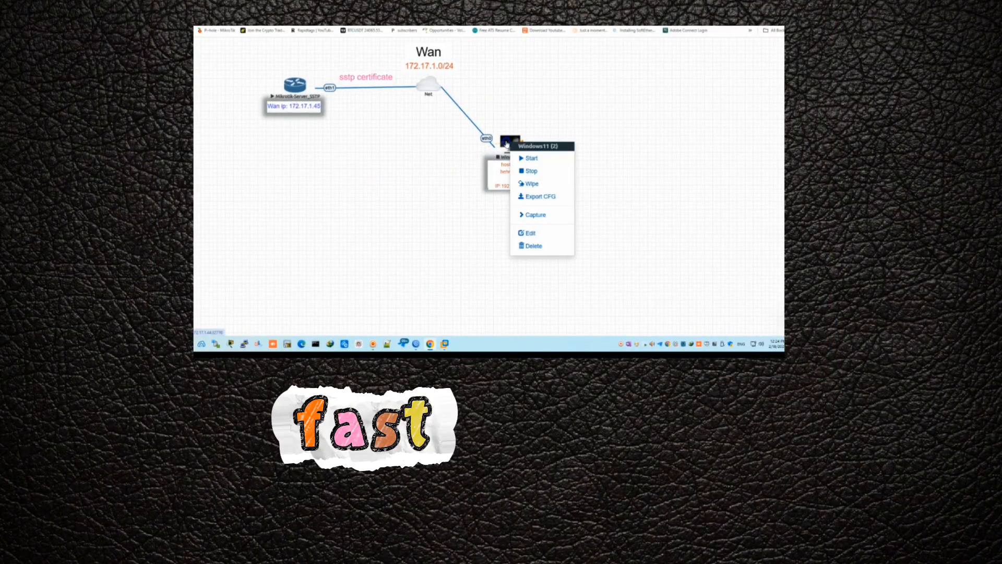
pyautogui.click(529, 156)
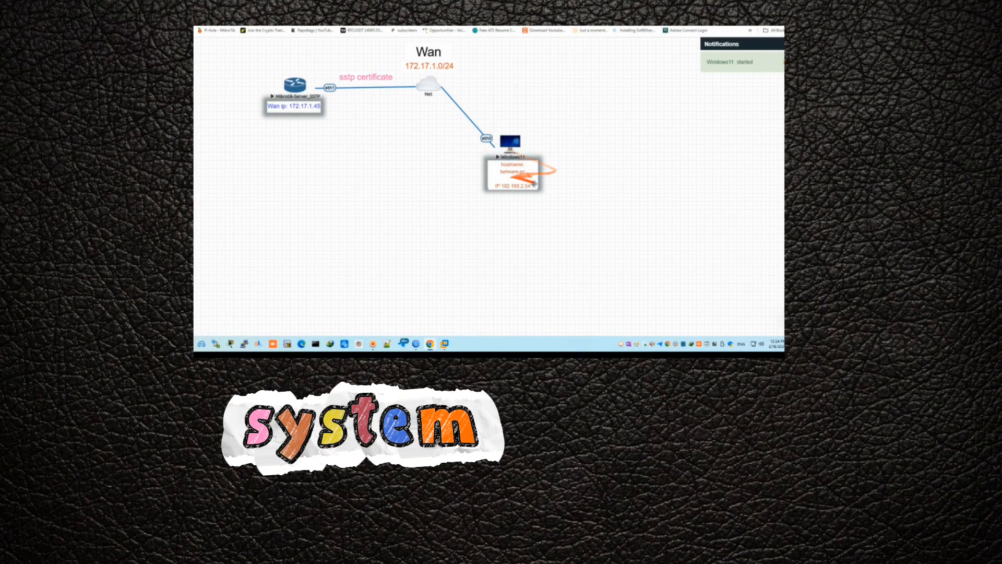
pyautogui.press('super+i')
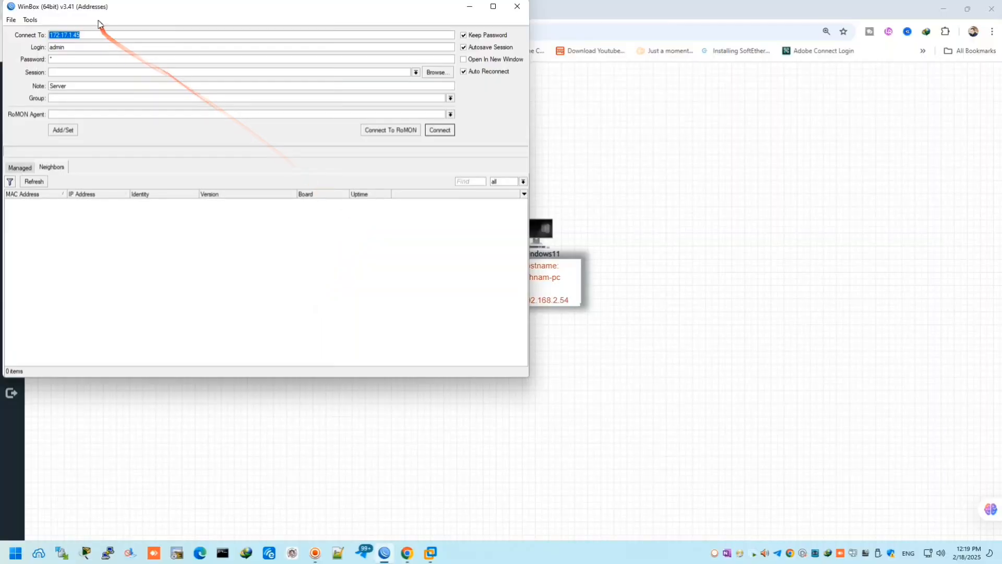
# Centre the WinBox login window, which targets the router at 172.17.1.45.
pyautogui.moveTo(100, 7); pyautogui.dragTo(339, 70)
# Connect to the router and rename interface ether1 to 'ether1 WAN'.
pyautogui.click(686, 195)
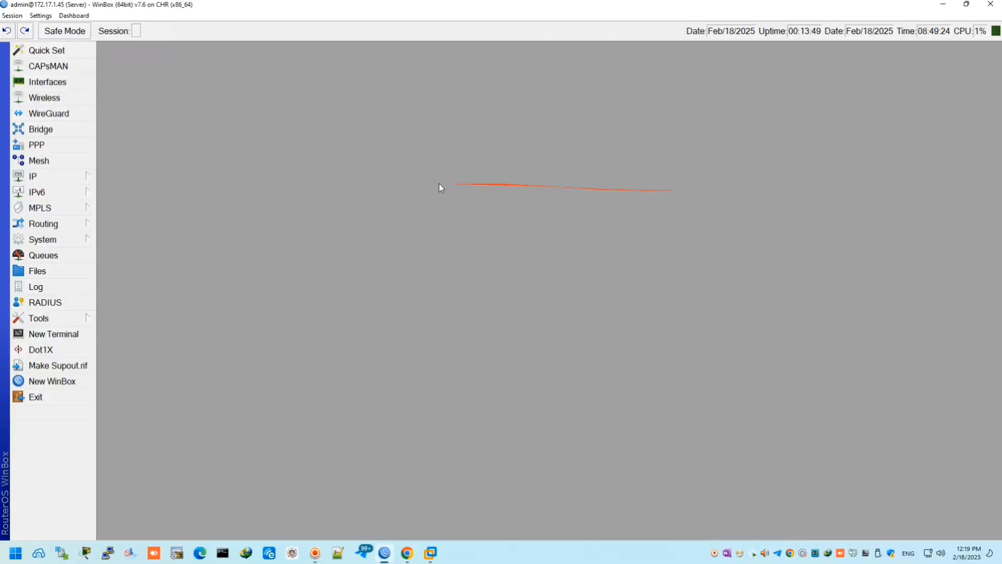
pyautogui.click(68, 83)
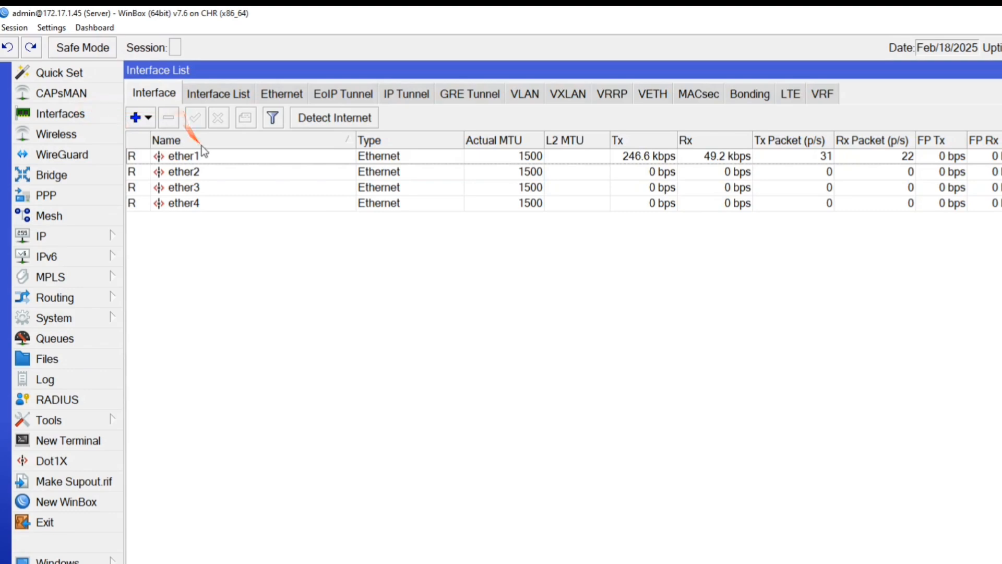
pyautogui.doubleClick(212, 156)
pyautogui.click(362, 138)
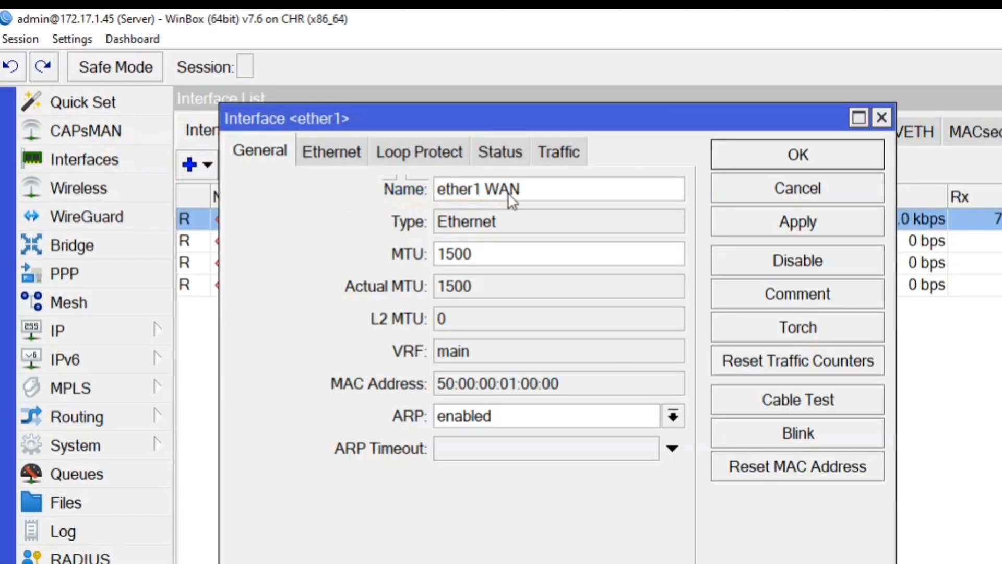
pyautogui.press('Return')
# Copy the WAN address 172.17.1.45 from the IP Addresses list, then close the windows.
pyautogui.click(125, 330)
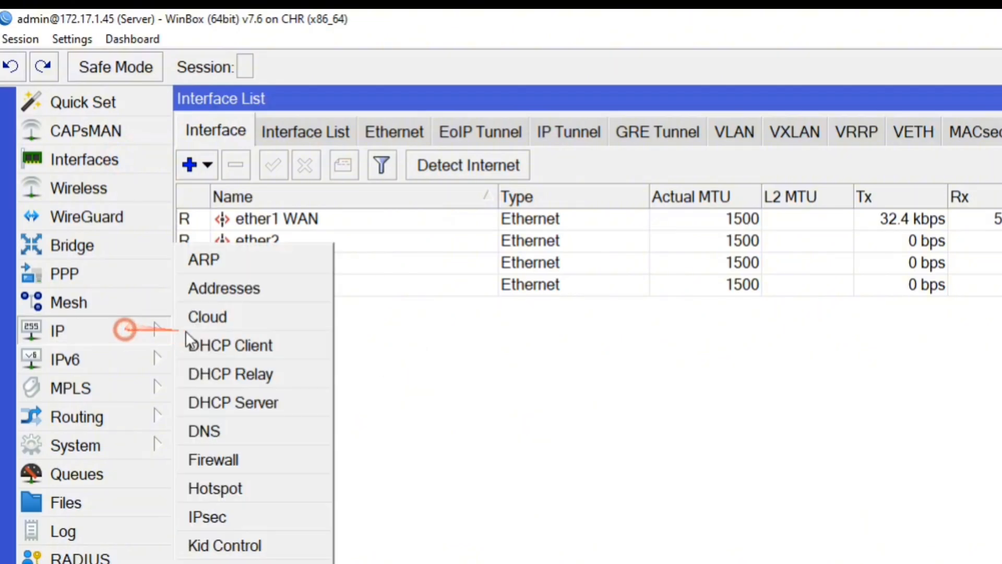
pyautogui.click(254, 286)
pyautogui.moveTo(319, 171); pyautogui.dragTo(312, 314)
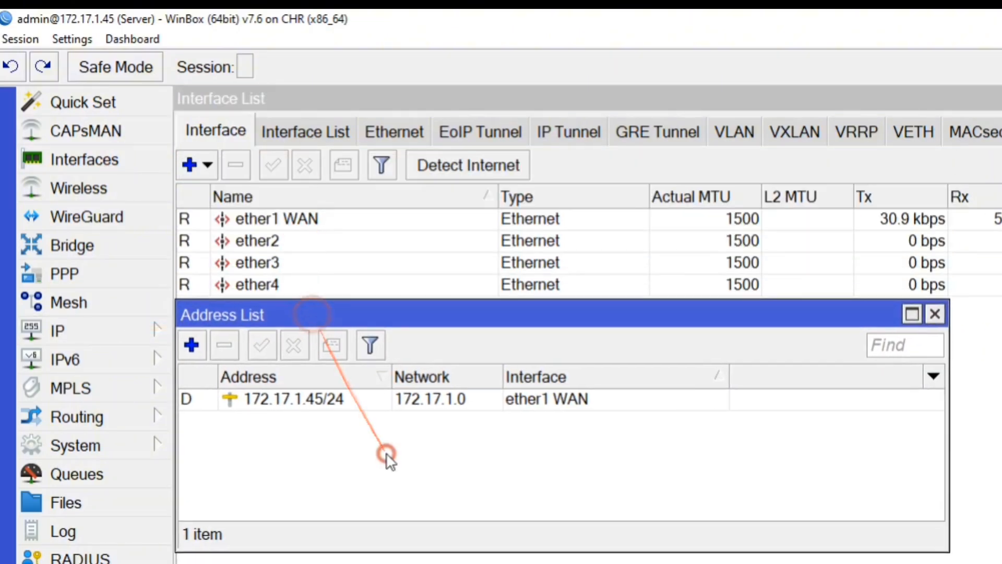
pyautogui.doubleClick(334, 399)
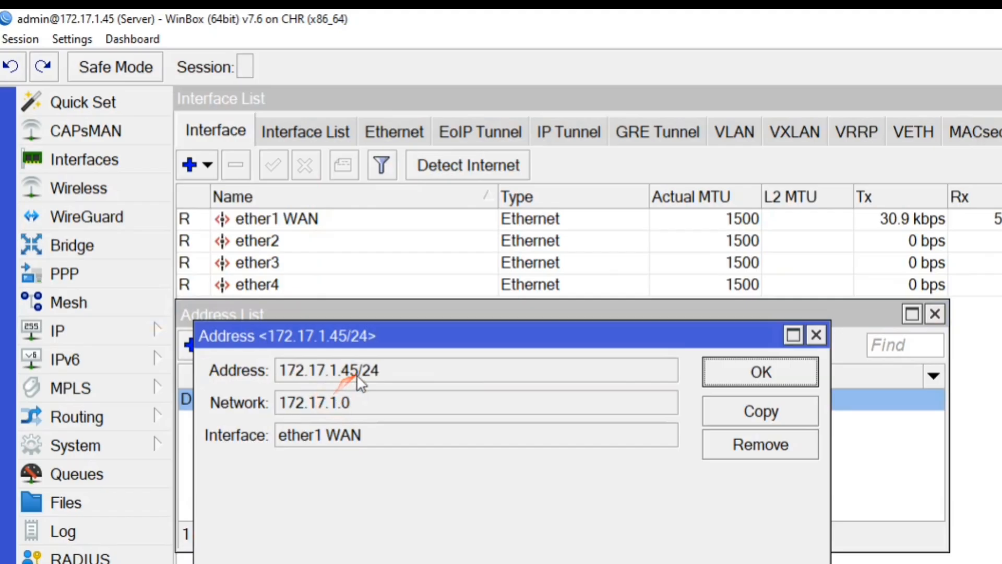
pyautogui.moveTo(358, 375); pyautogui.dragTo(351, 374)
pyautogui.rightClick(327, 377)
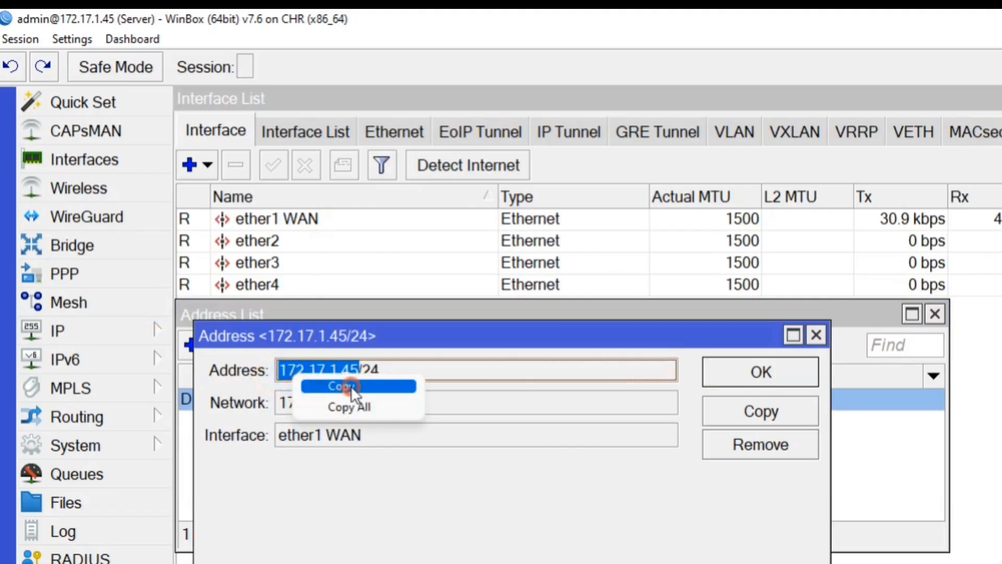
pyautogui.click(344, 385)
pyautogui.click(714, 370)
pyautogui.press('Escape')
pyautogui.press('Escape')
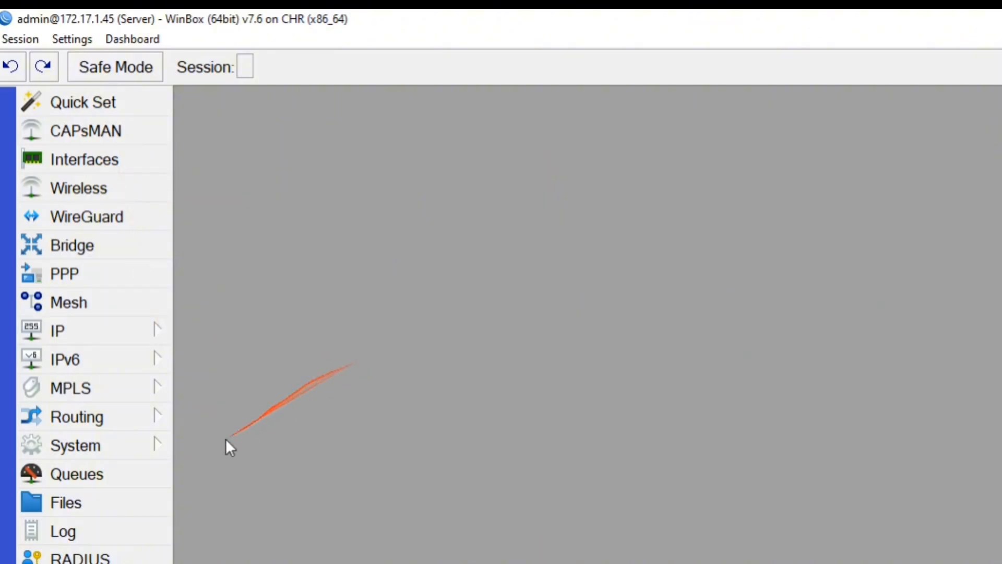
# Create a new certificate named CA with common name 172.17.1.45, valid 3650 days.
pyautogui.click(136, 440)
pyautogui.click(237, 264)
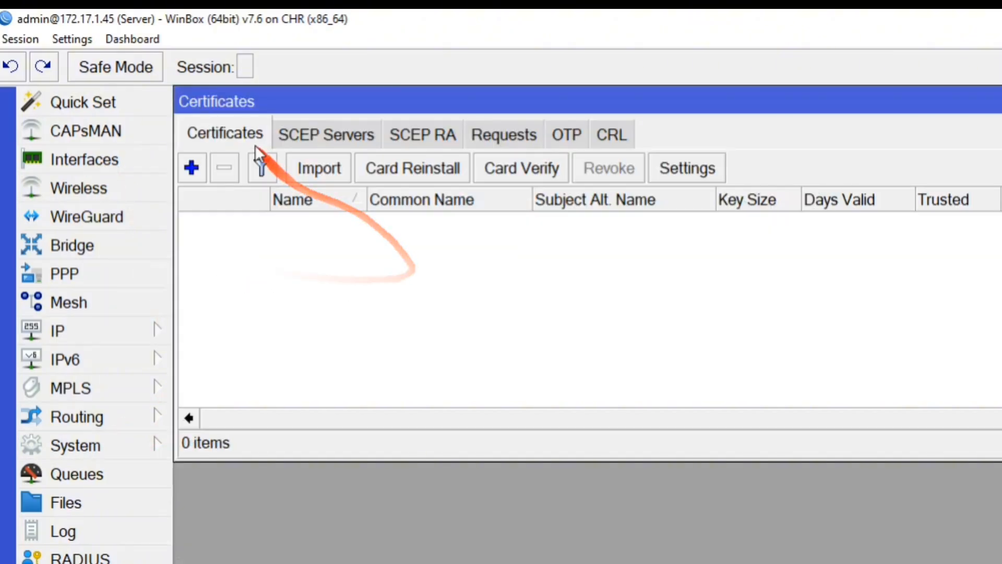
pyautogui.click(192, 168)
pyautogui.write('c')
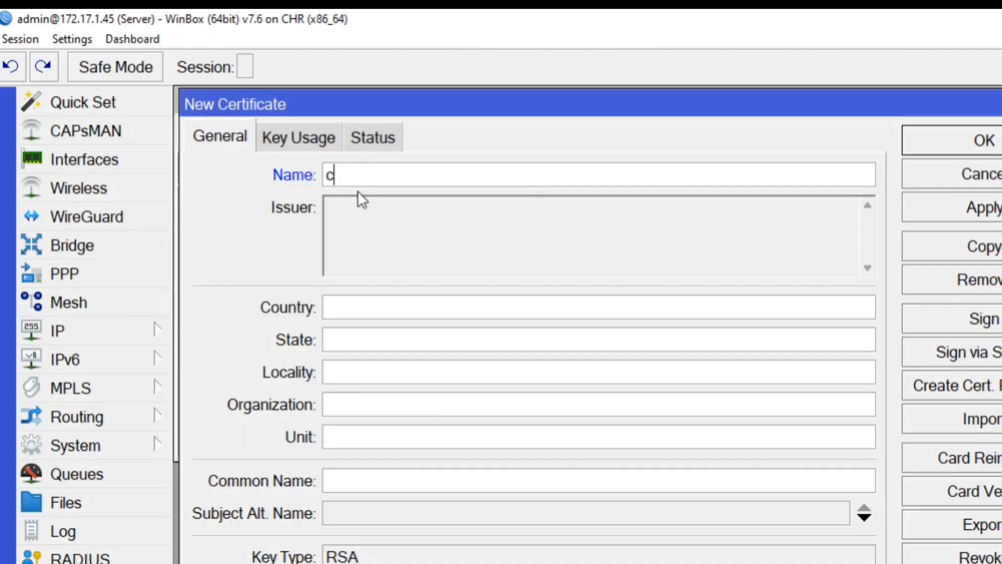
pyautogui.write('a')
pyautogui.press('BackSpace')
pyautogui.press('BackSpace')
pyautogui.write('CA')
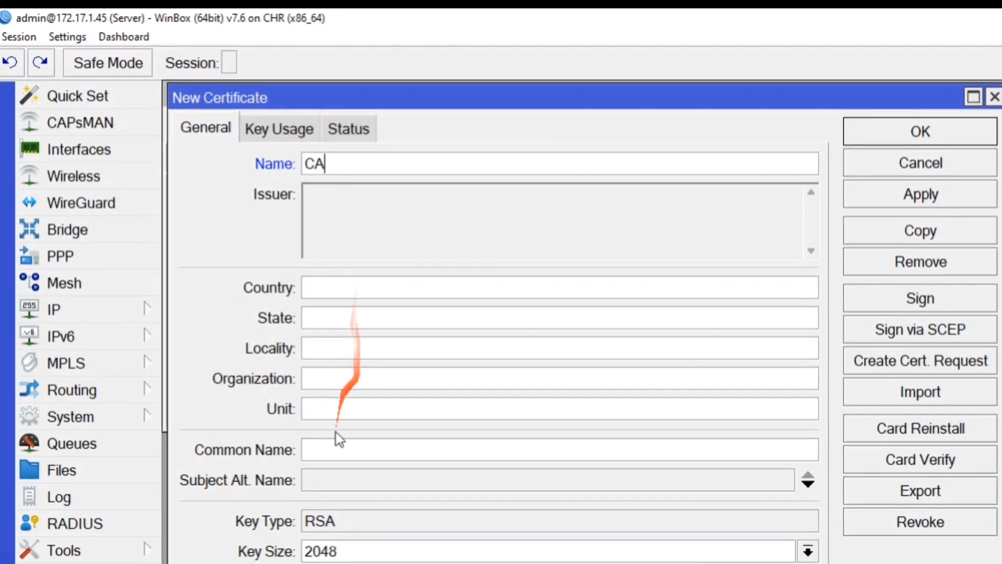
pyautogui.click(344, 479)
pyautogui.write('172.17.1.45')
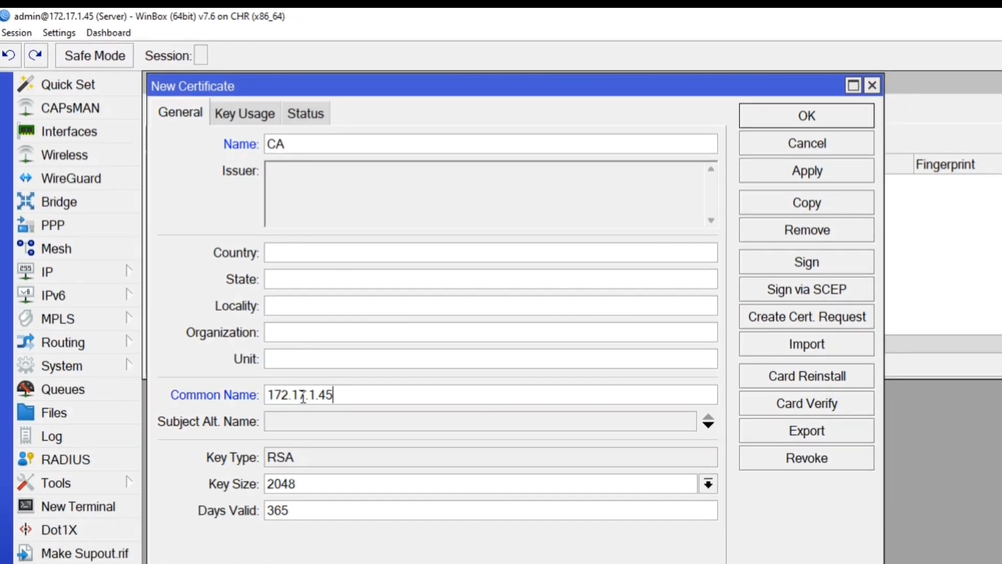
pyautogui.click(388, 512)
pyautogui.click(317, 510)
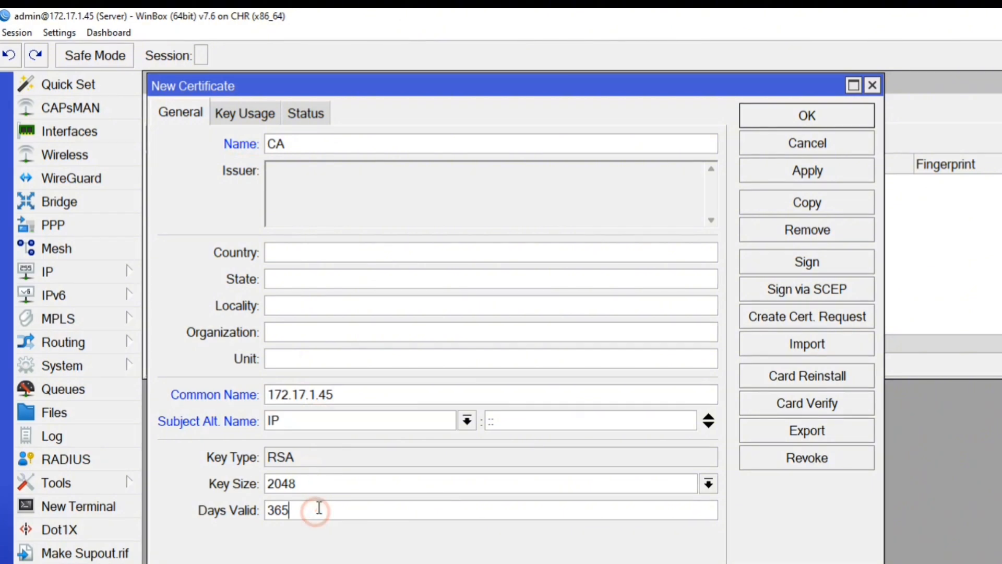
# Give the CA certificate crl sign and key cert sign key usages and apply.
pyautogui.click(254, 112)
pyautogui.click(233, 223)
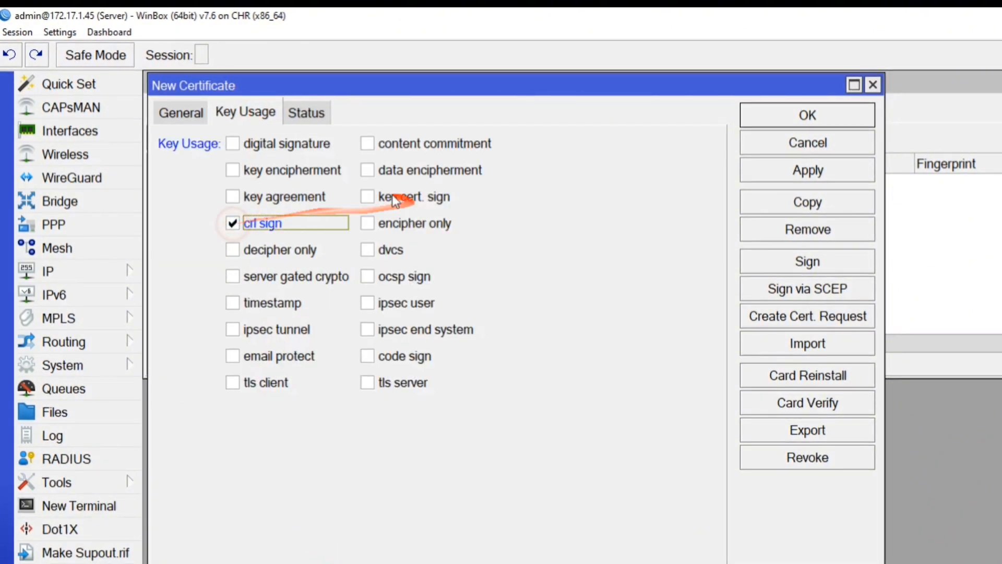
pyautogui.click(368, 196)
pyautogui.click(768, 172)
# Sign the CA certificate with CA CRL host 172.17.1.45.
pyautogui.click(819, 261)
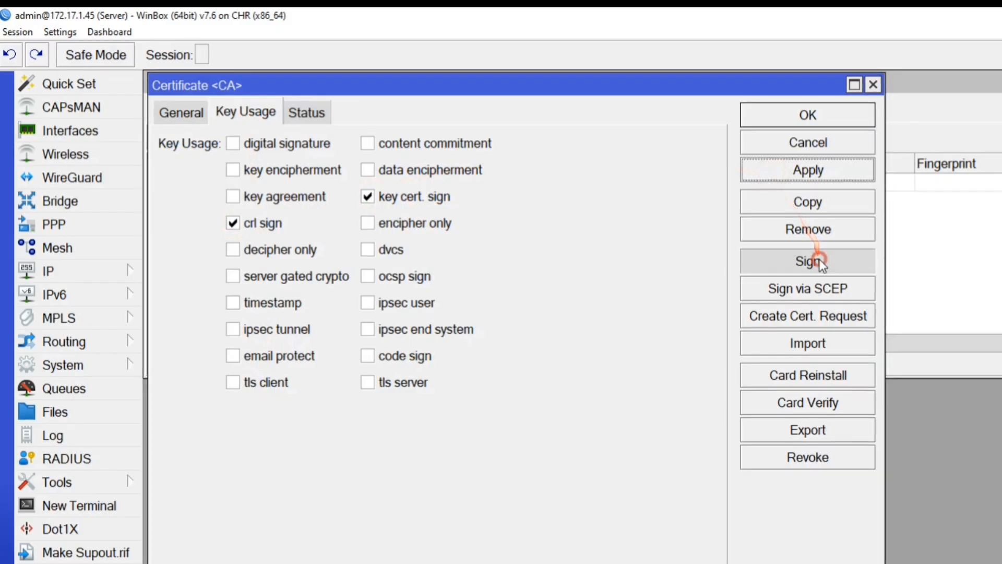
pyautogui.click(322, 145)
pyautogui.click(332, 146)
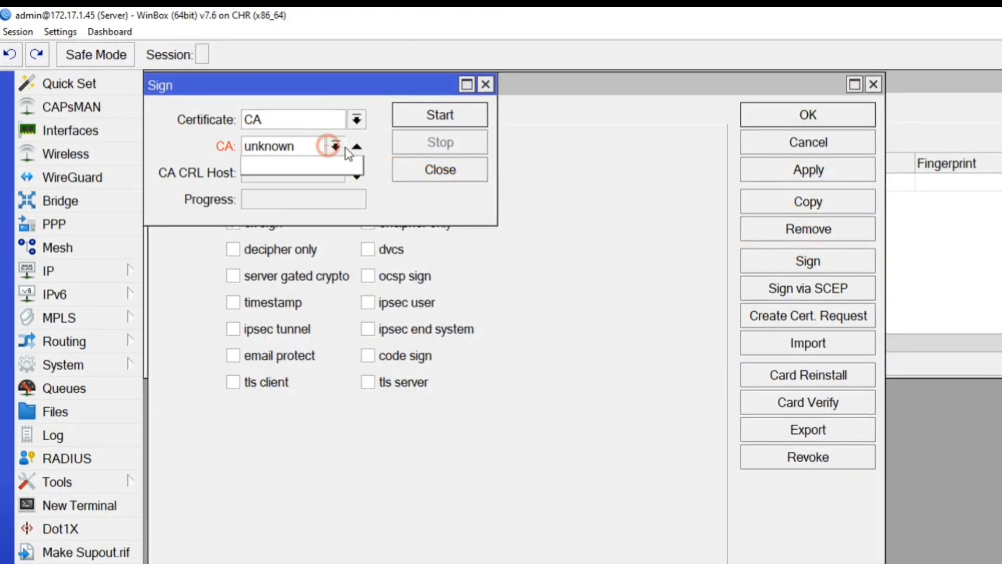
pyautogui.click(353, 147)
pyautogui.click(318, 168)
pyautogui.write('172.17.1.45')
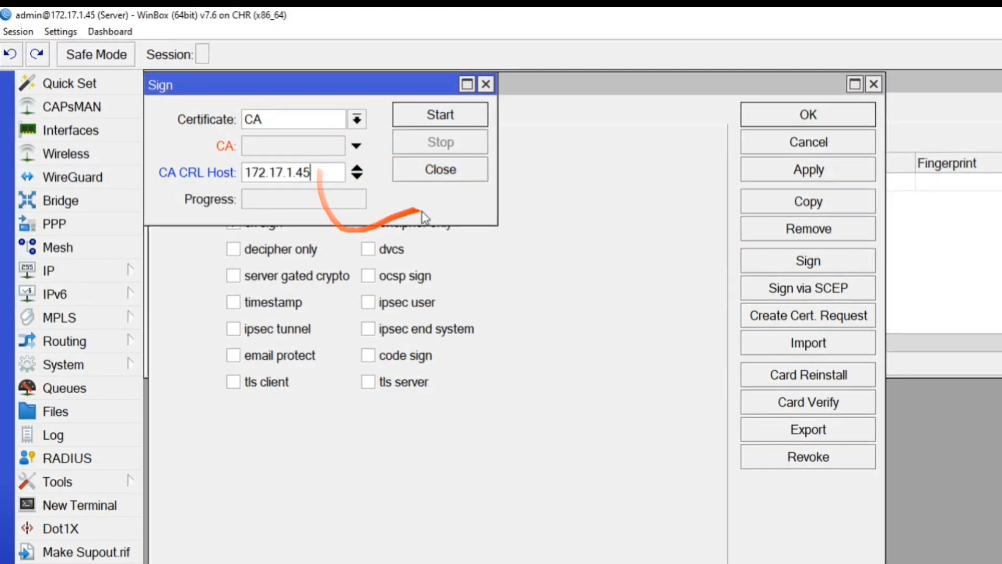
pyautogui.click(432, 116)
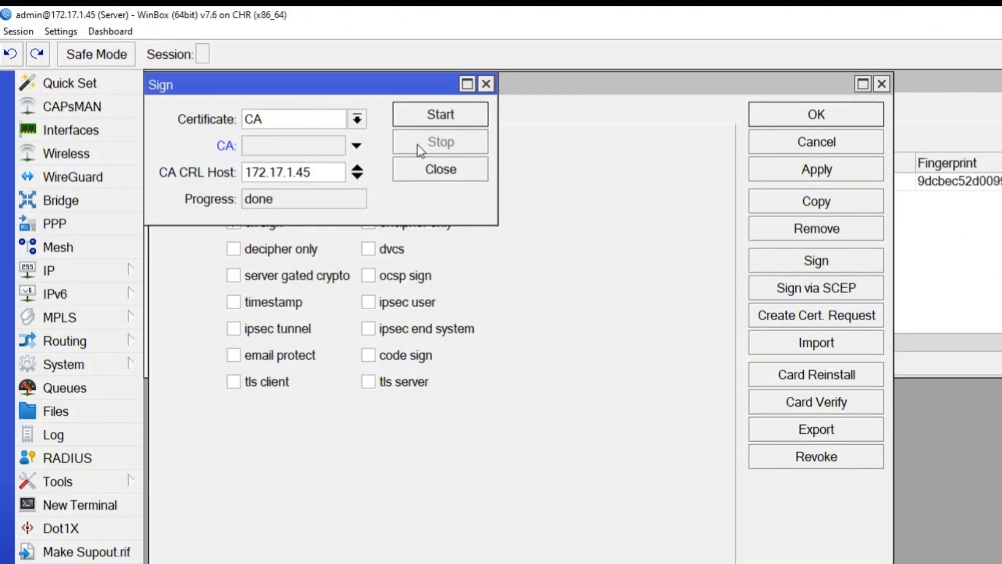
pyautogui.click(441, 170)
# Mark the signed CA certificate as Trusted and save it.
pyautogui.click(778, 168)
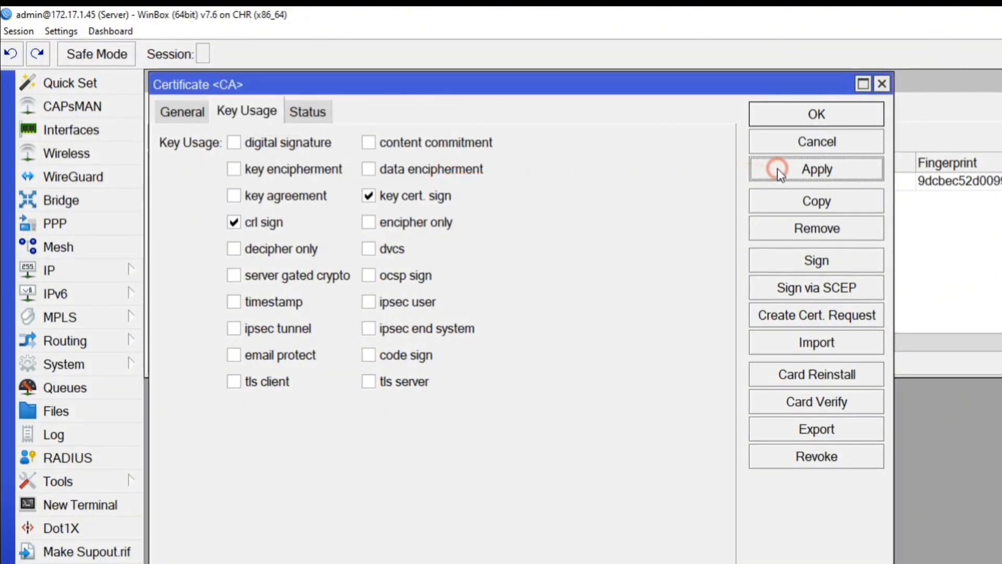
pyautogui.click(182, 111)
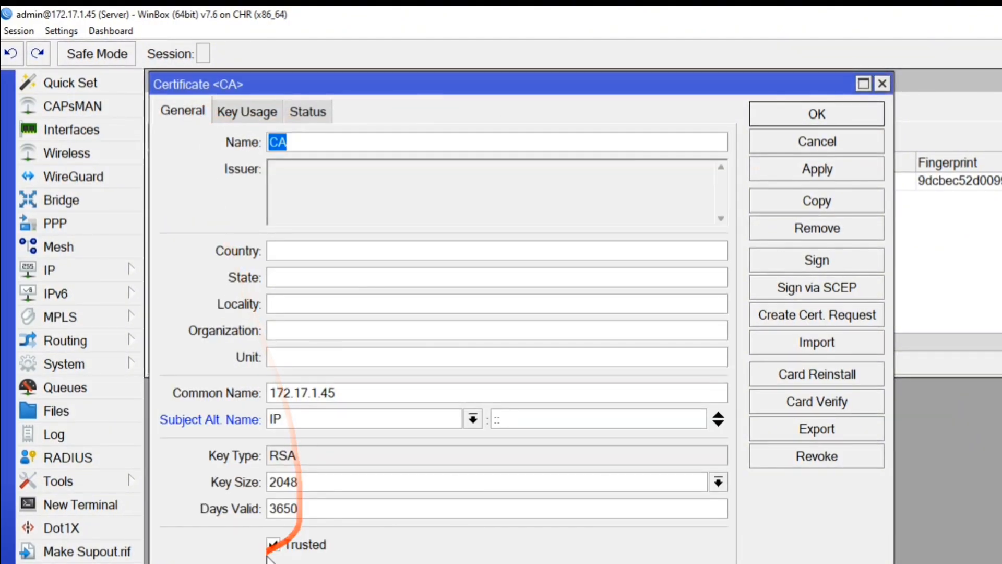
pyautogui.click(768, 168)
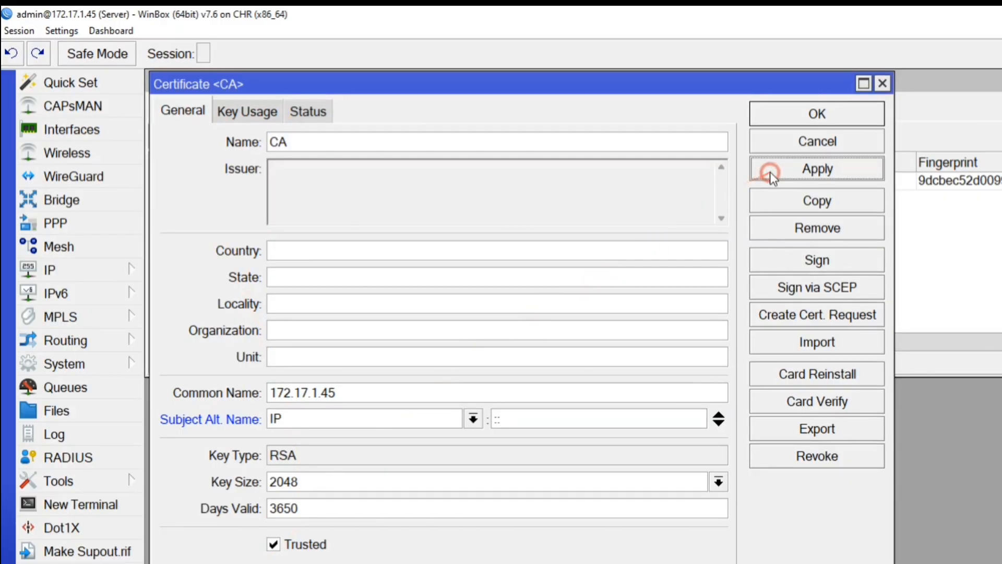
pyautogui.click(783, 114)
# Create a SERVER certificate valid 3650 days, with tls client removed from its key usage.
pyautogui.click(160, 137)
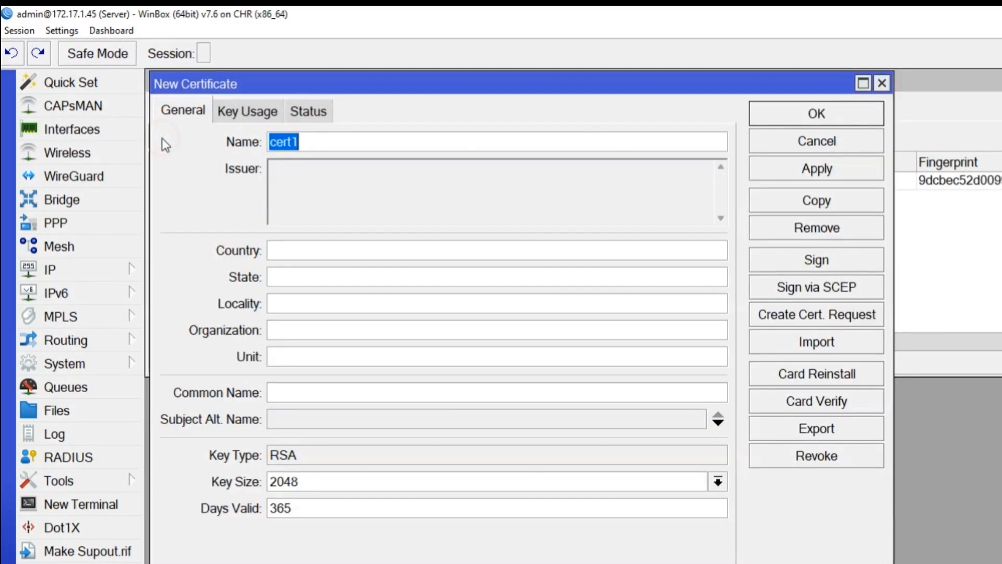
pyautogui.write('SERVER')
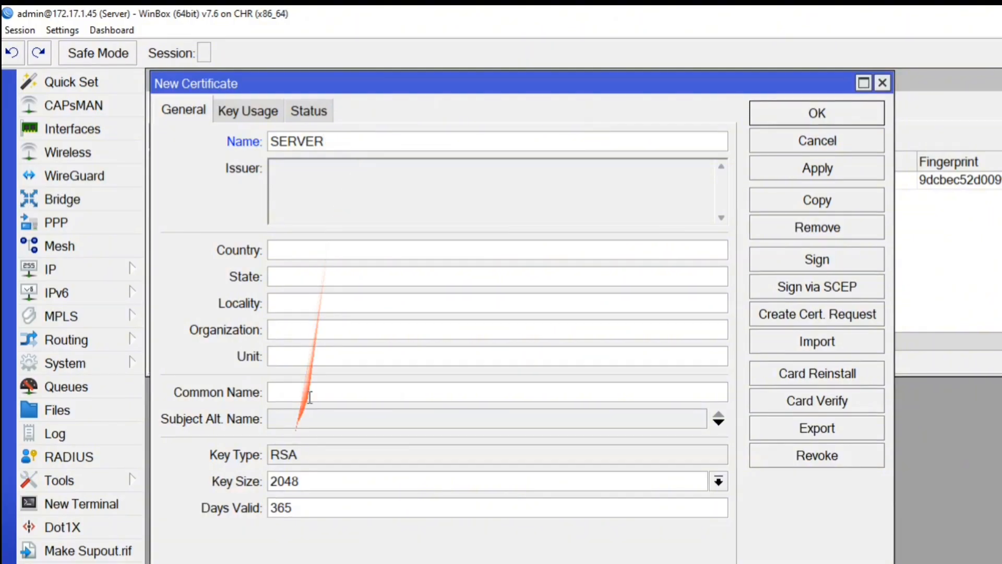
pyautogui.click(304, 419)
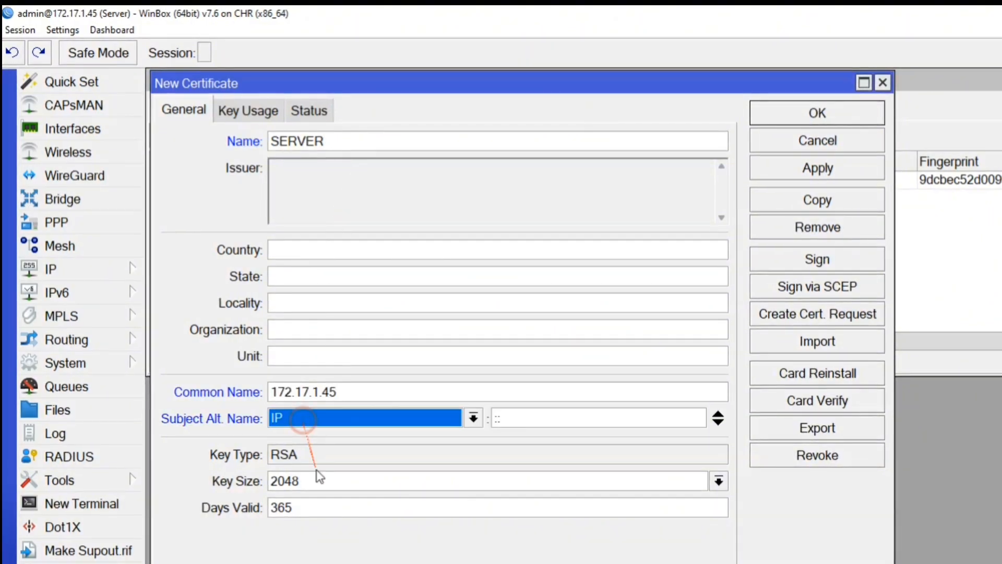
pyautogui.click(328, 510)
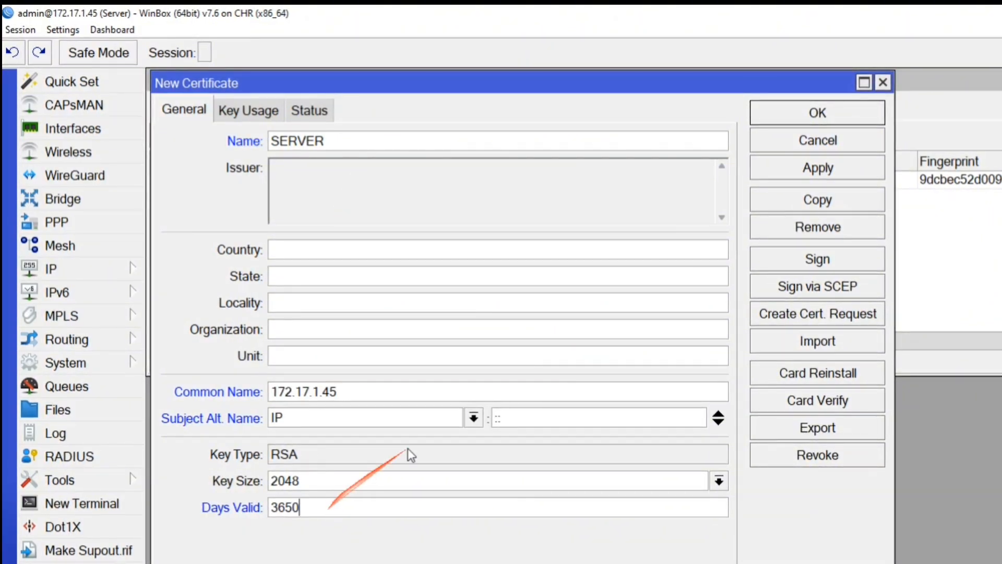
pyautogui.click(818, 166)
pyautogui.click(252, 116)
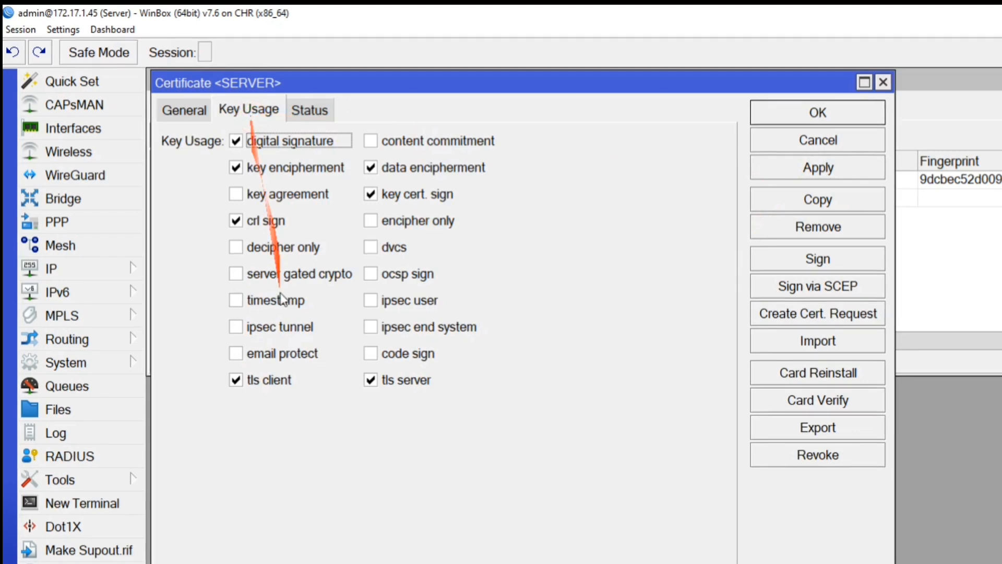
pyautogui.click(238, 380)
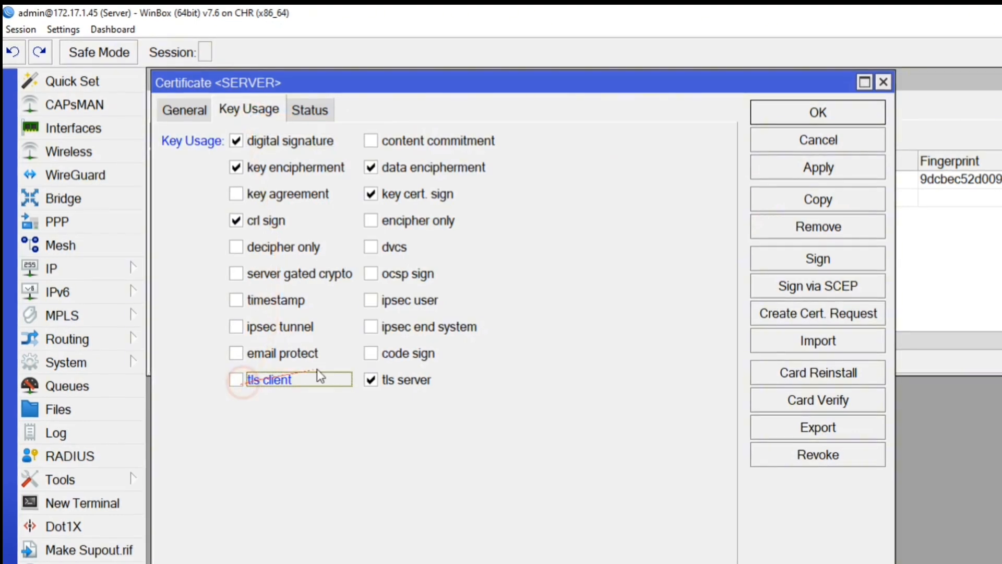
pyautogui.click(798, 168)
# Sign the SERVER certificate with CA and save it.
pyautogui.click(818, 259)
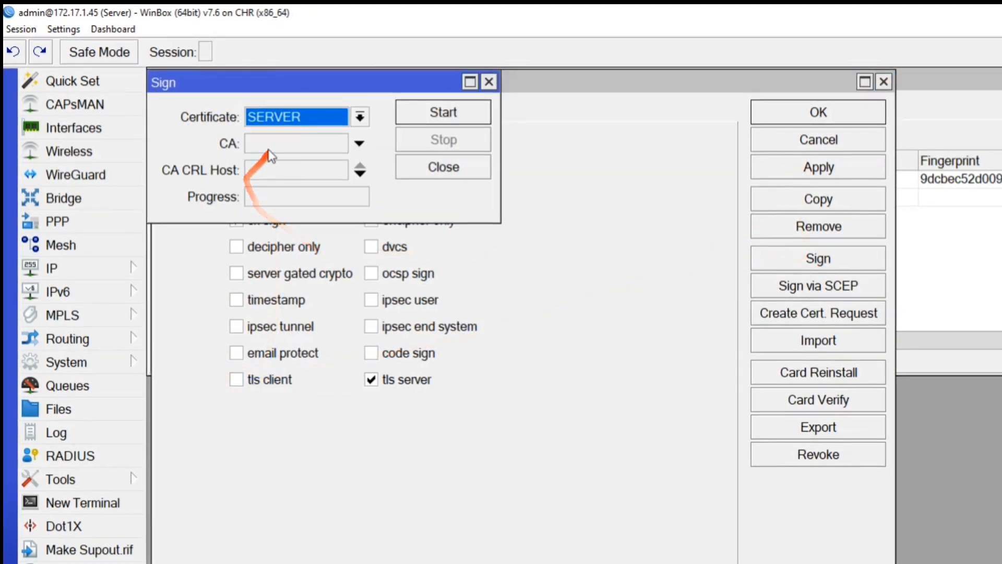
pyautogui.click(339, 143)
pyautogui.click(313, 161)
pyautogui.click(334, 170)
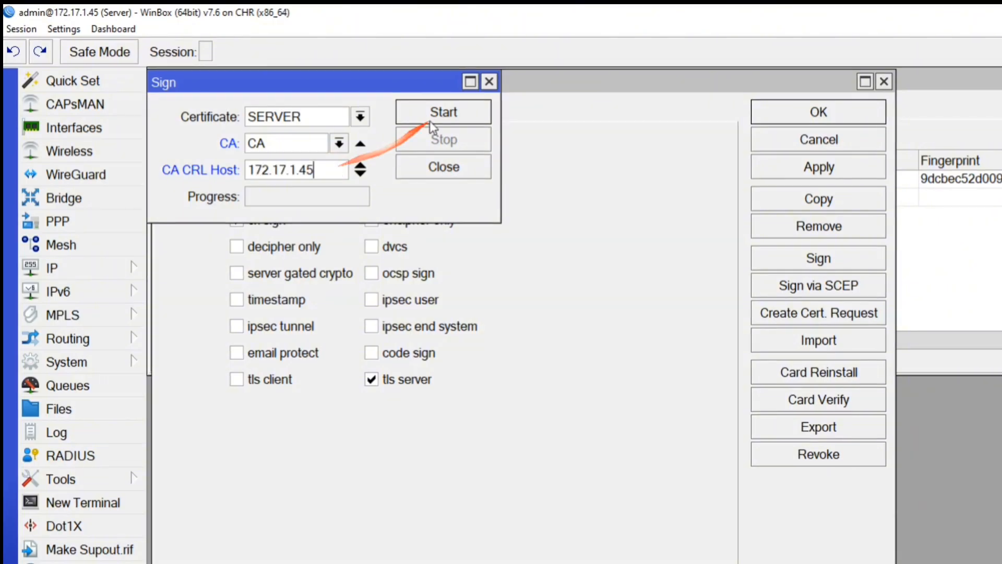
pyautogui.click(443, 112)
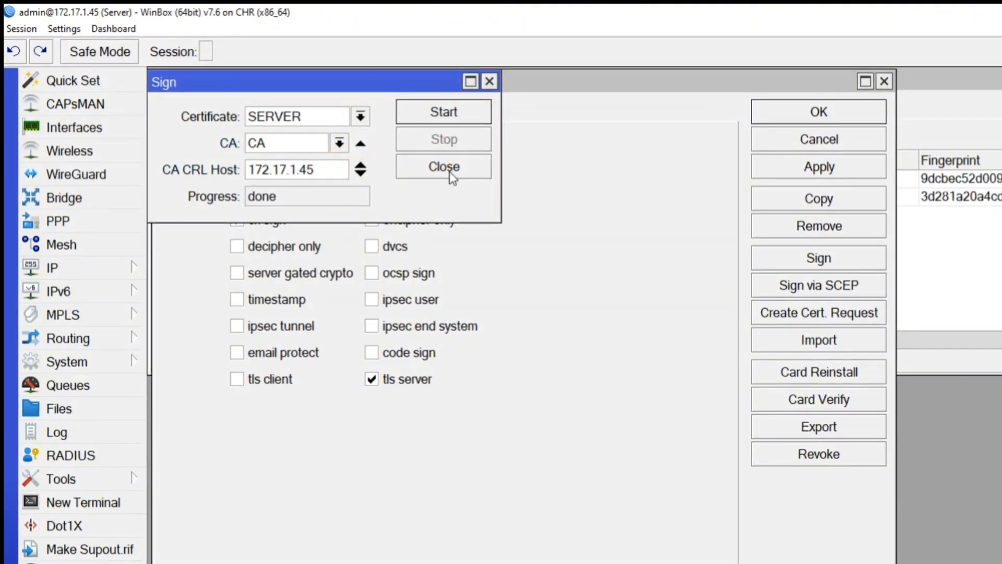
pyautogui.click(450, 172)
pyautogui.click(819, 167)
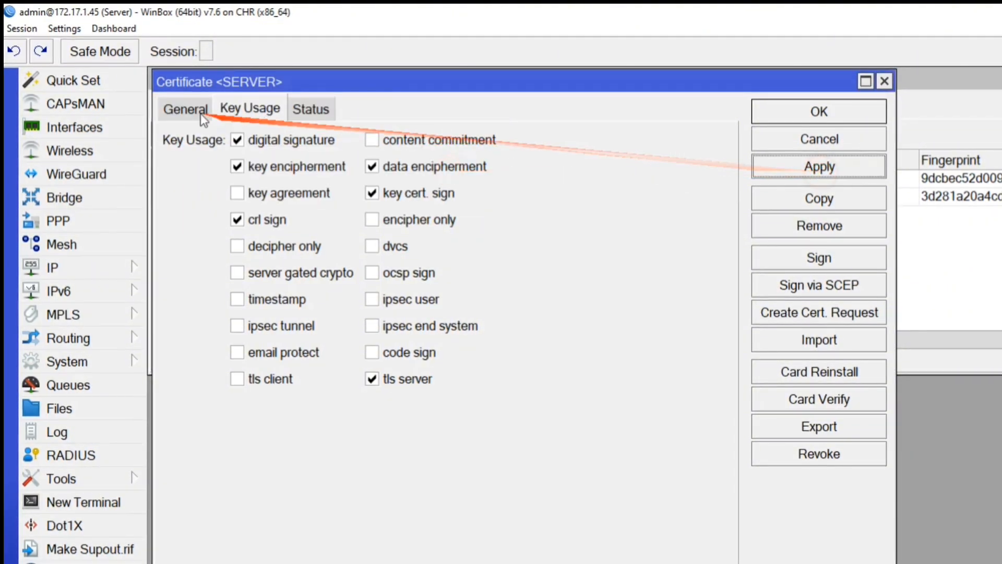
# Review the SERVER certificate's key usage and status, then begin a new certificate named CLIENT.
pyautogui.click(187, 109)
pyautogui.click(282, 111)
pyautogui.click(311, 110)
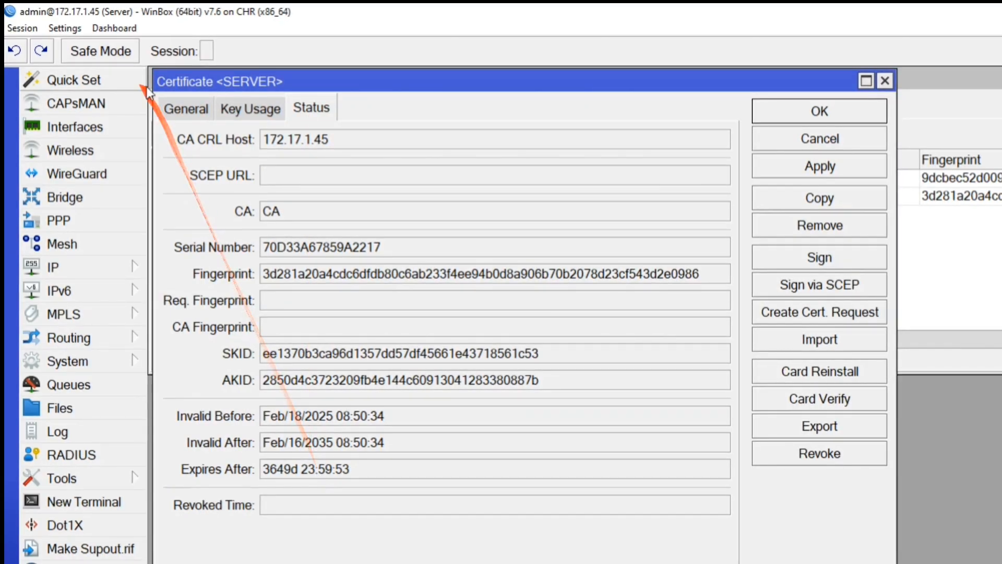
pyautogui.click(182, 111)
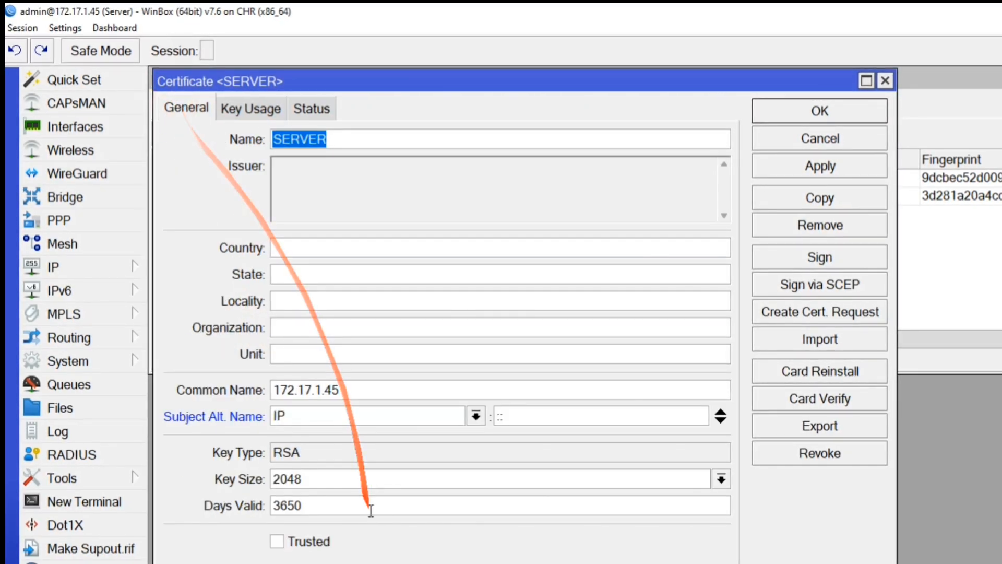
pyautogui.click(776, 115)
pyautogui.click(284, 197)
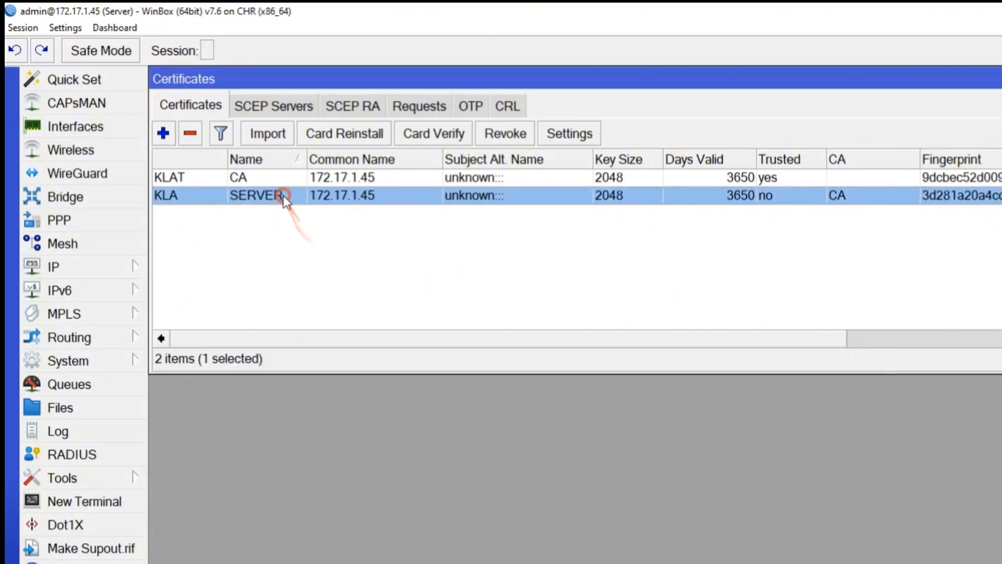
pyautogui.click(250, 240)
pyautogui.click(169, 137)
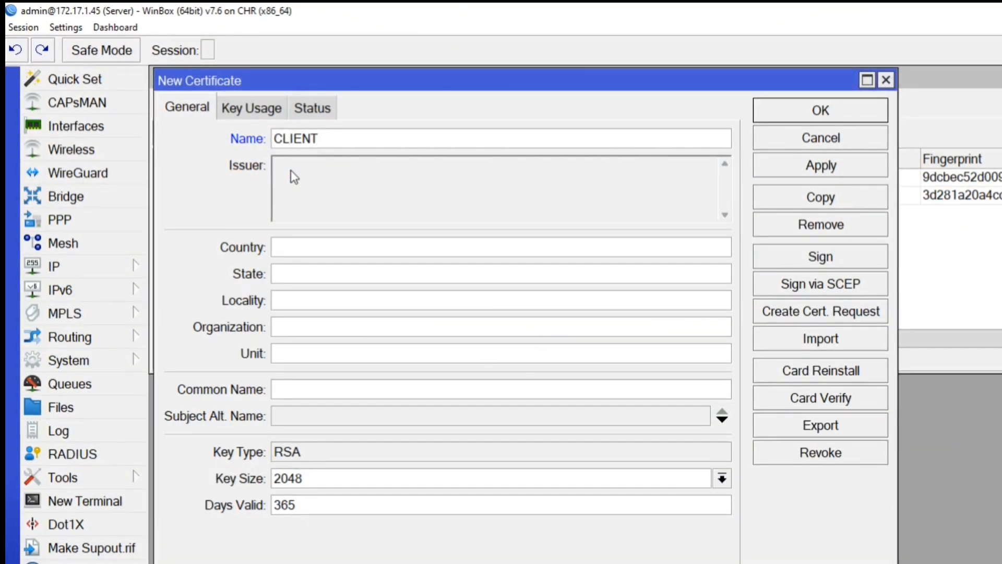
# Give the new certificate common name CLIENT, 3650 days validity and tls client usage.
pyautogui.click(310, 391)
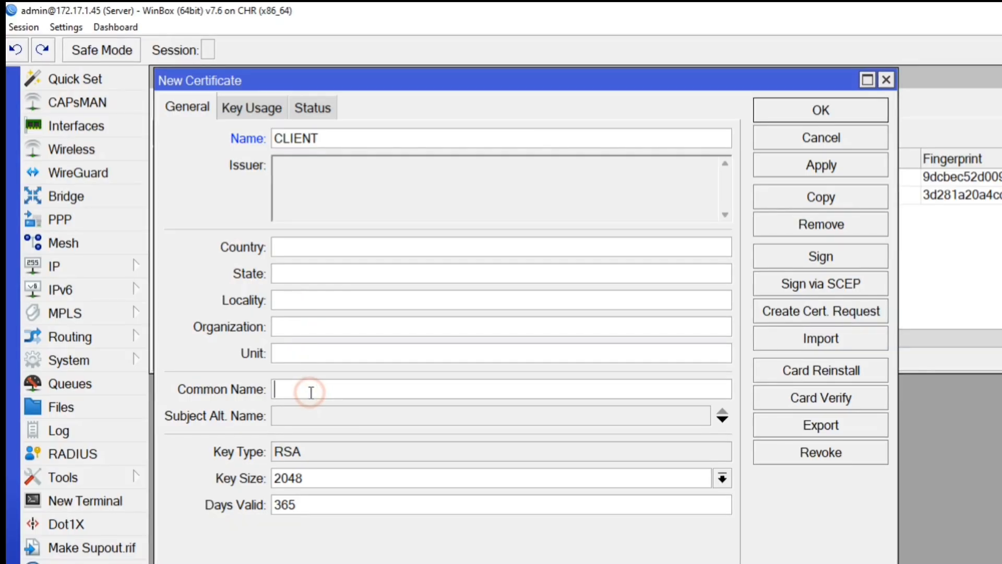
pyautogui.write('CLIENT')
pyautogui.moveTo(328, 390); pyautogui.dragTo(228, 396)
pyautogui.click(292, 395)
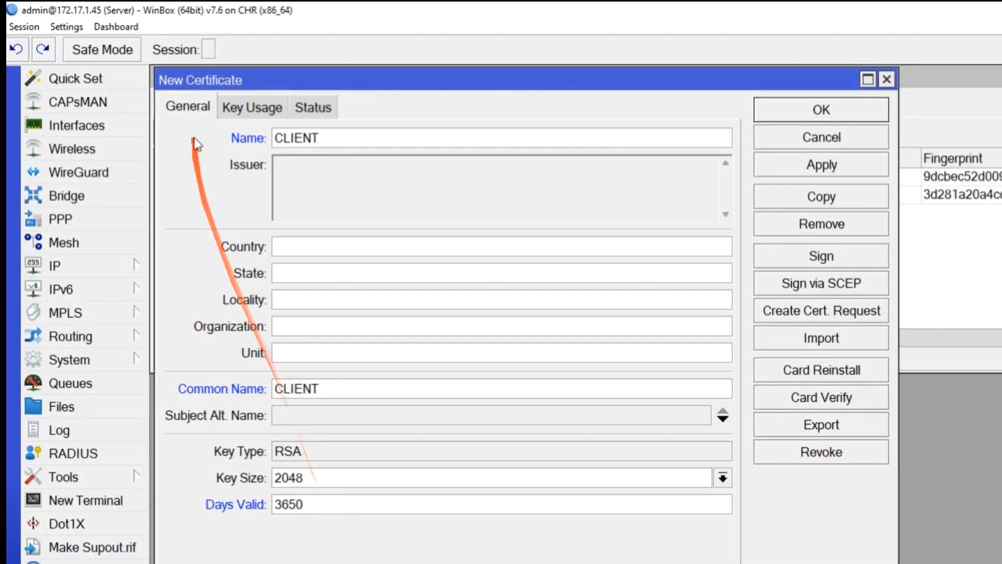
pyautogui.click(246, 110)
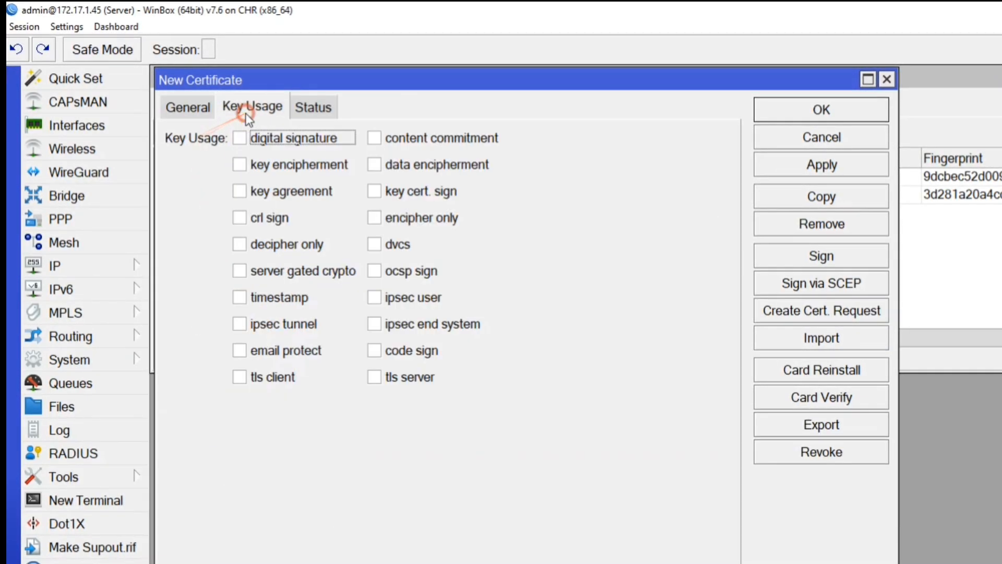
pyautogui.click(240, 377)
pyautogui.click(778, 168)
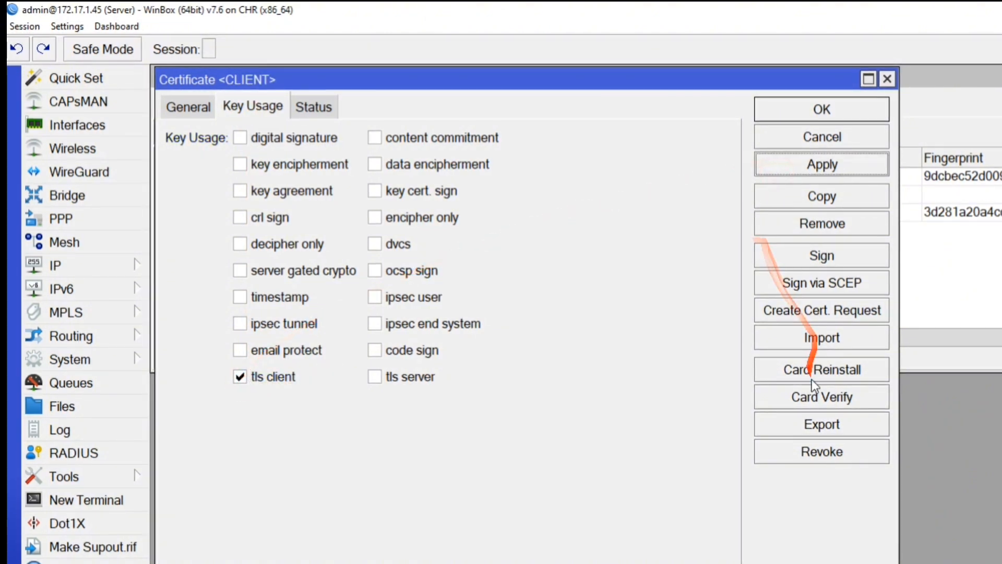
# Sign the CLIENT certificate with CA and save it to the certificate list.
pyautogui.click(814, 255)
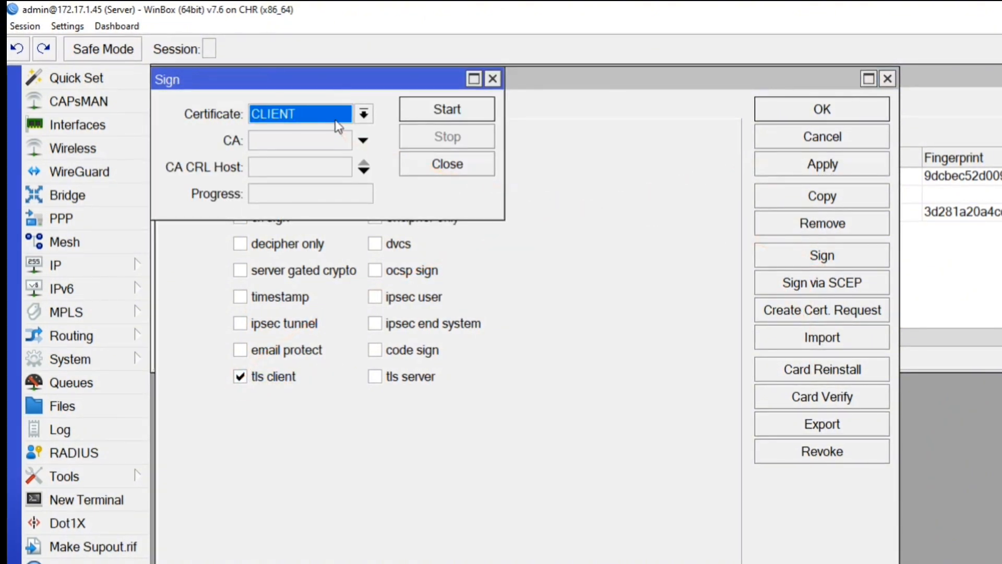
pyautogui.click(335, 118)
pyautogui.click(335, 126)
pyautogui.click(321, 136)
pyautogui.click(320, 136)
pyautogui.click(320, 137)
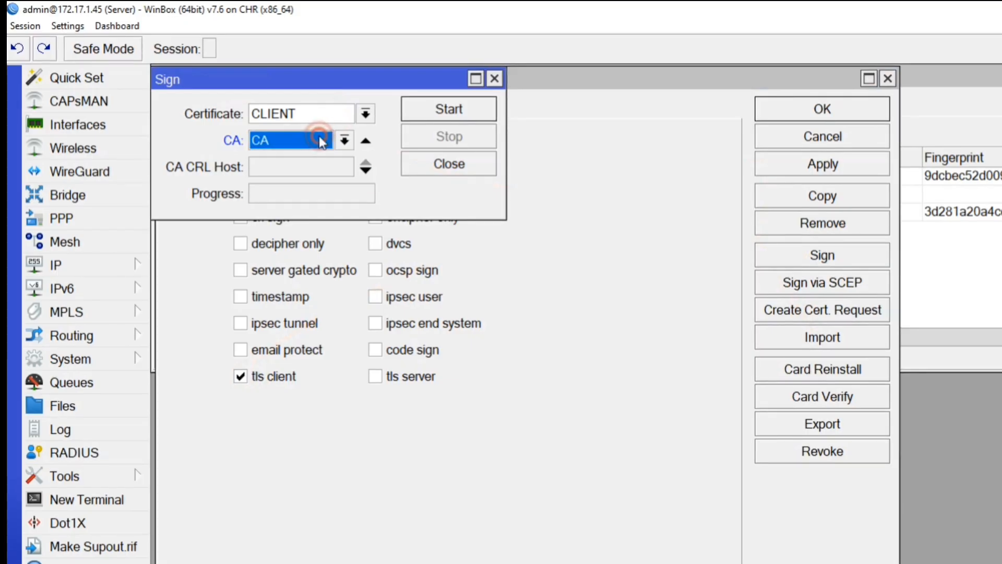
pyautogui.click(442, 112)
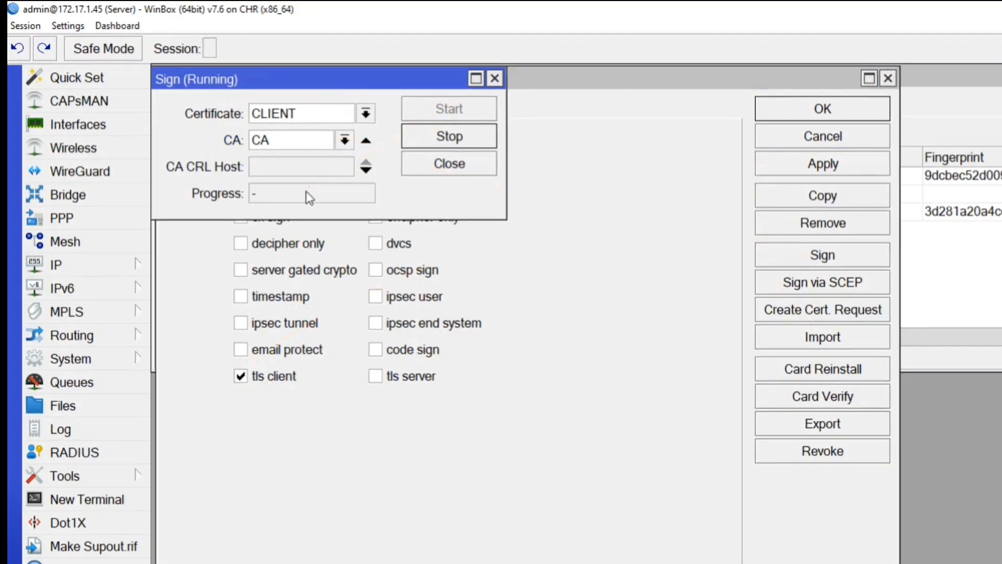
pyautogui.moveTo(305, 193); pyautogui.dragTo(238, 192)
pyautogui.click(426, 164)
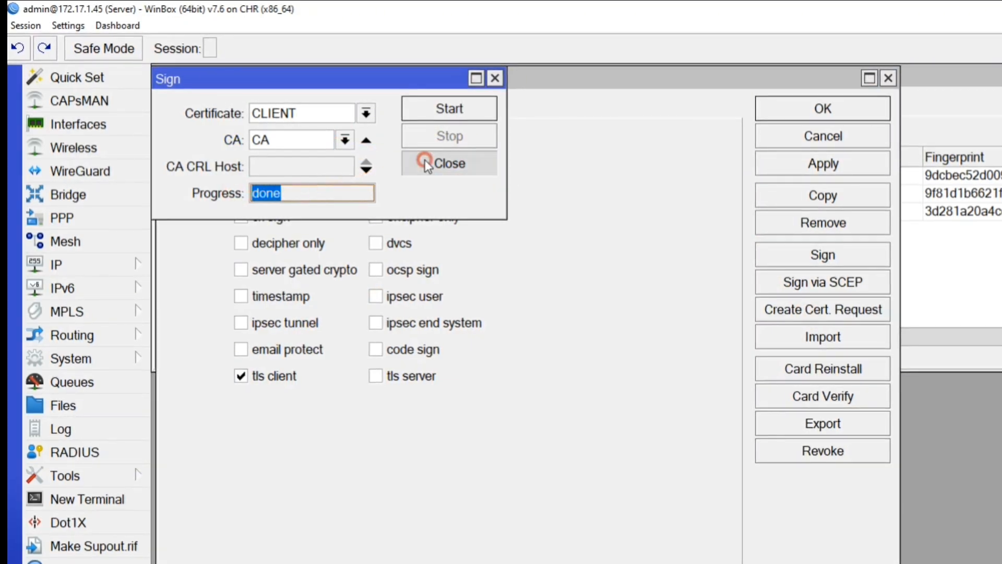
pyautogui.click(797, 166)
pyautogui.click(810, 111)
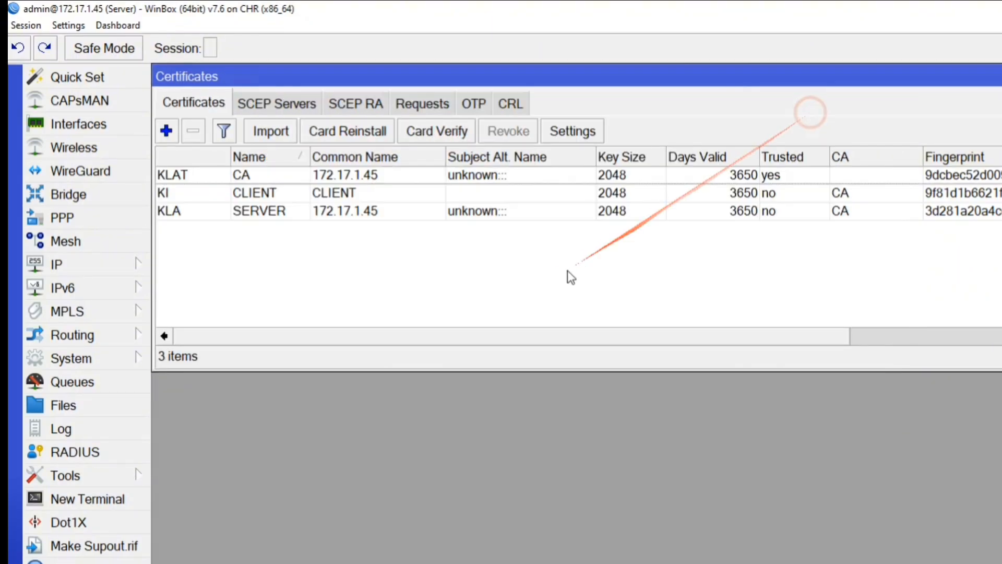
pyautogui.click(543, 281)
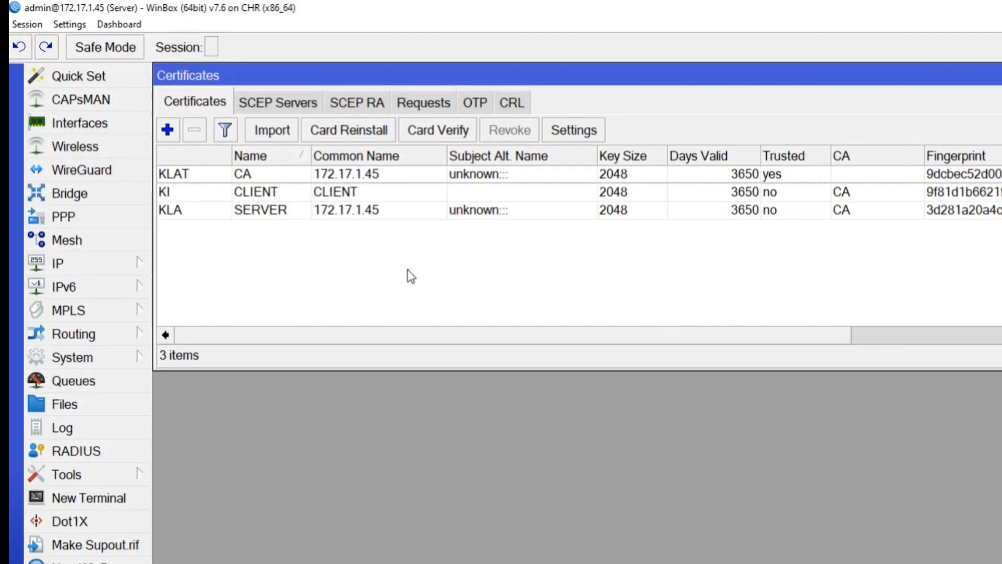
# Open the router's file list and start a PEM export of the CA certificate.
pyautogui.click(108, 409)
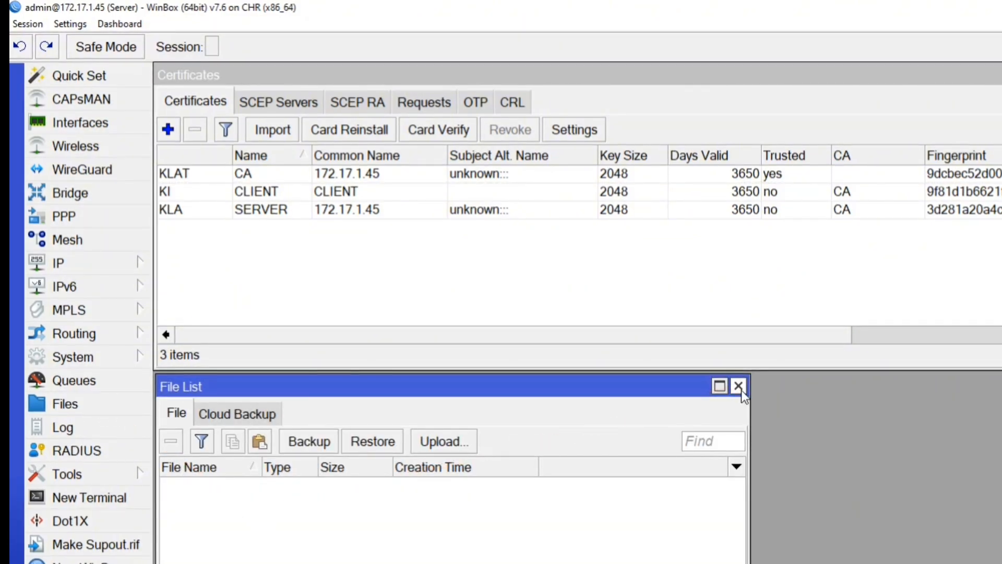
pyautogui.click(287, 174)
pyautogui.rightClick(289, 173)
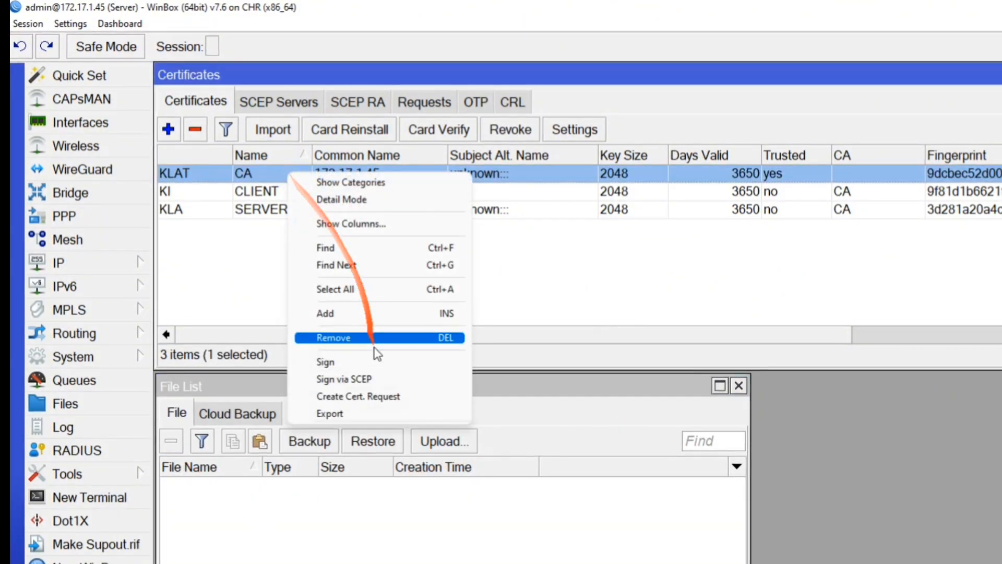
pyautogui.click(363, 413)
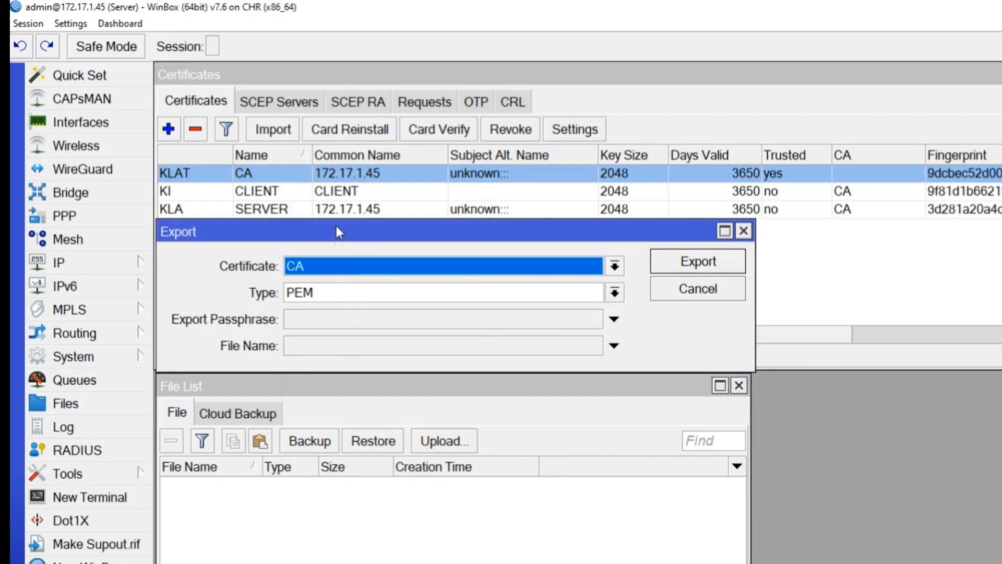
pyautogui.moveTo(337, 230); pyautogui.dragTo(332, 333)
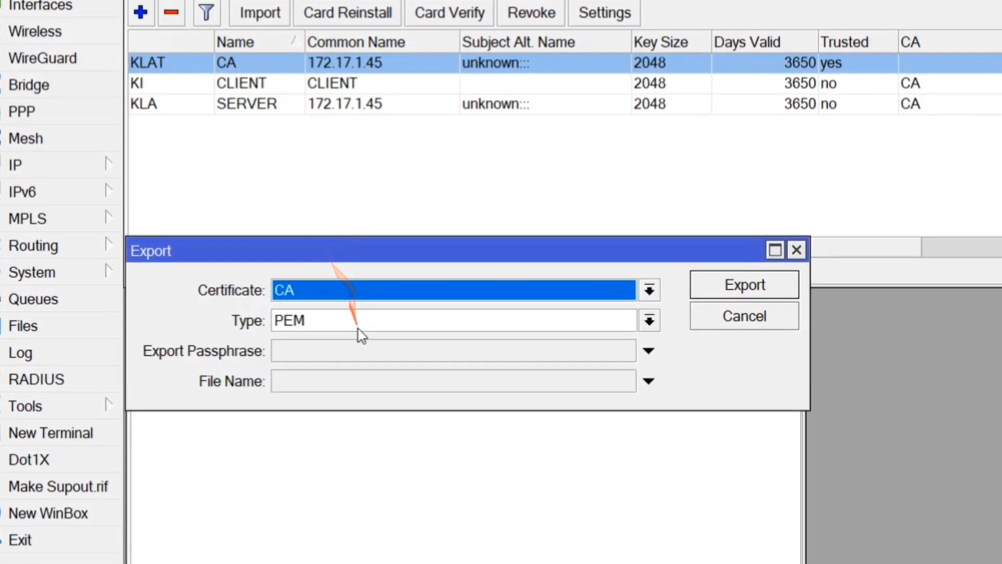
pyautogui.click(358, 327)
pyautogui.click(373, 291)
pyautogui.click(372, 290)
# Enter an export passphrase and export the CA certificate to files.
pyautogui.click(344, 353)
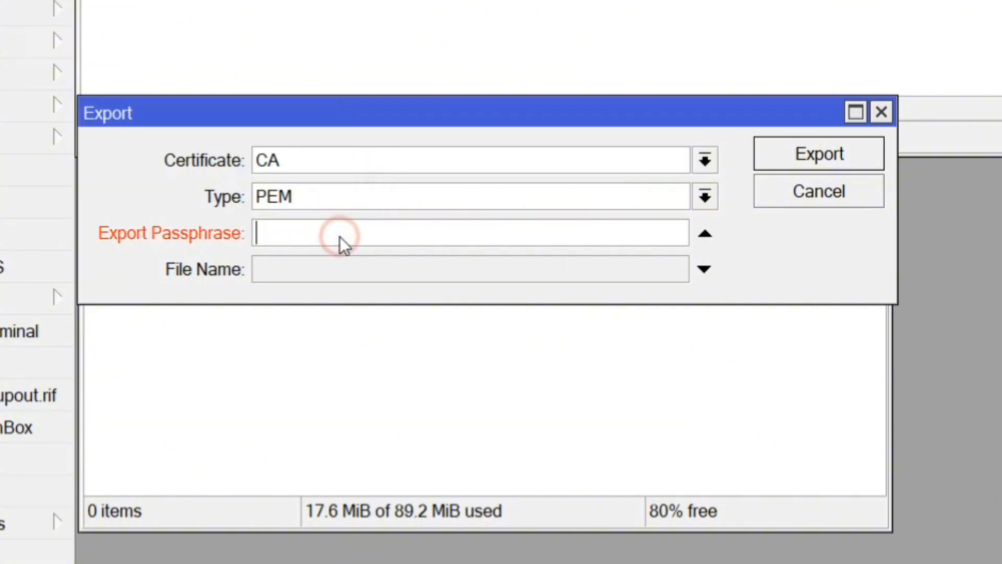
pyautogui.write('1223')
pyautogui.press('BackSpace')
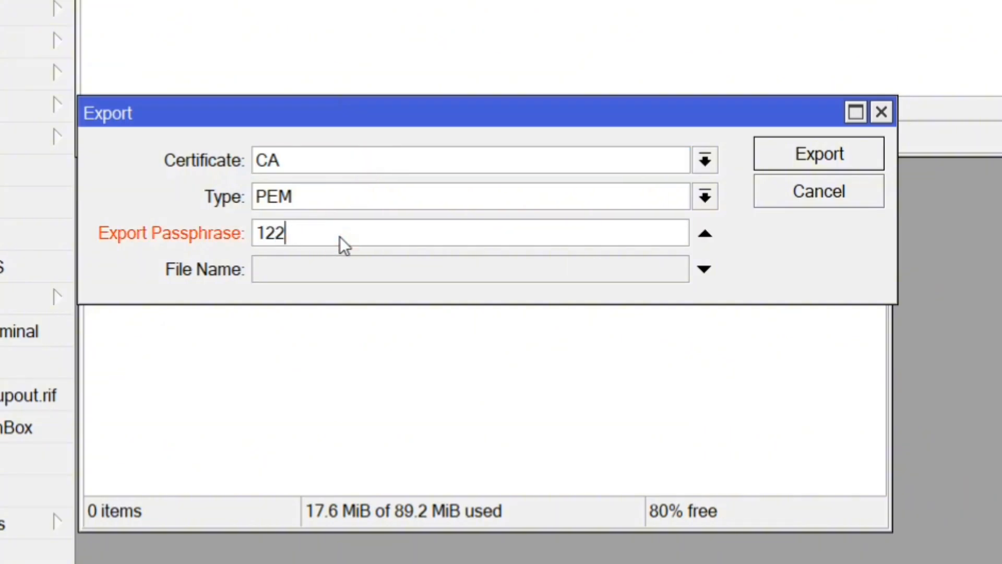
pyautogui.press('BackSpace')
pyautogui.press('BackSpace')
pyautogui.press('BackSpace')
pyautogui.write('1234567')
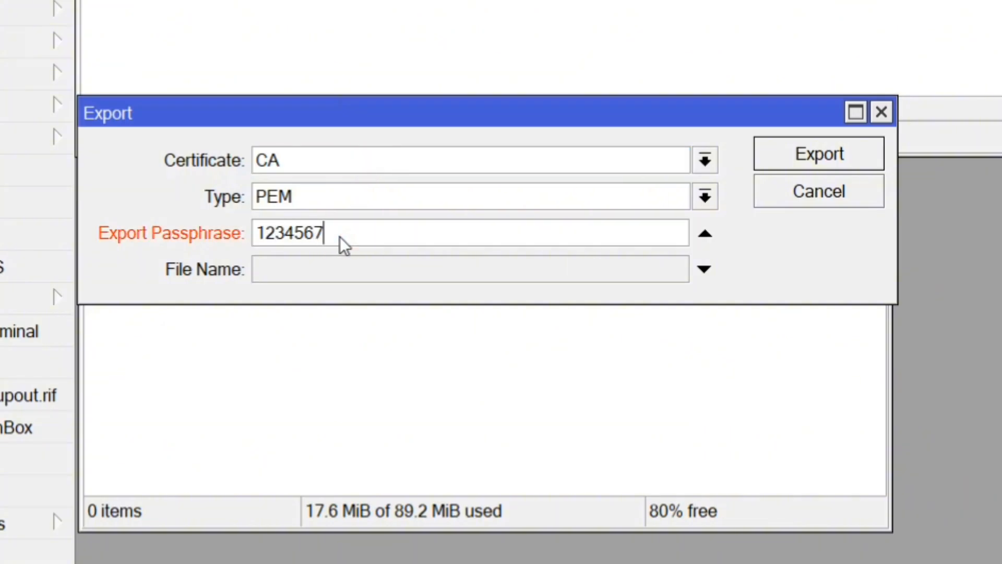
pyautogui.write('8')
pyautogui.click(766, 156)
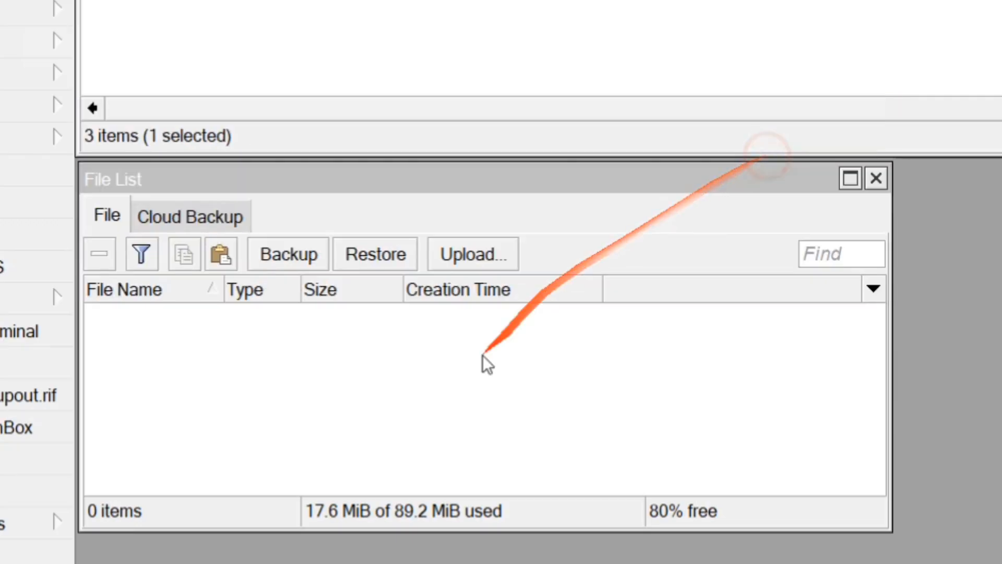
# Delete the two exported certificate files from the file list.
pyautogui.click(402, 338)
pyautogui.click(399, 316)
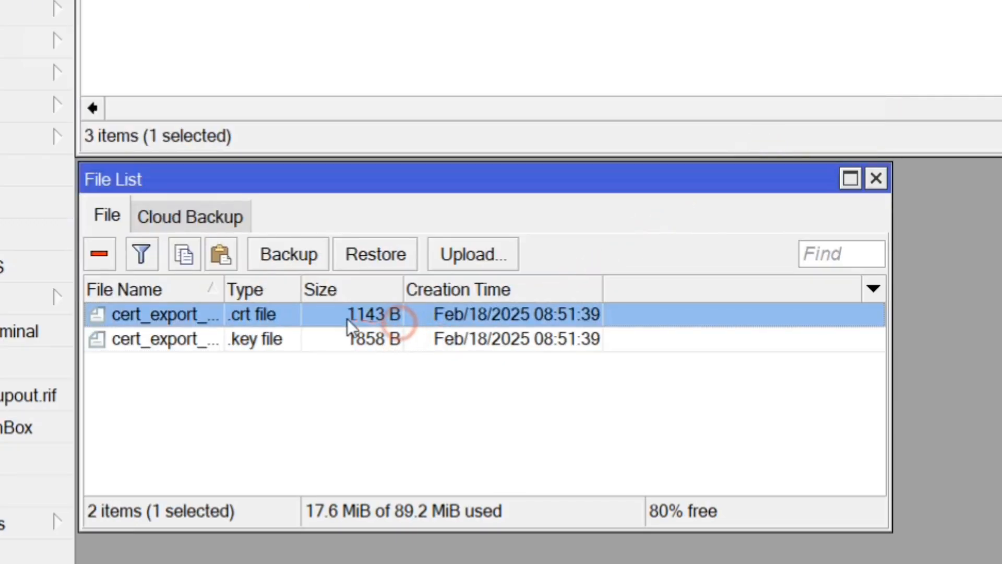
pyautogui.moveTo(224, 290); pyautogui.dragTo(415, 290)
pyautogui.click(257, 338)
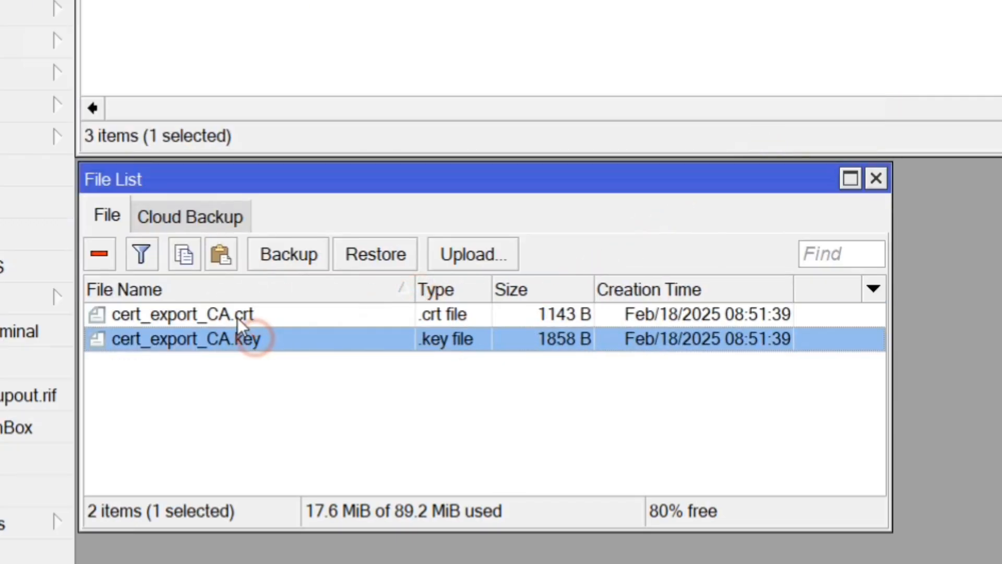
pyautogui.keyDown('ctrl'); pyautogui.click(237, 318); pyautogui.keyUp('ctrl')
pyautogui.click(99, 253)
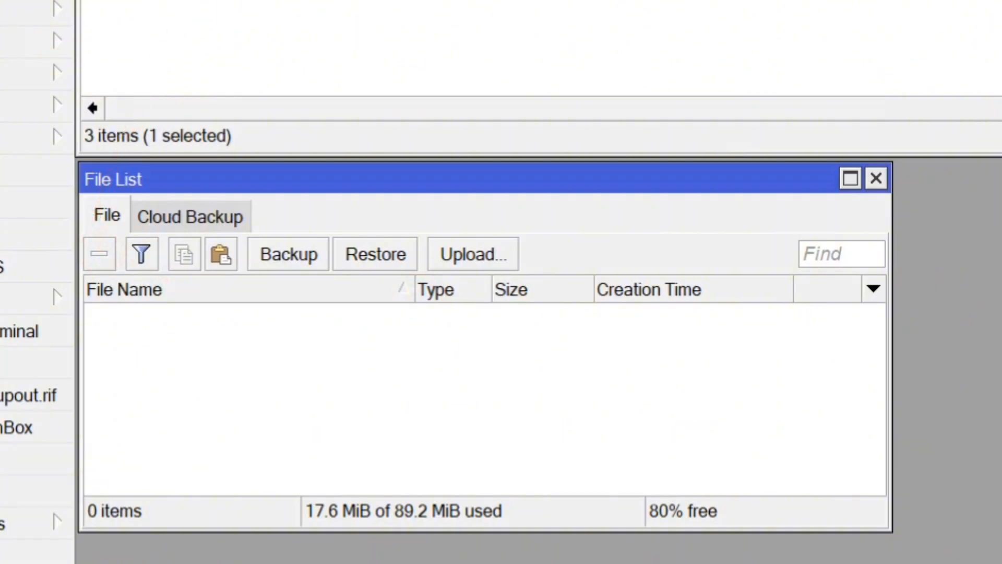
# Re-export the CA certificate with file name CA and a passphrase, producing CA.crt and CA.key.
pyautogui.rightClick(250, 6)
pyautogui.click(289, 214)
pyautogui.click(299, 268)
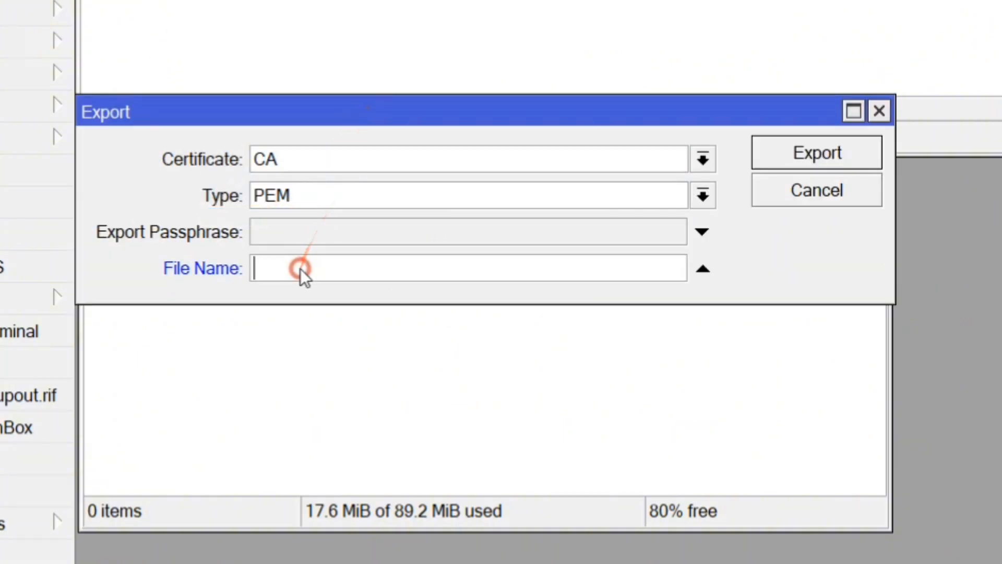
pyautogui.write('CA')
pyautogui.click(320, 237)
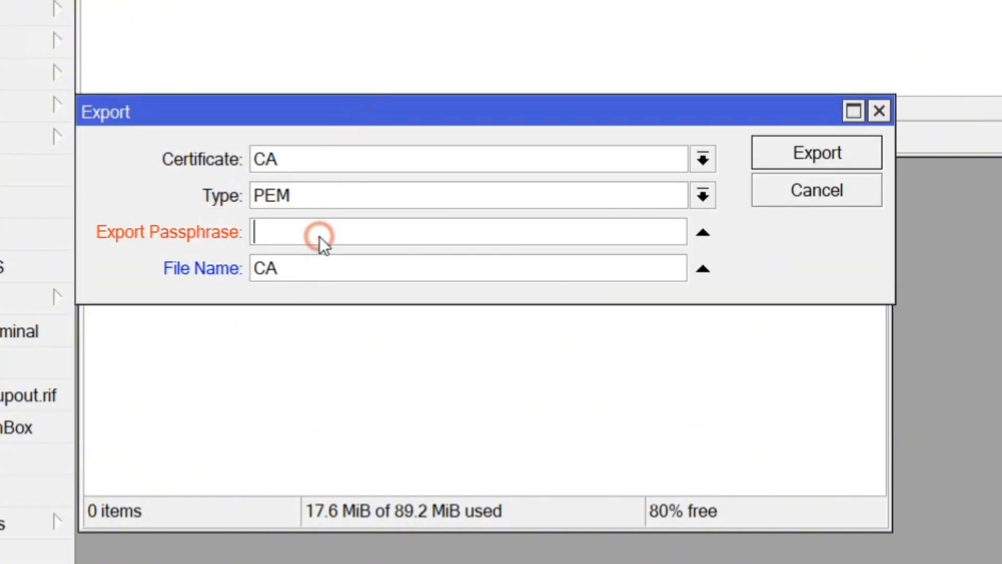
pyautogui.write('12345678')
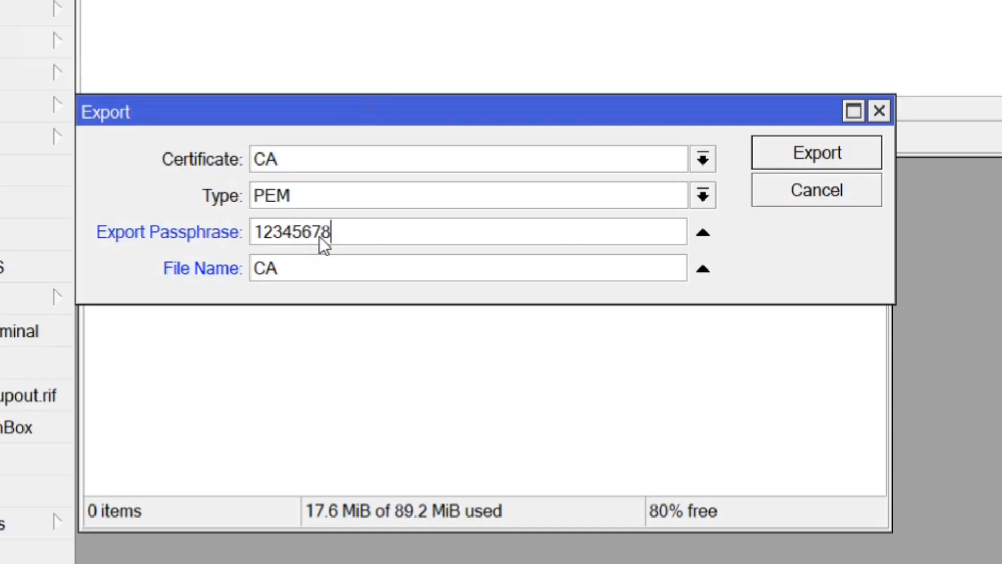
pyautogui.click(809, 150)
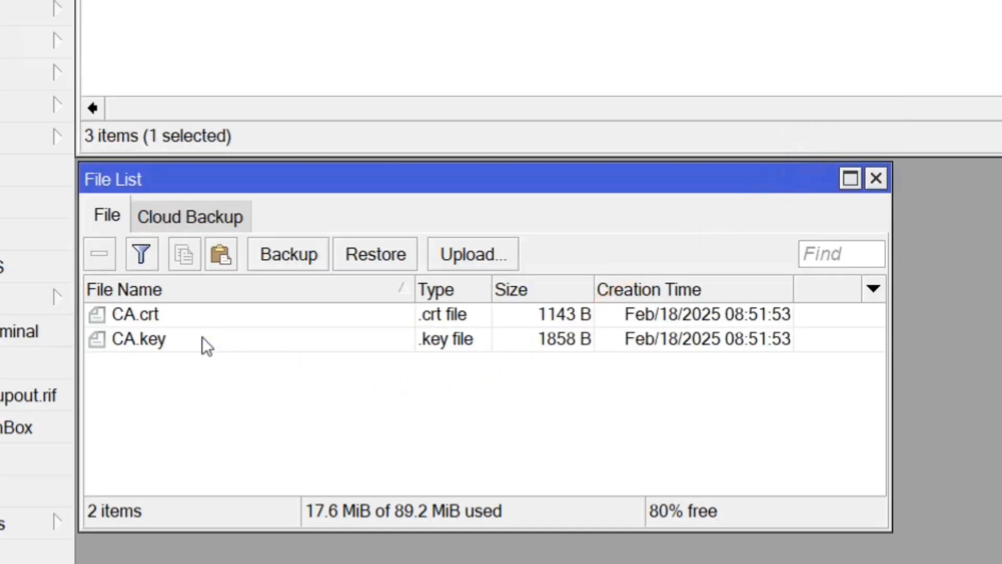
# Download CA.crt and CA.key from the router's file list to the Windows Desktop.
pyautogui.click(210, 316)
pyautogui.click(179, 348)
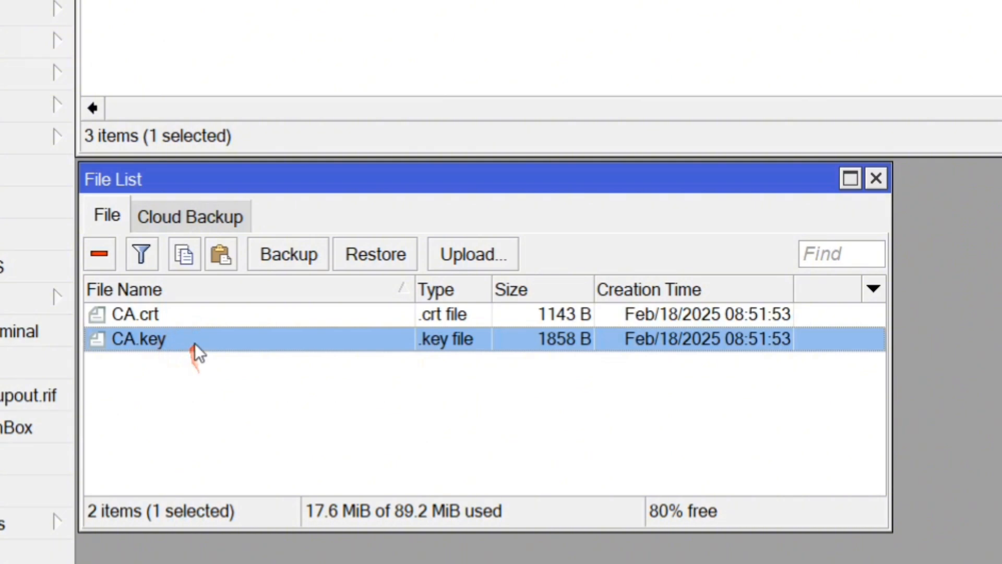
pyautogui.keyDown('ctrl'); pyautogui.click(180, 316); pyautogui.keyUp('ctrl')
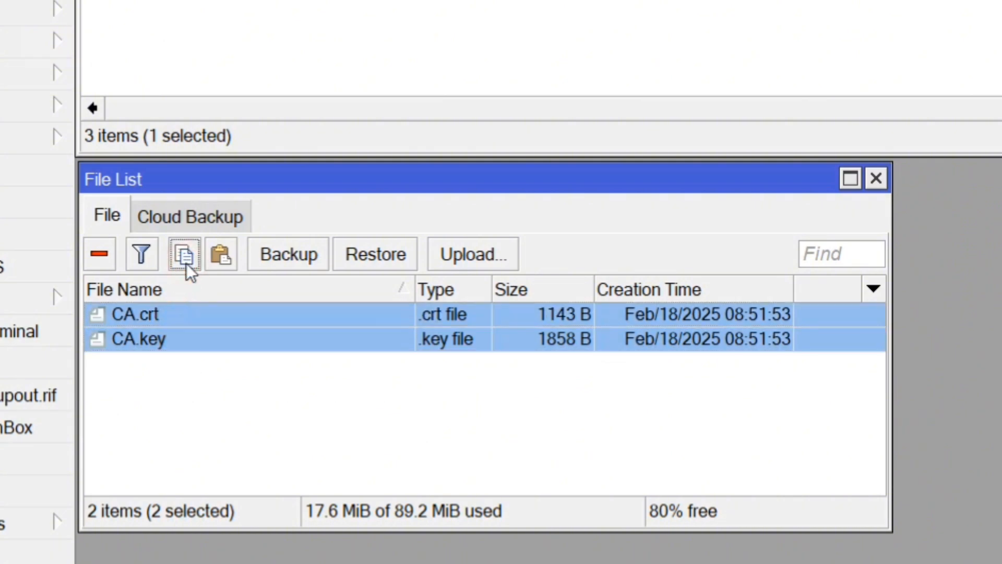
pyautogui.click(320, 73)
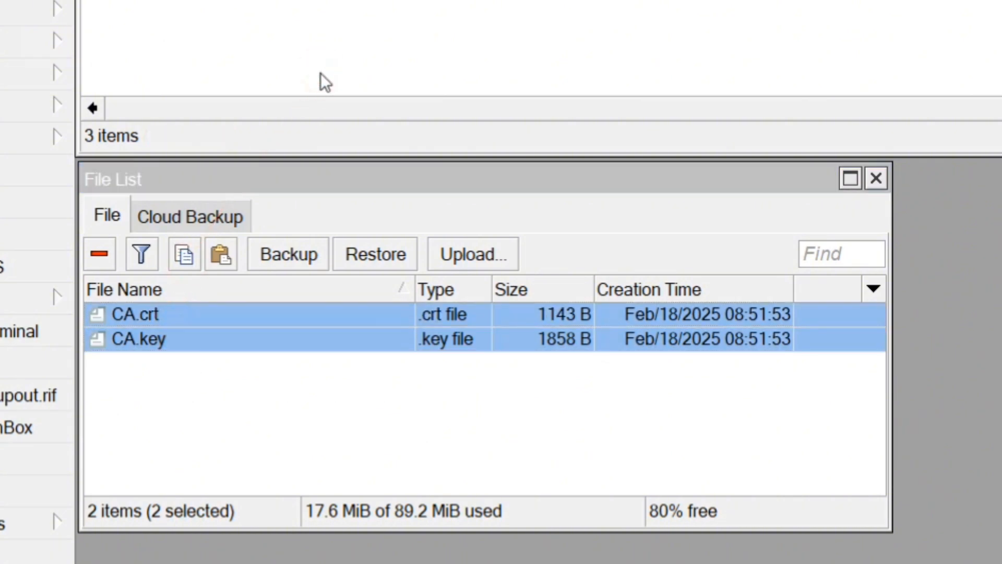
pyautogui.click(183, 334)
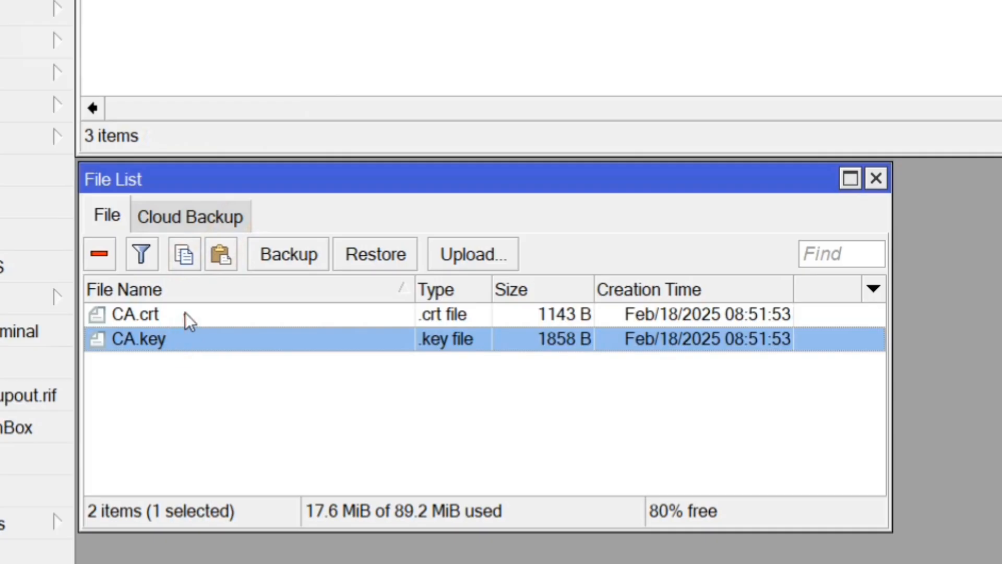
pyautogui.keyDown('ctrl'); pyautogui.click(186, 313); pyautogui.keyUp('ctrl')
pyautogui.click(184, 254)
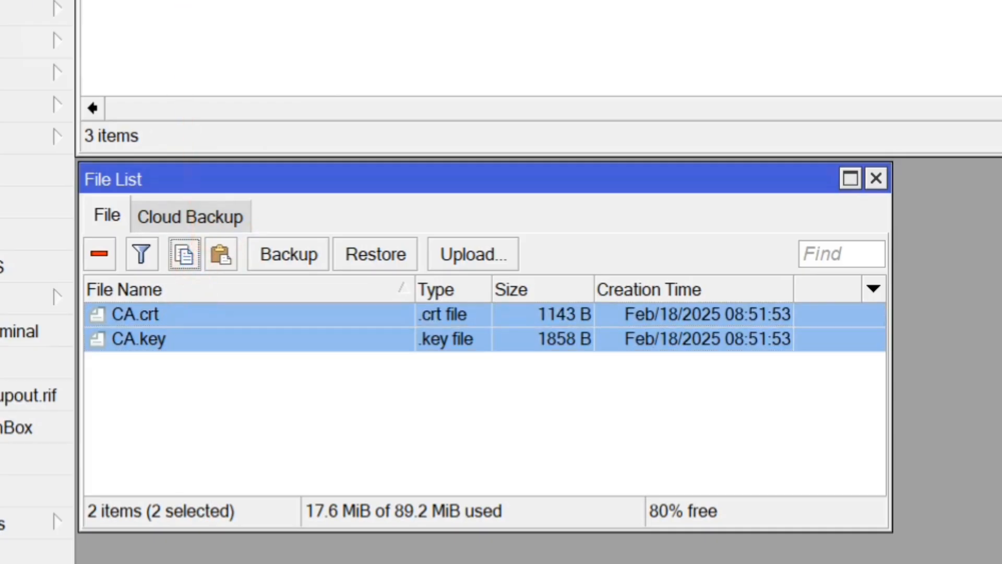
pyautogui.rightClick(159, 327)
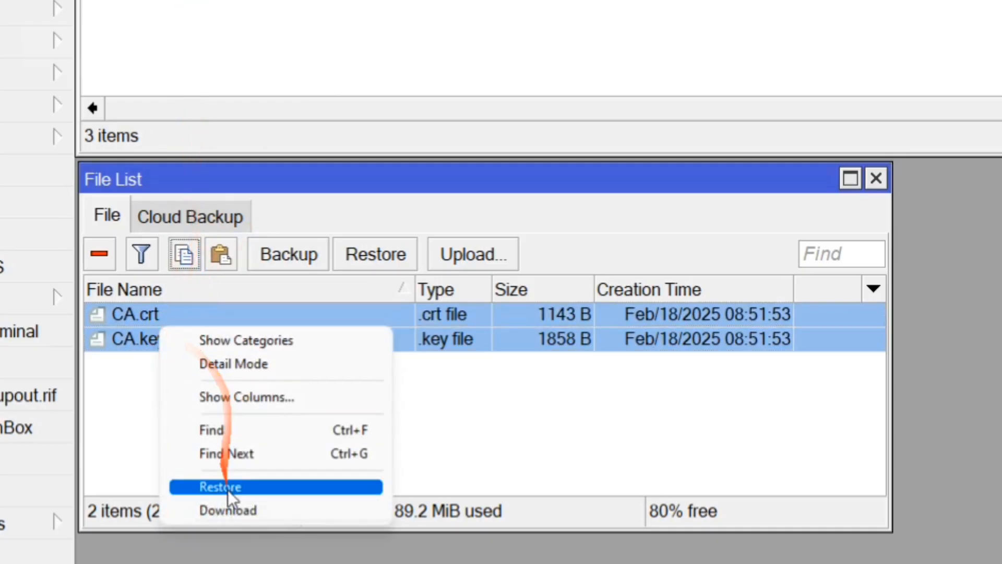
pyautogui.click(227, 504)
pyautogui.click(779, 130)
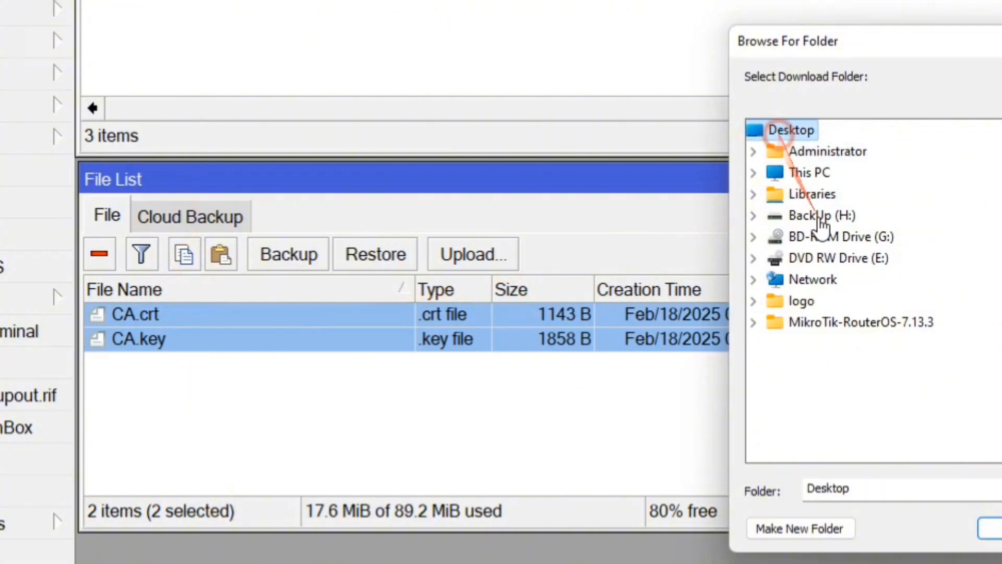
pyautogui.click(992, 529)
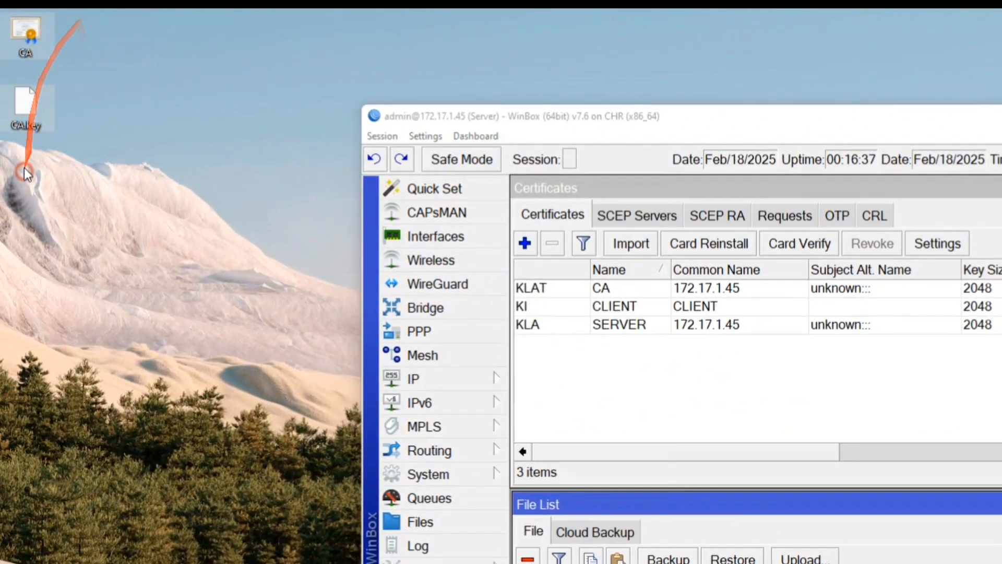
# Arrange the downloaded CA and CA.key icons on the desktop.
pyautogui.moveTo(25, 168); pyautogui.dragTo(221, 214)
pyautogui.click(220, 215)
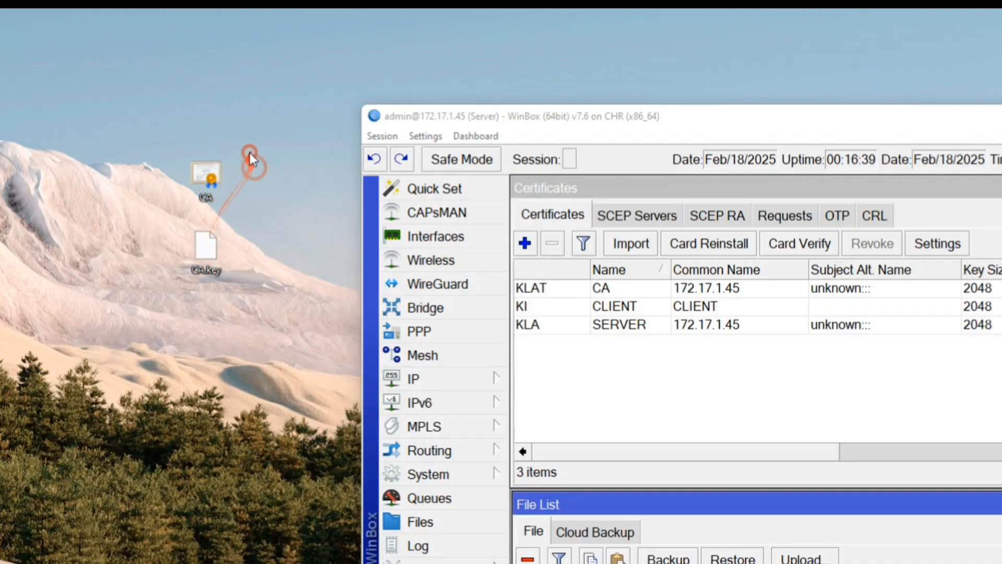
pyautogui.moveTo(250, 152); pyautogui.dragTo(197, 315)
pyautogui.moveTo(218, 184); pyautogui.dragTo(295, 77)
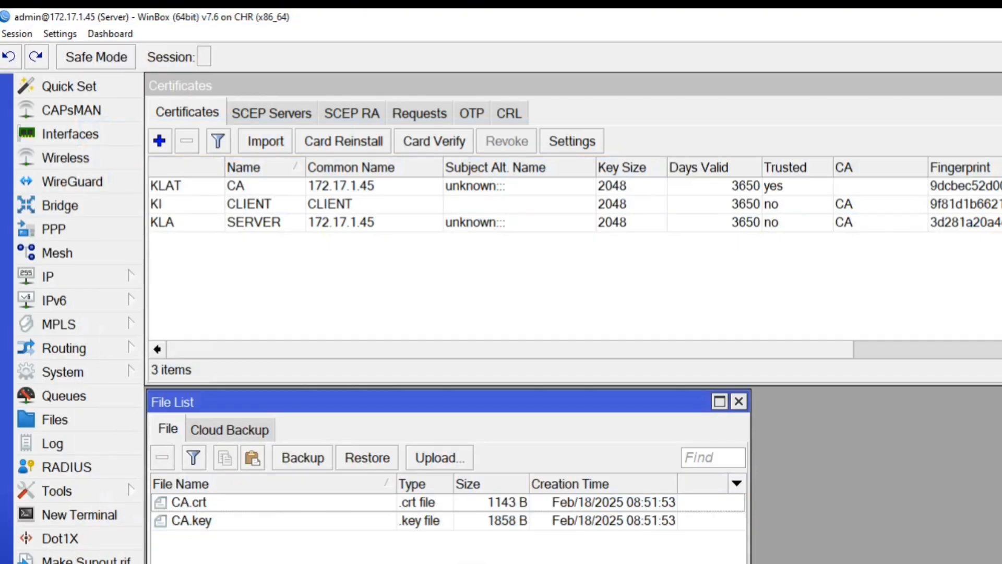
# Shrink and reposition the Certificates and File List windows, then close the Certificates window.
pyautogui.click(440, 340)
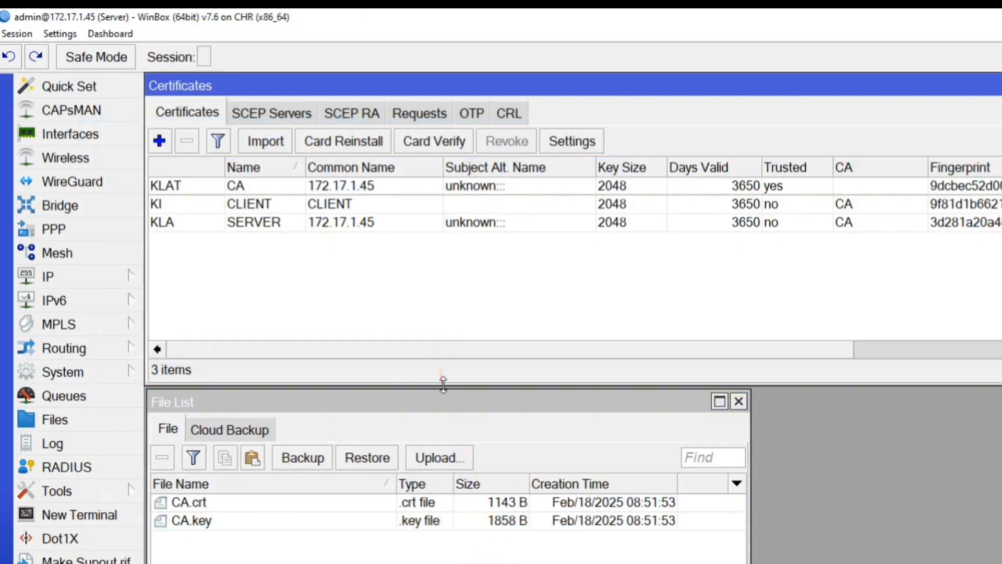
pyautogui.moveTo(443, 386); pyautogui.dragTo(443, 310)
pyautogui.moveTo(437, 397); pyautogui.dragTo(434, 335)
pyautogui.click(414, 257)
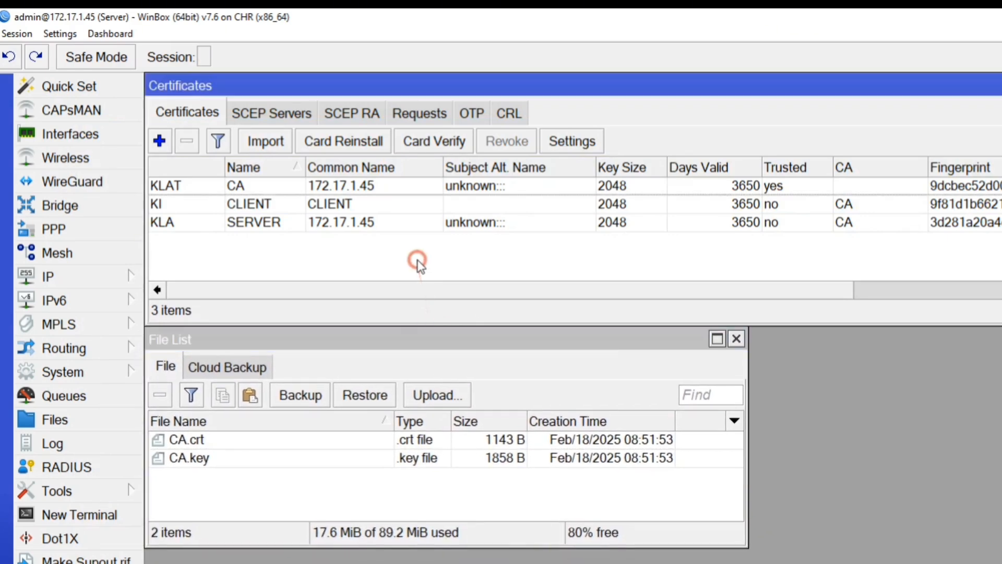
pyautogui.moveTo(1000, 326); pyautogui.dragTo(747, 308)
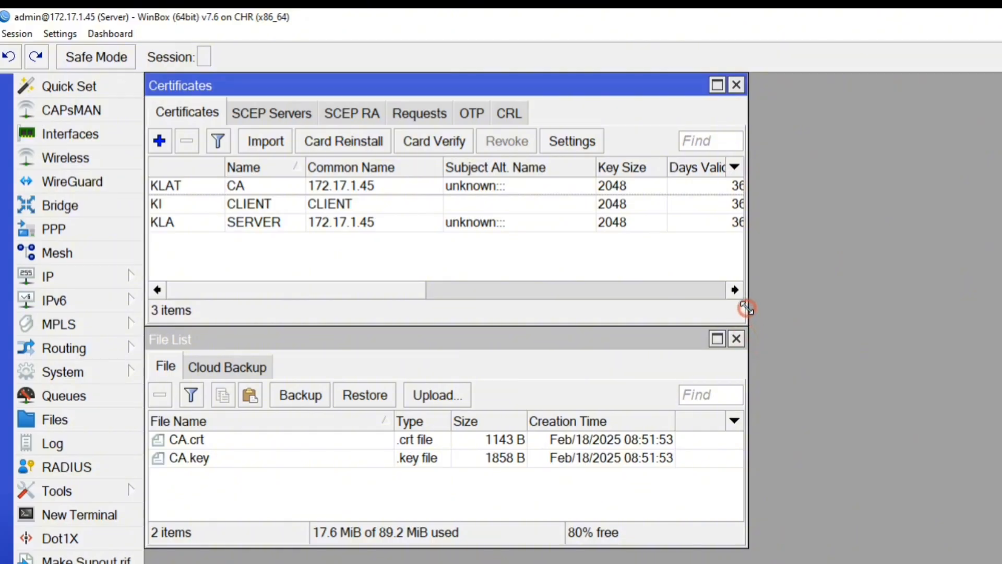
pyautogui.click(712, 334)
pyautogui.click(631, 302)
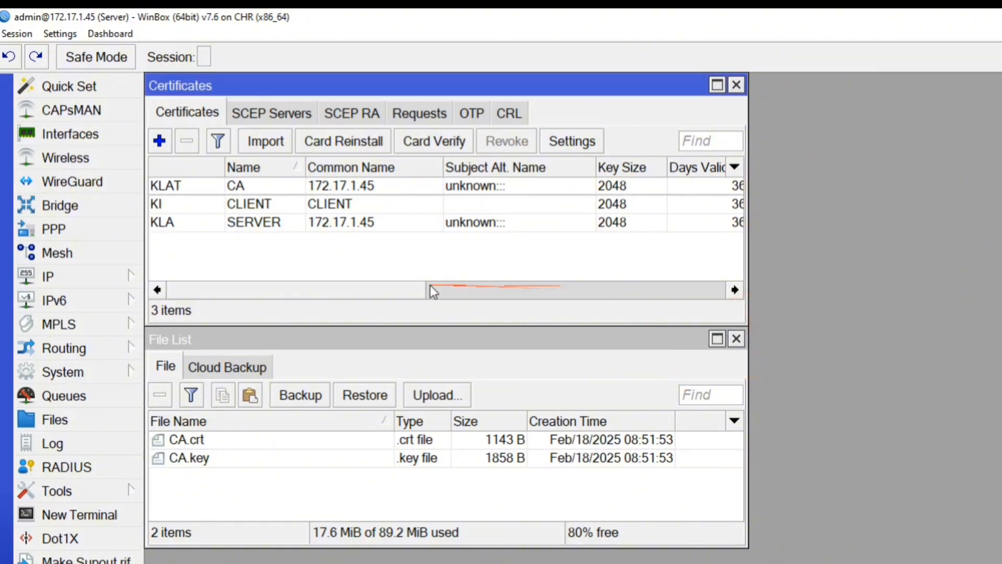
pyautogui.moveTo(434, 292); pyautogui.dragTo(246, 284)
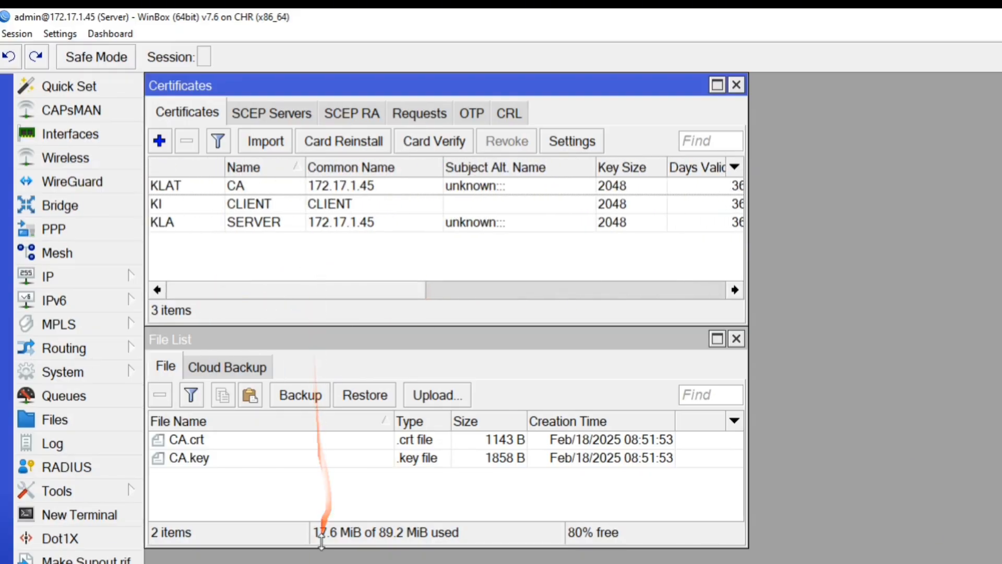
pyautogui.moveTo(321, 543); pyautogui.dragTo(316, 512)
pyautogui.click(264, 255)
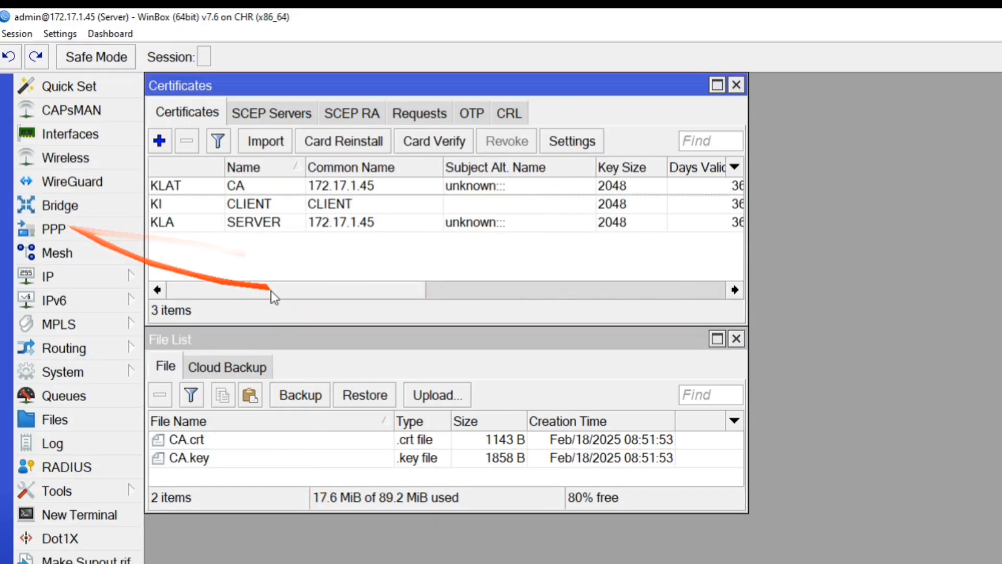
pyautogui.click(292, 266)
pyautogui.press('Escape')
pyautogui.press('Escape')
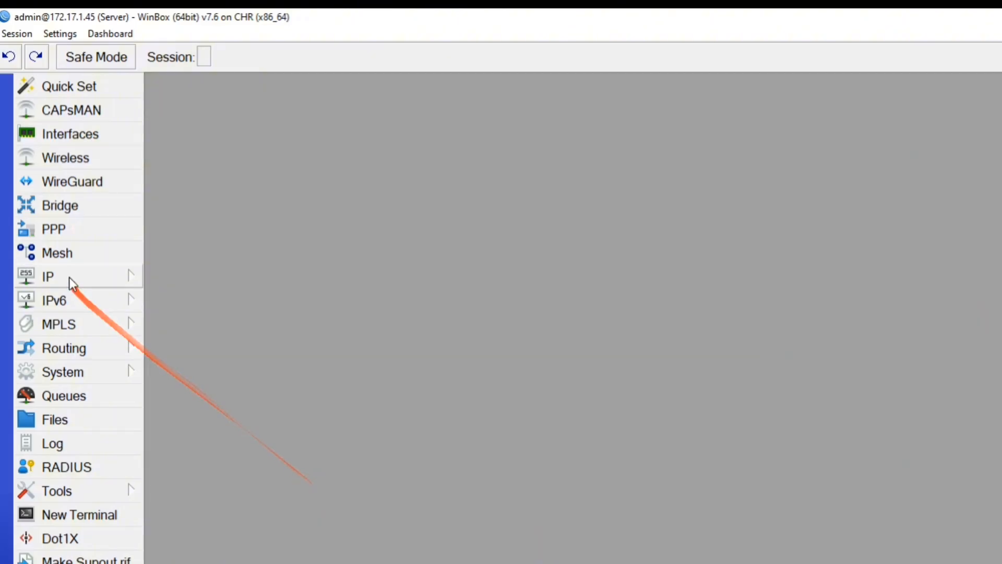
# Enable the SSTP server with the default profile and only mschap2 authentication.
pyautogui.click(84, 228)
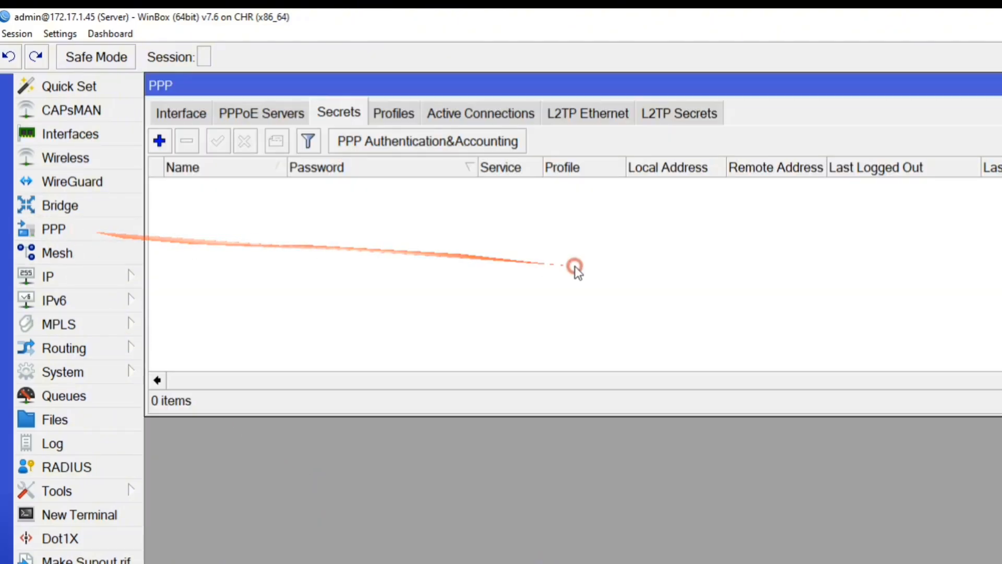
pyautogui.click(183, 112)
pyautogui.click(559, 141)
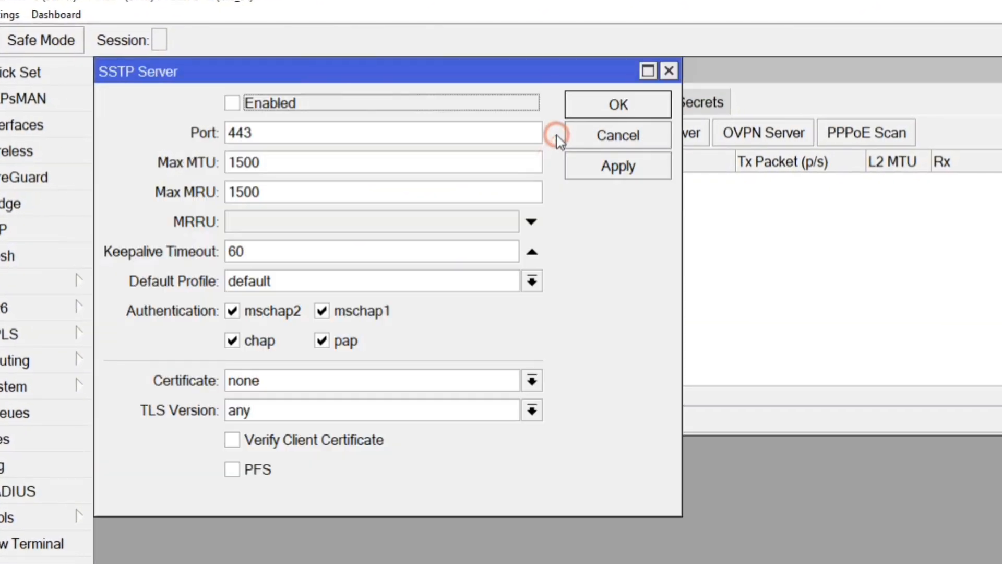
pyautogui.click(256, 111)
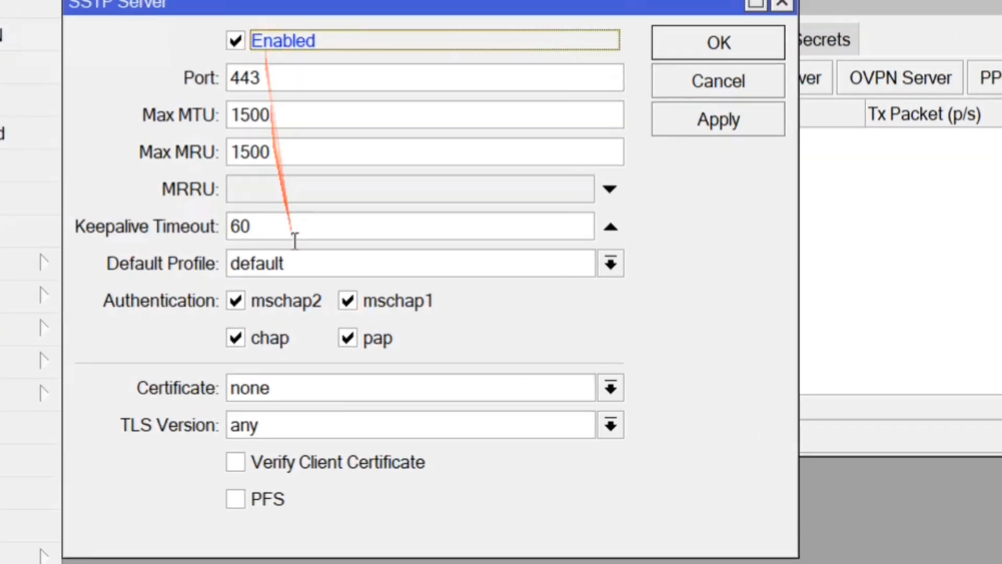
pyautogui.click(280, 281)
pyautogui.click(281, 280)
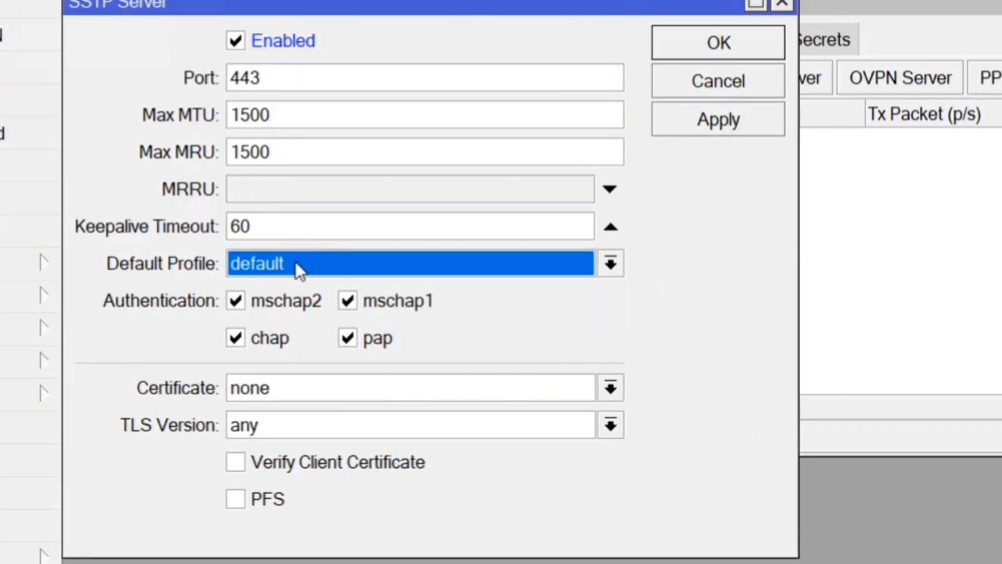
pyautogui.click(264, 336)
pyautogui.click(360, 338)
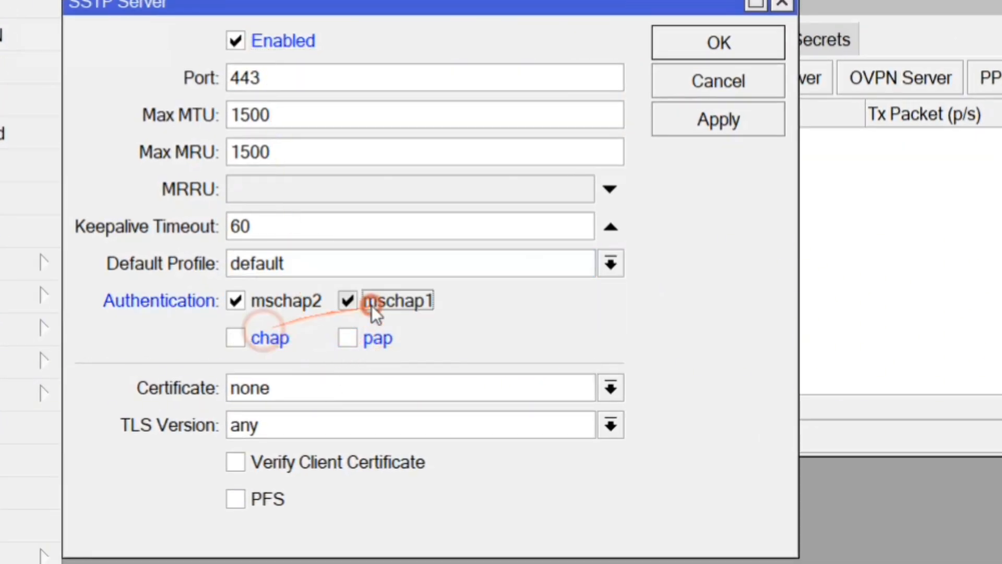
pyautogui.click(372, 305)
pyautogui.click(678, 132)
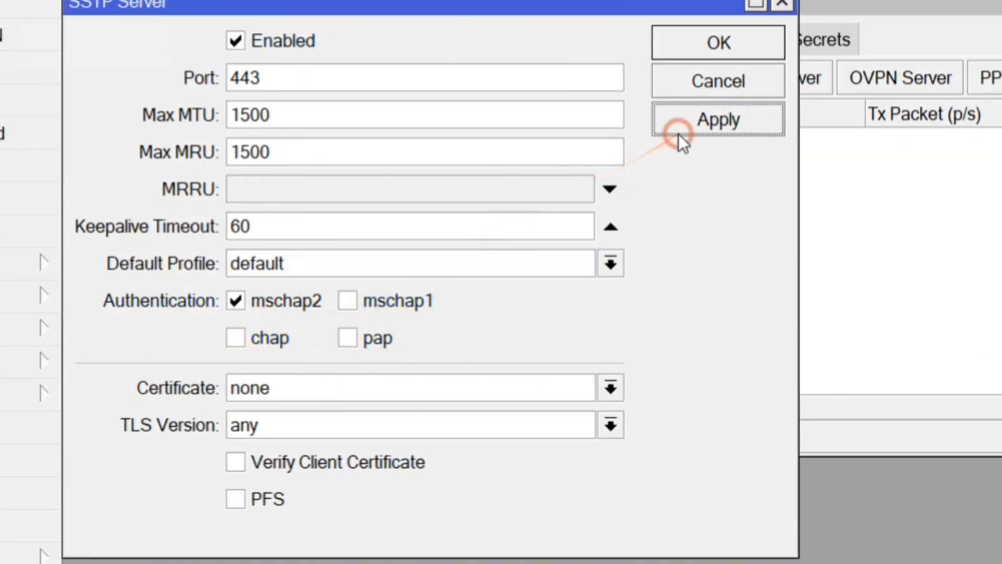
# Set the SSTP certificate to SERVER with client certificate verification, then apply and close.
pyautogui.click(387, 377)
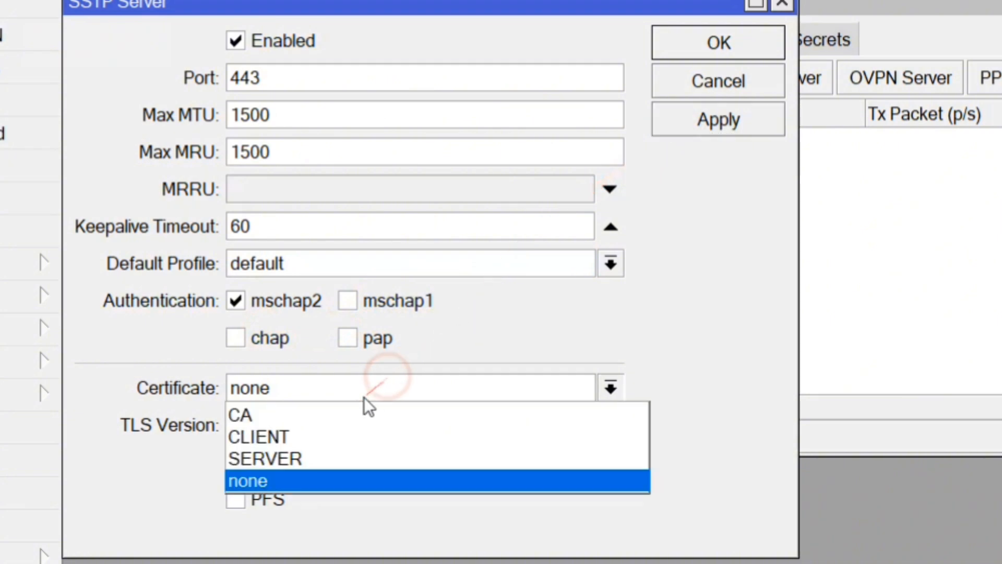
pyautogui.click(317, 457)
pyautogui.click(312, 463)
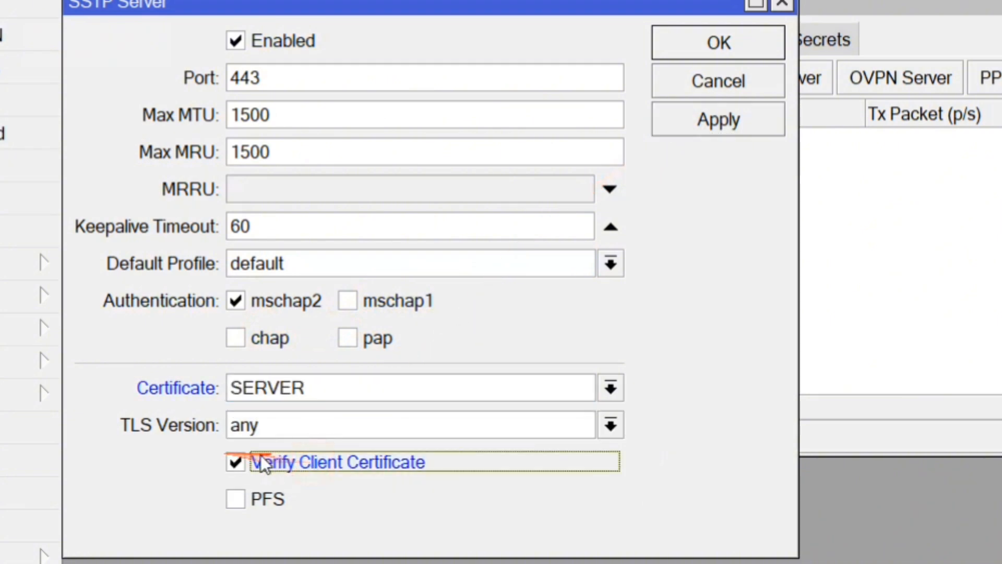
pyautogui.click(709, 130)
pyautogui.click(702, 51)
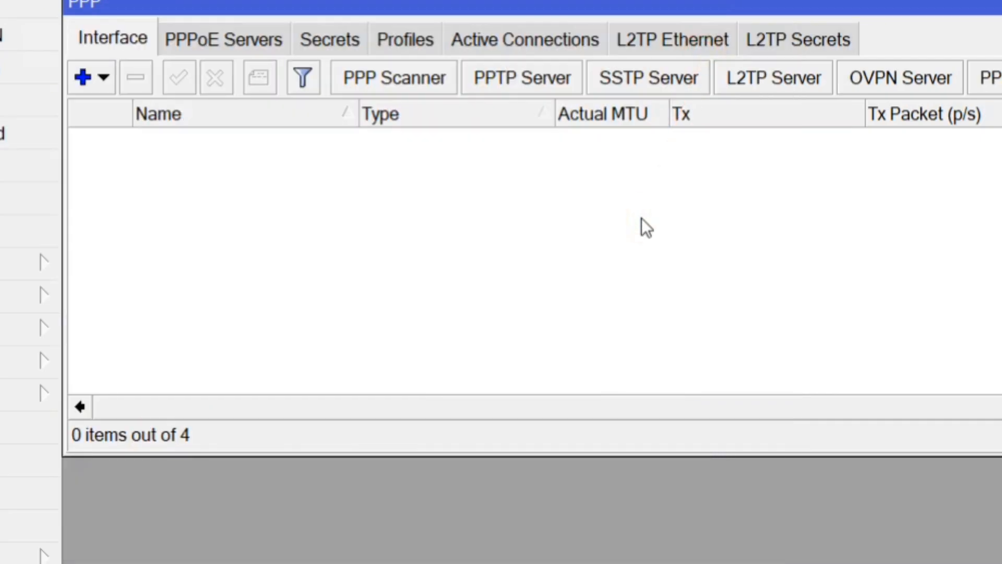
# Set the default PPP profile's Use Compression and Use Encryption to yes and Use IPv6 to no.
pyautogui.click(388, 39)
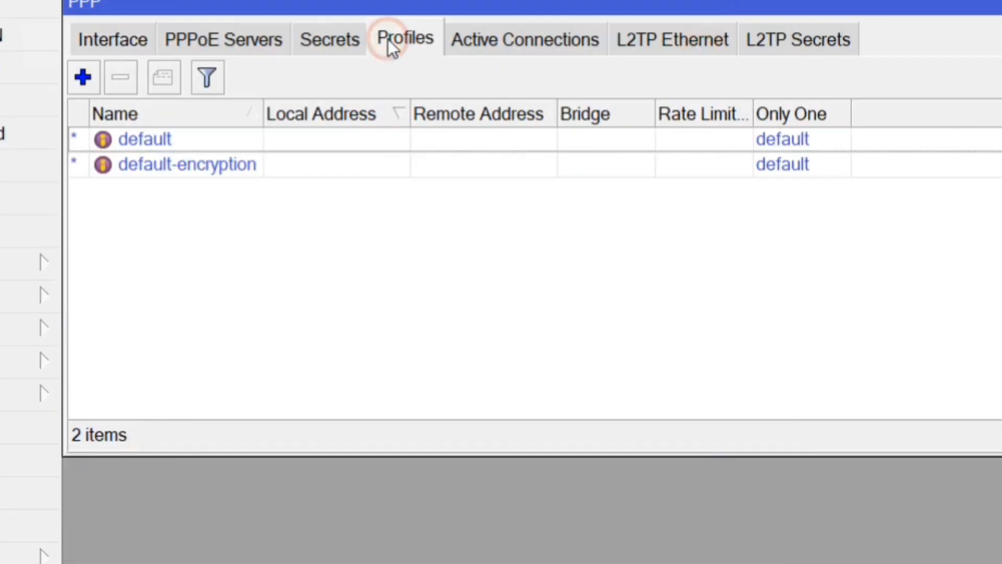
pyautogui.click(169, 148)
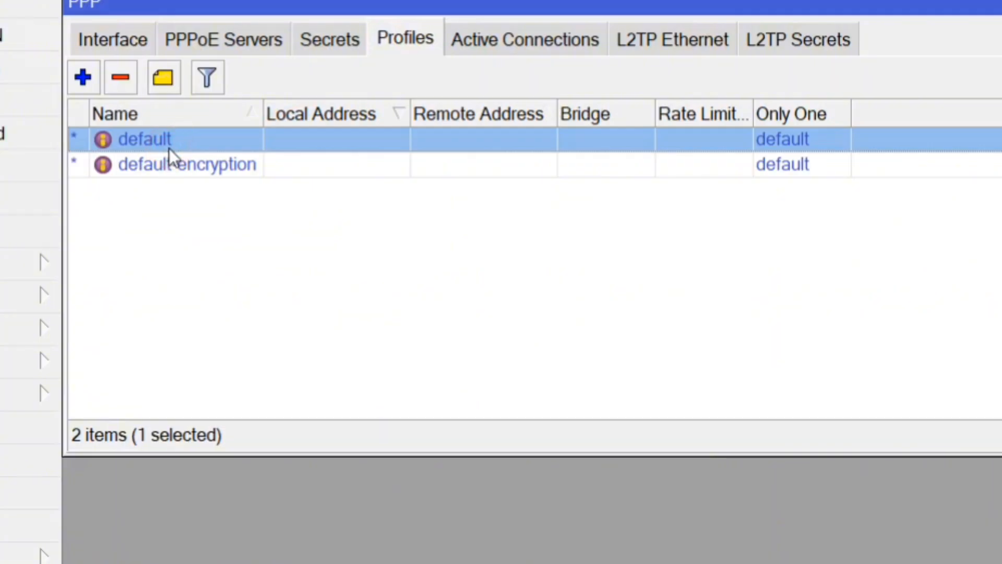
pyautogui.doubleClick(170, 148)
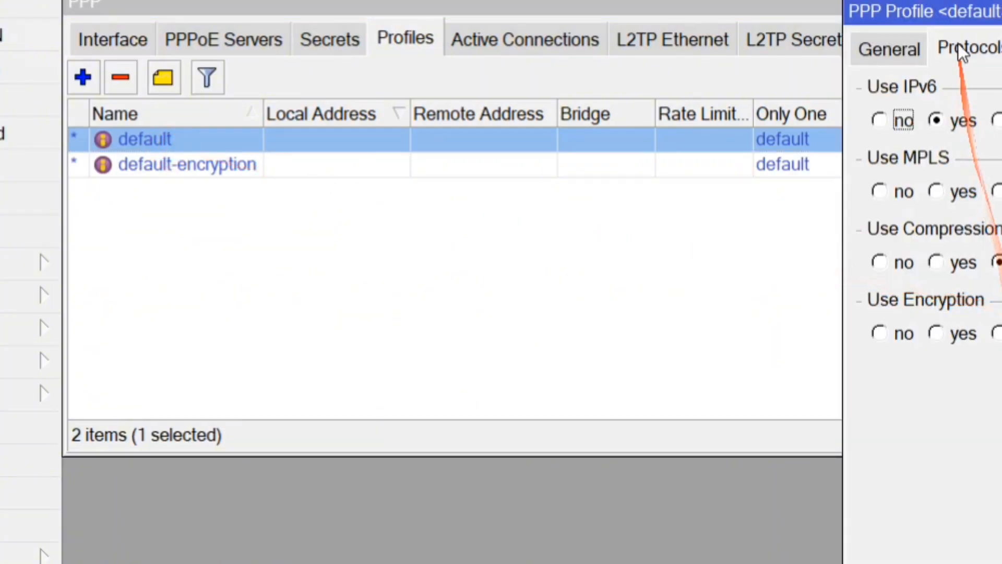
pyautogui.moveTo(955, 13); pyautogui.dragTo(179, 9)
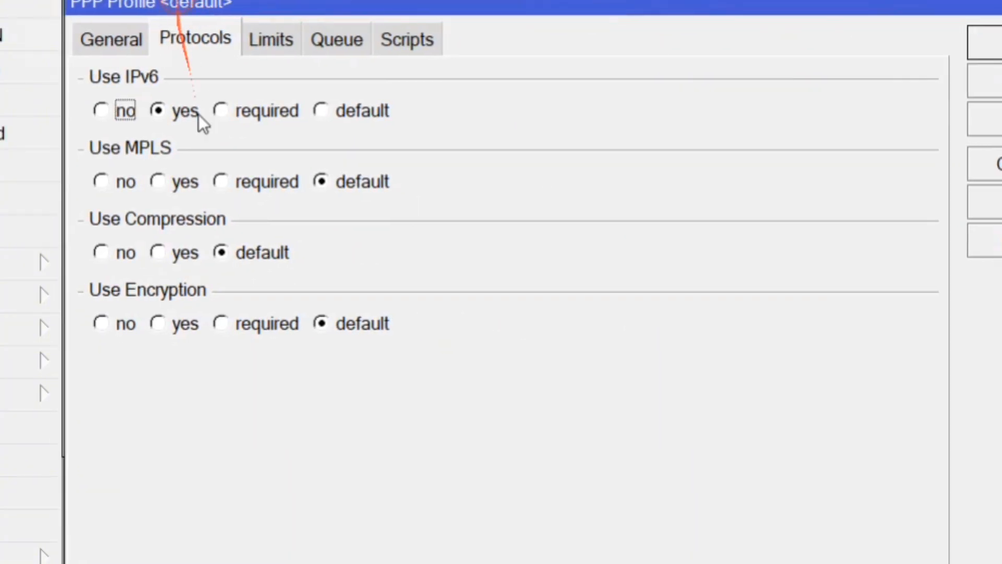
pyautogui.click(163, 250)
pyautogui.click(174, 321)
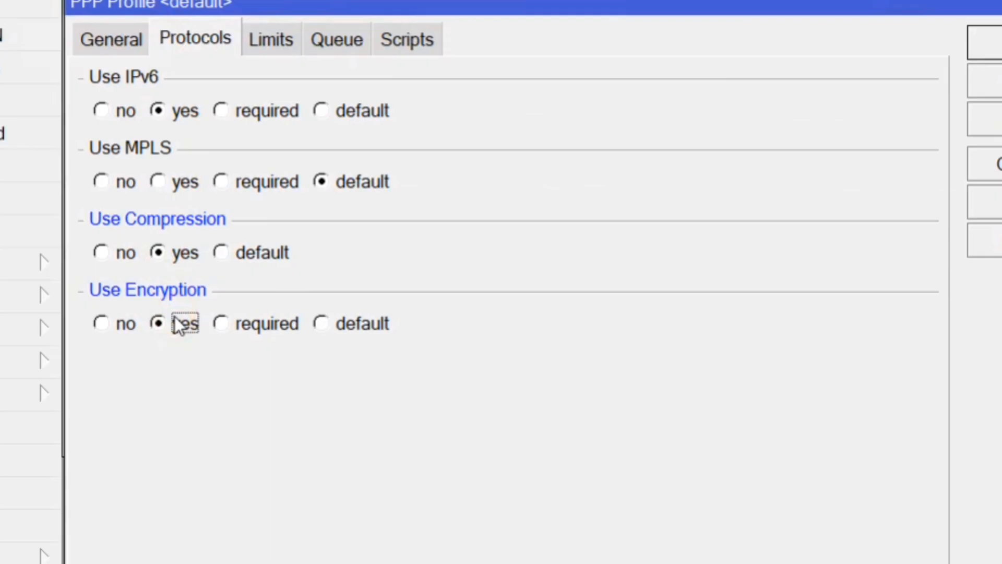
pyautogui.click(116, 111)
# Set the default profile's Only One to yes, then save and close it.
pyautogui.click(276, 45)
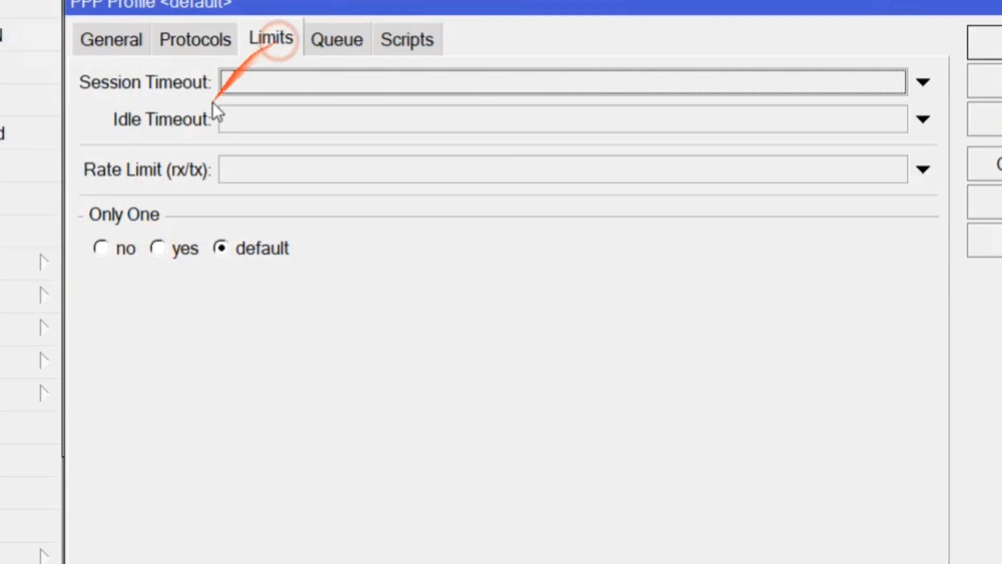
pyautogui.click(162, 254)
pyautogui.click(974, 118)
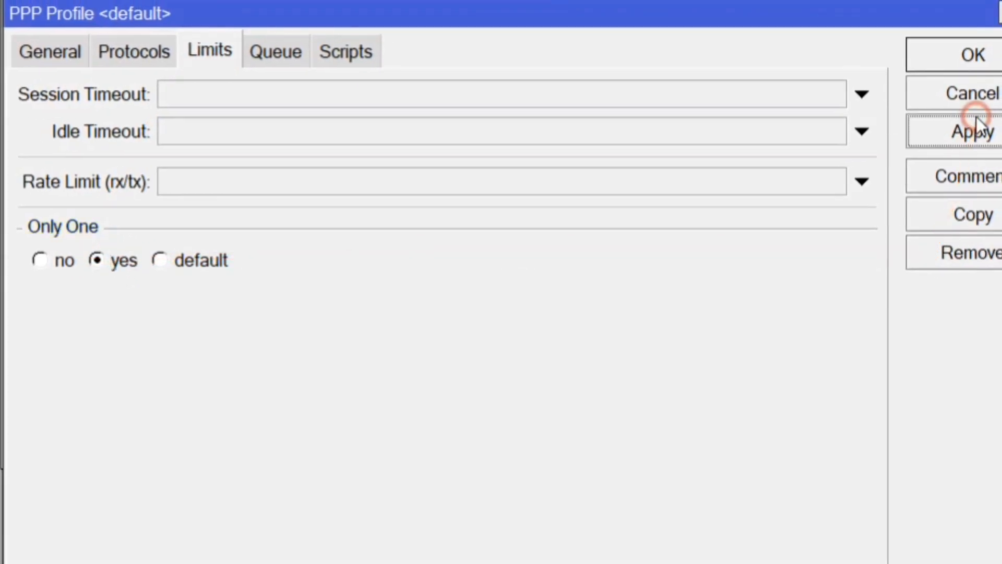
pyautogui.click(75, 59)
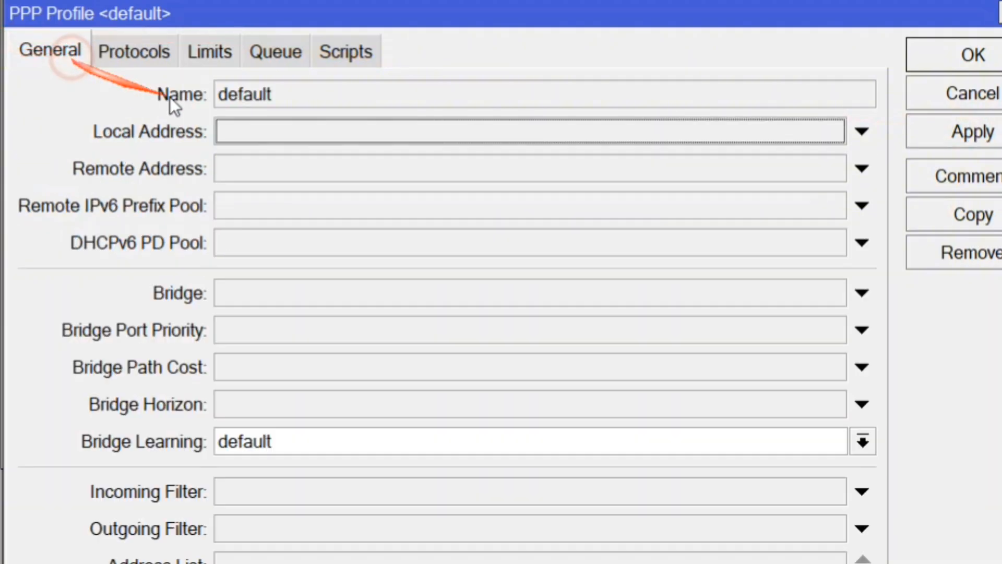
pyautogui.click(293, 94)
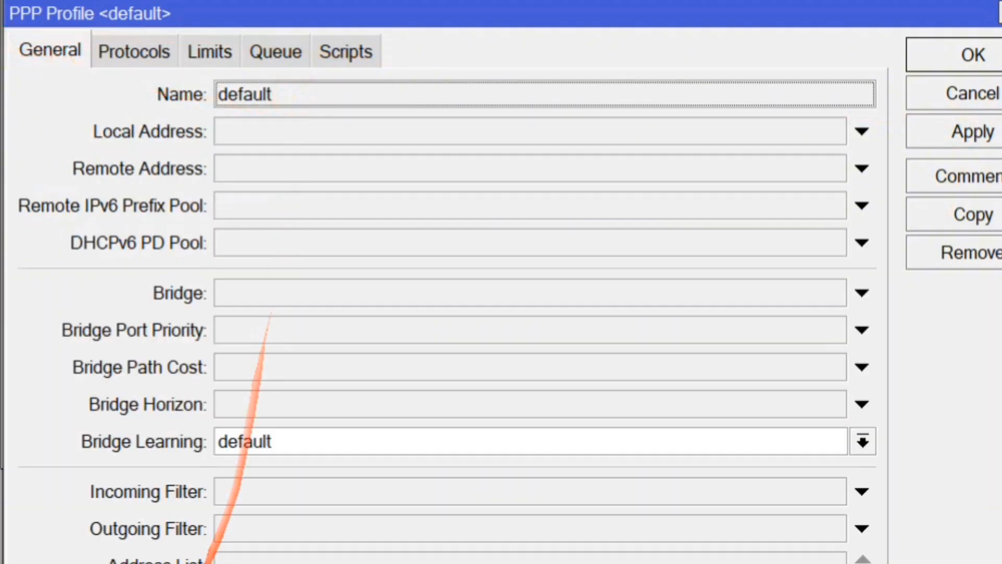
pyautogui.click(972, 55)
pyautogui.click(394, 326)
pyautogui.click(95, 152)
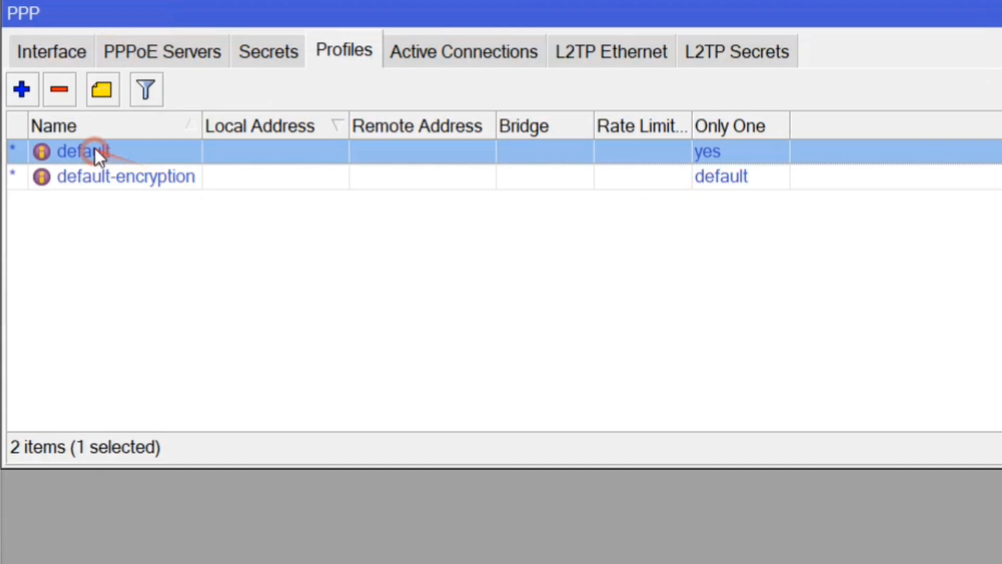
pyautogui.click(283, 44)
# Create a new PPP secret named SSTP with a password, limited to the sstp service.
pyautogui.click(22, 90)
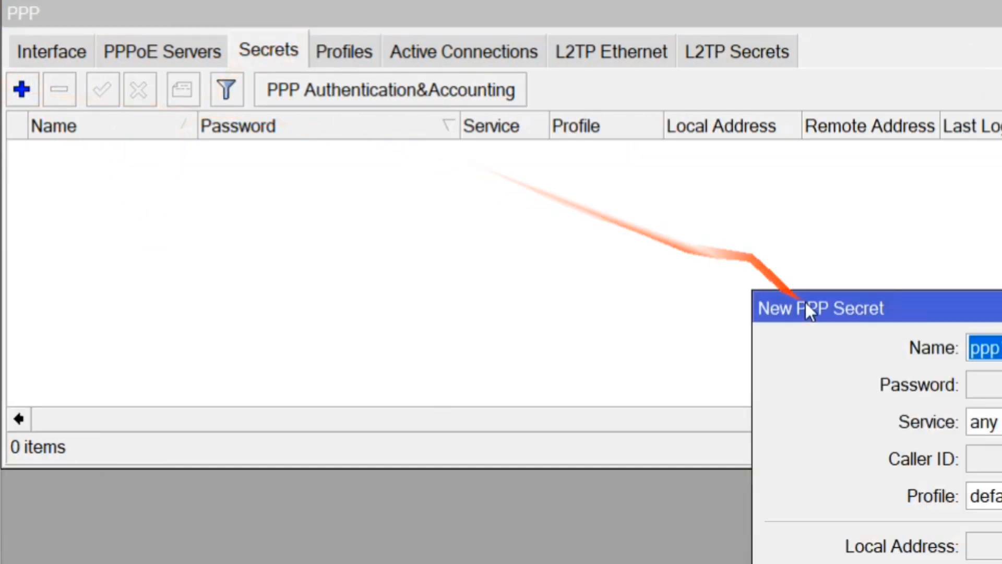
pyautogui.moveTo(806, 302); pyautogui.dragTo(61, 7)
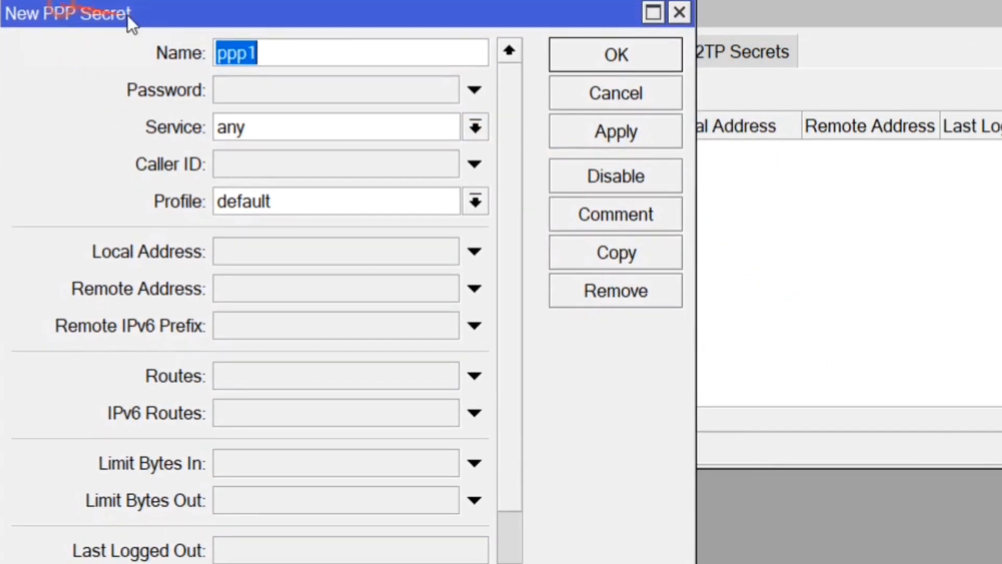
pyautogui.write('SDS')
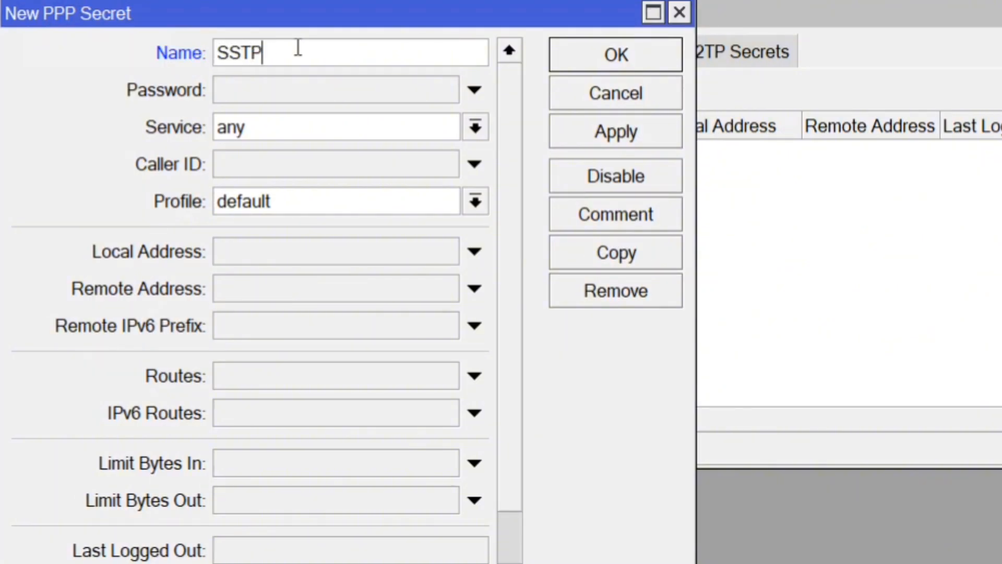
pyautogui.press('Tab')
pyautogui.write('S')
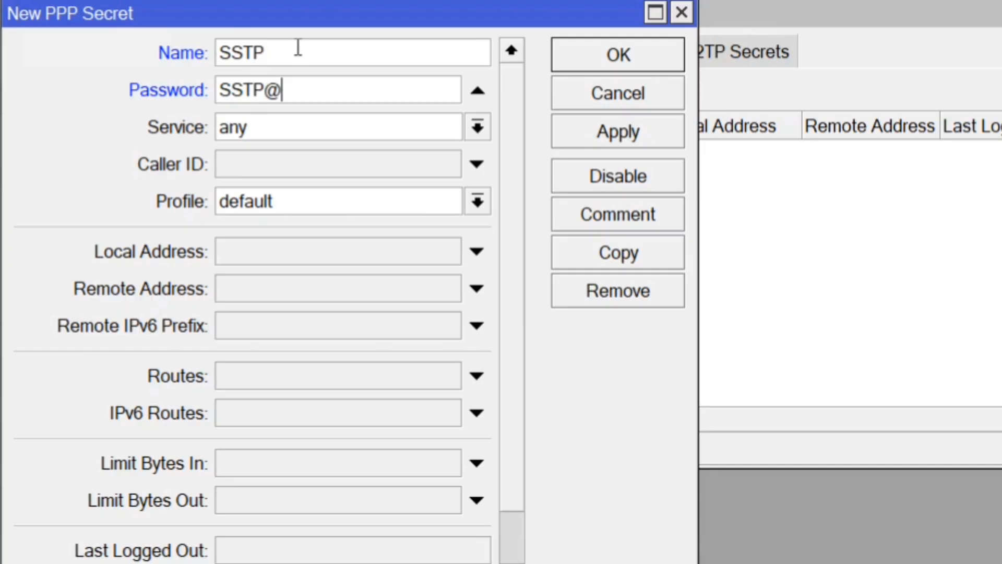
pyautogui.click(274, 128)
pyautogui.click(264, 284)
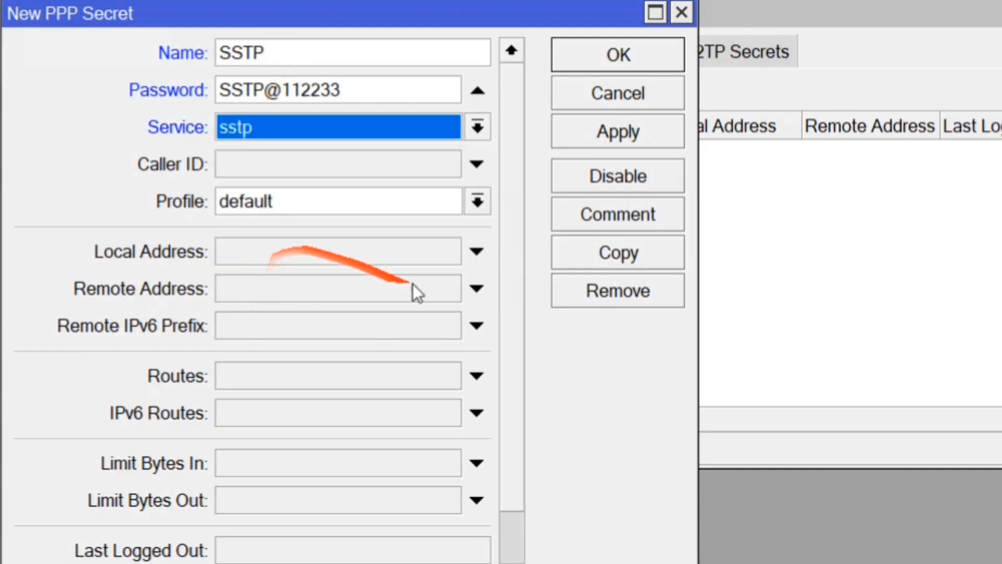
# Give the secret local address 10.1.1.100, remote 20.1.1.100 and the default profile, and save it.
pyautogui.click(267, 251)
pyautogui.write('10.1.1.100')
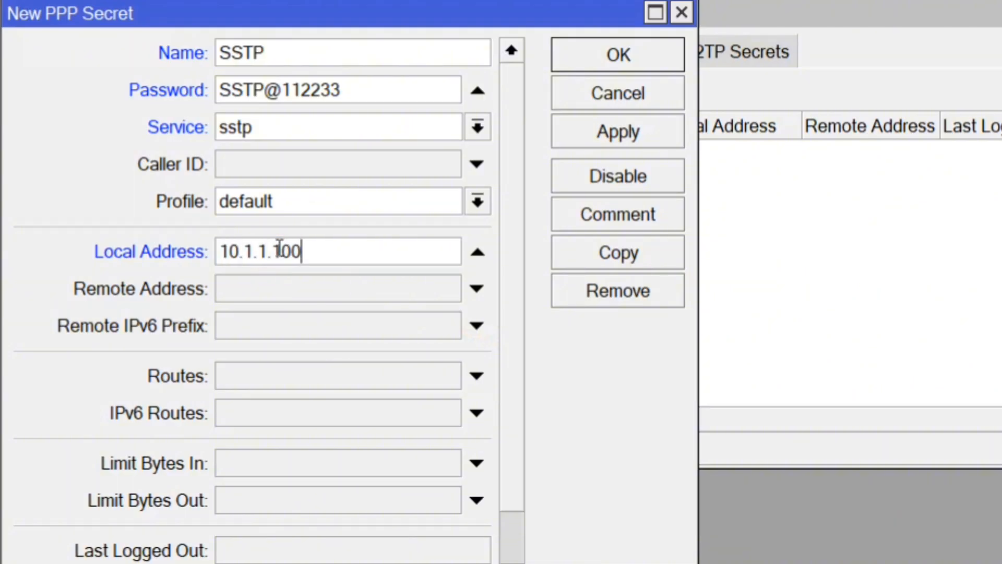
pyautogui.press('Tab')
pyautogui.write('20')
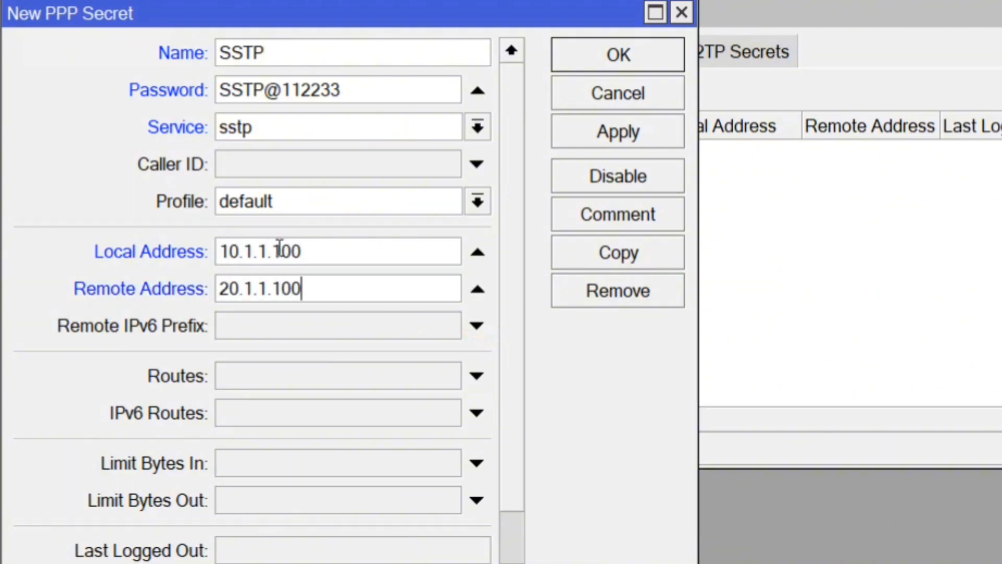
pyautogui.click(306, 205)
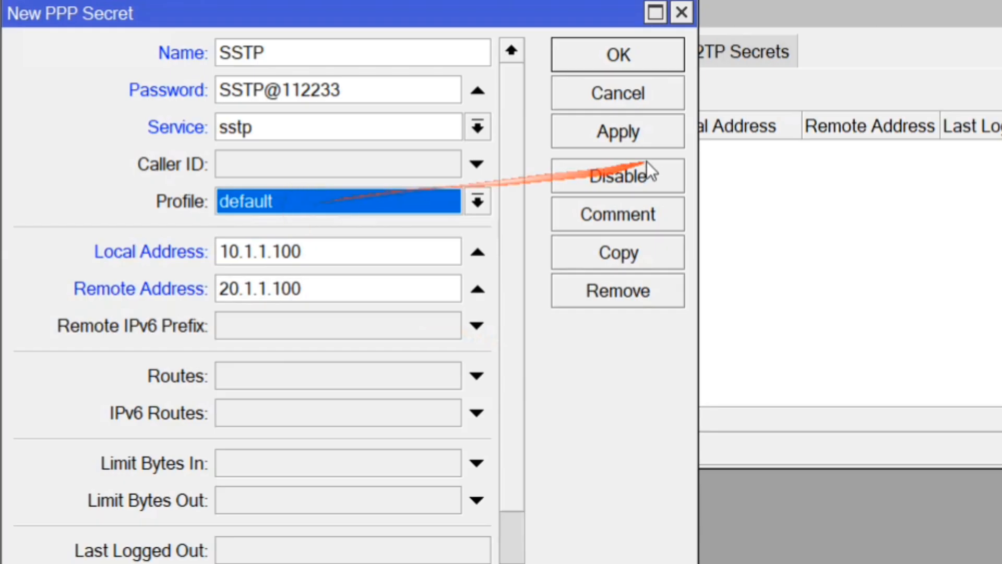
pyautogui.click(652, 137)
pyautogui.click(608, 70)
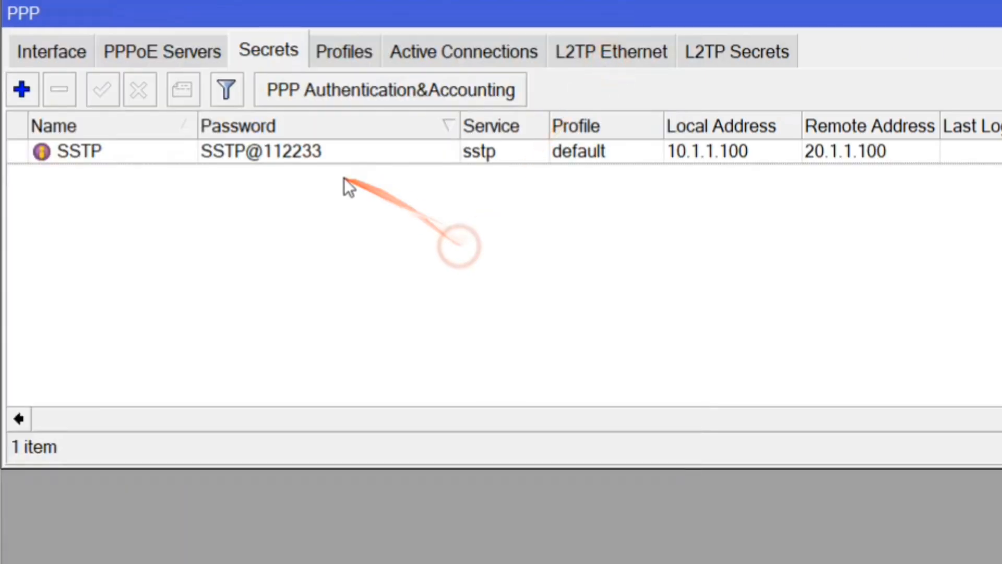
pyautogui.click(378, 147)
pyautogui.moveTo(451, 133); pyautogui.dragTo(350, 135)
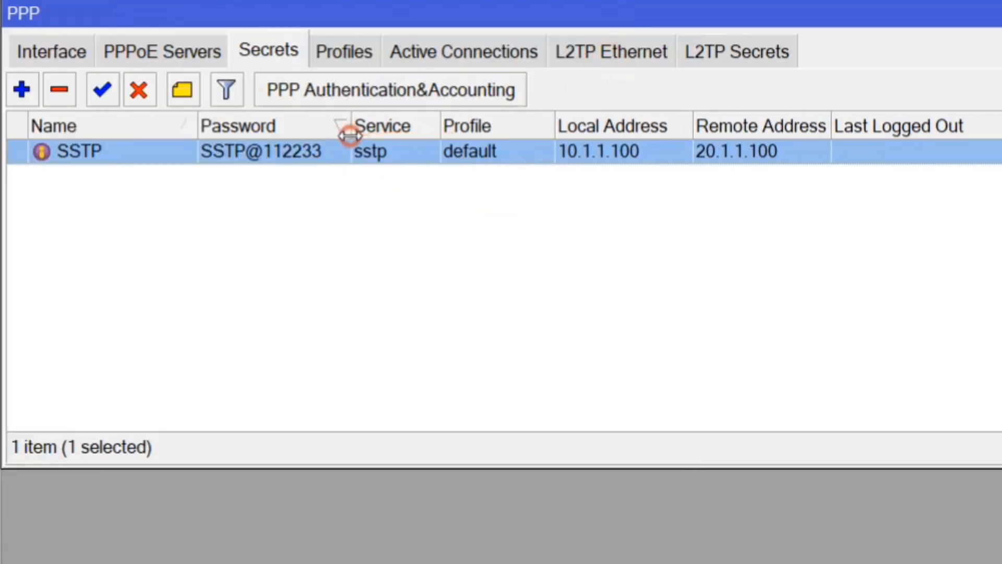
pyautogui.moveTo(437, 130); pyautogui.dragTo(436, 128)
pyautogui.click(464, 264)
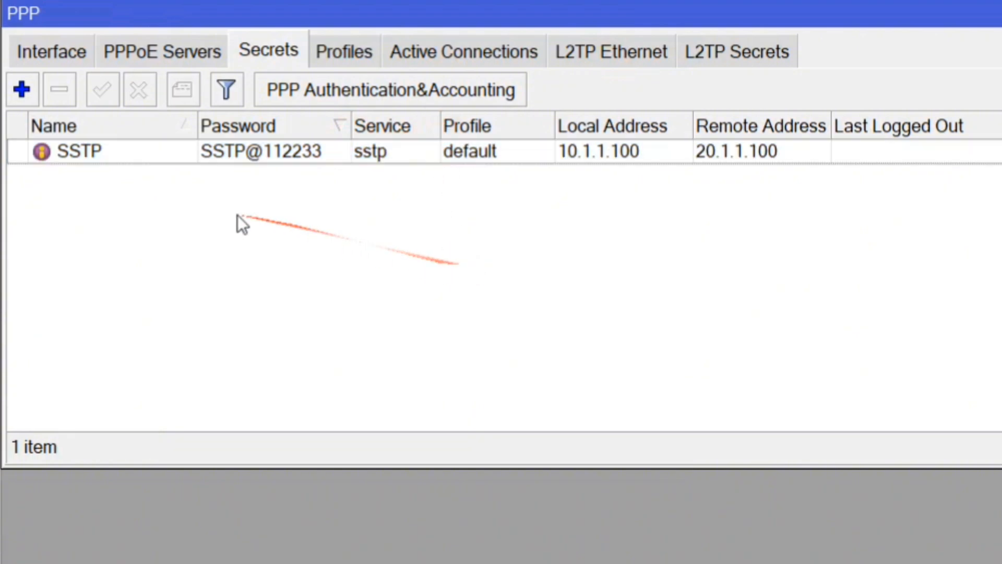
pyautogui.moveTo(197, 128); pyautogui.dragTo(148, 122)
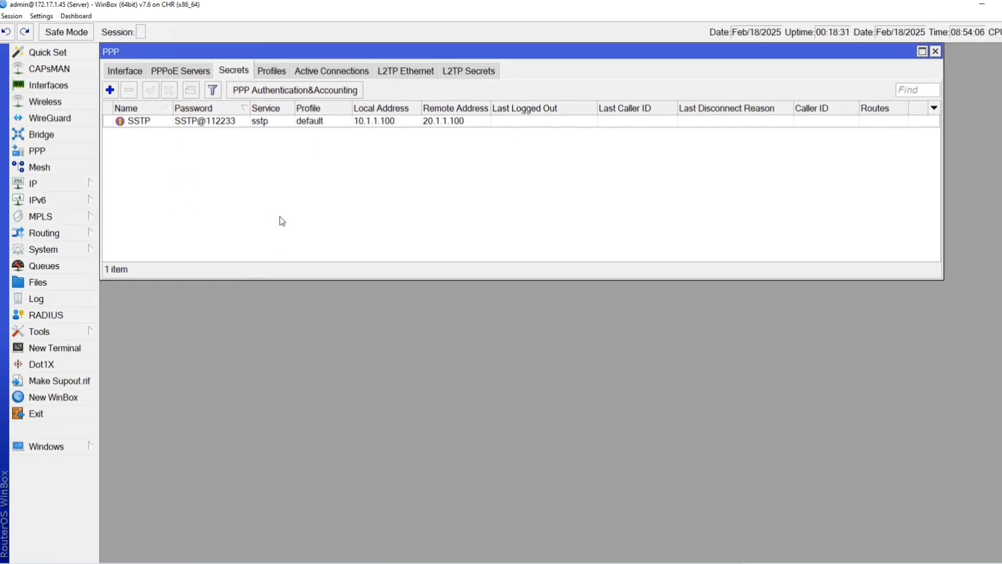
# Start the Windows11 node in the EVE-NG lab topology.
pyautogui.press('super+i')
pyautogui.moveTo(297, 88); pyautogui.dragTo(672, 133)
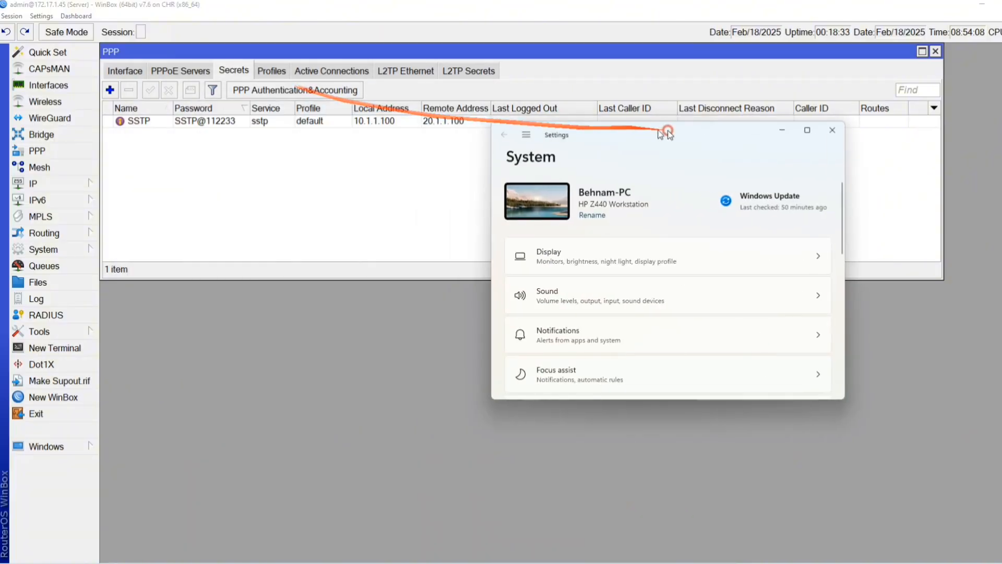
pyautogui.click(983, 4)
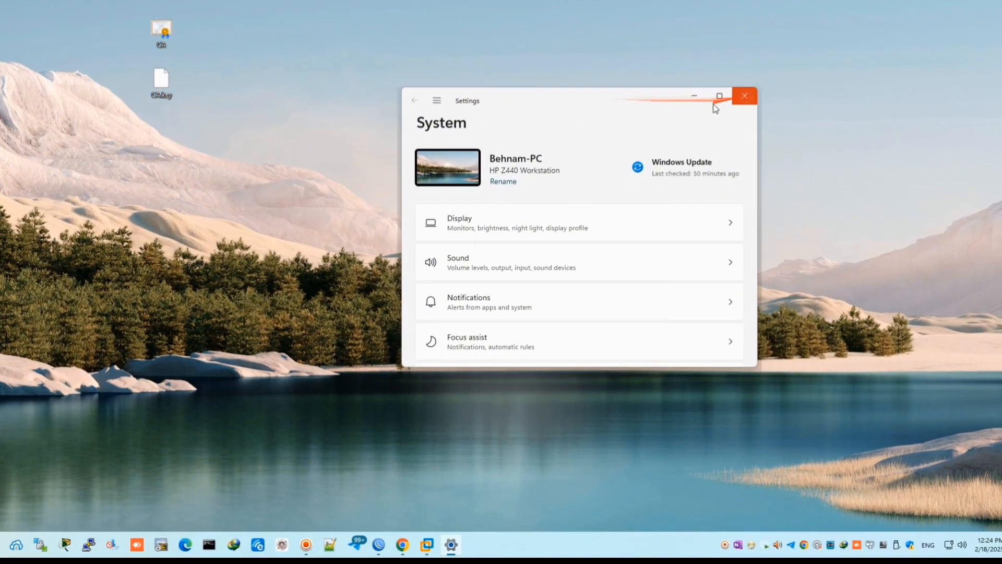
pyautogui.click(844, 130)
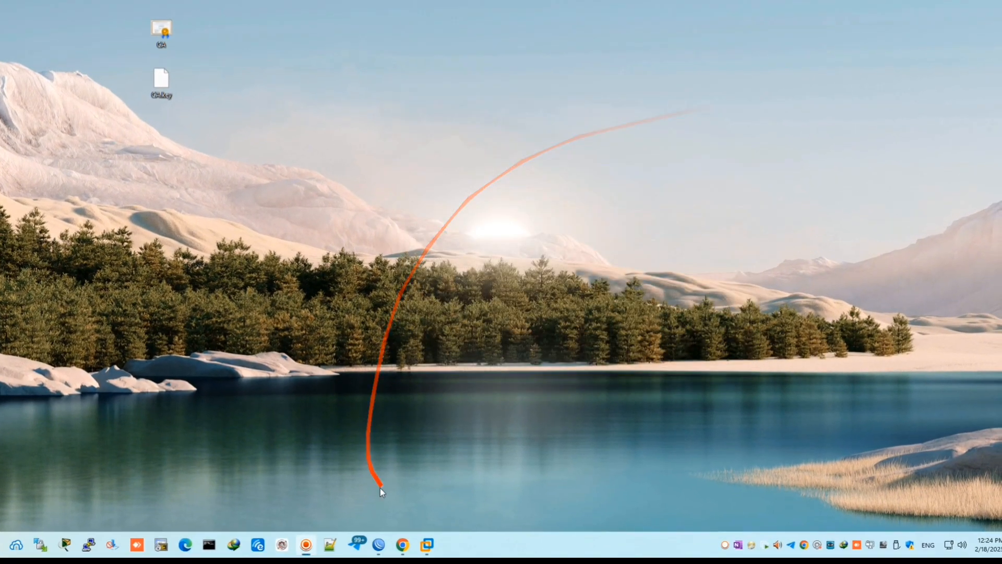
pyautogui.click(403, 545)
pyautogui.rightClick(532, 209)
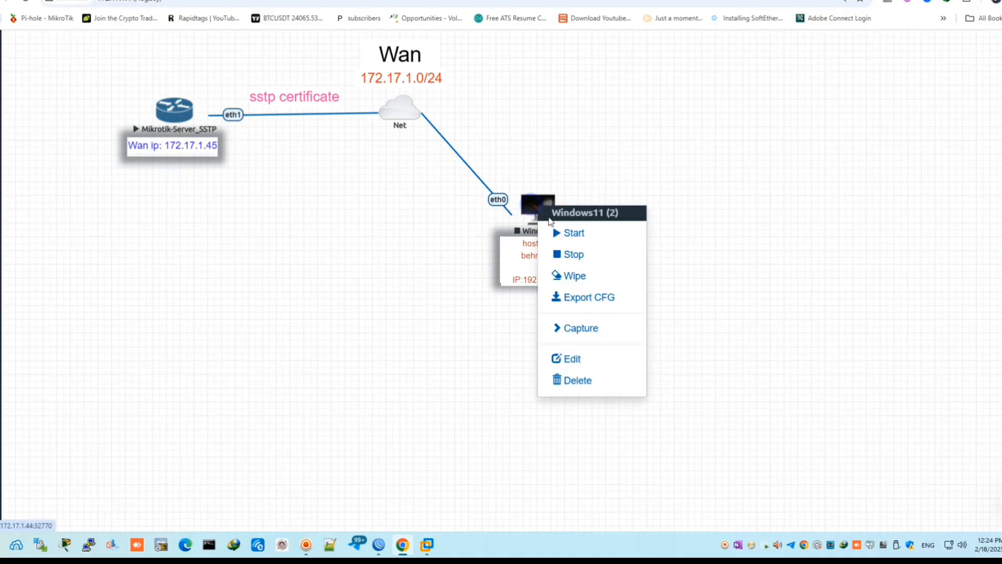
pyautogui.click(556, 233)
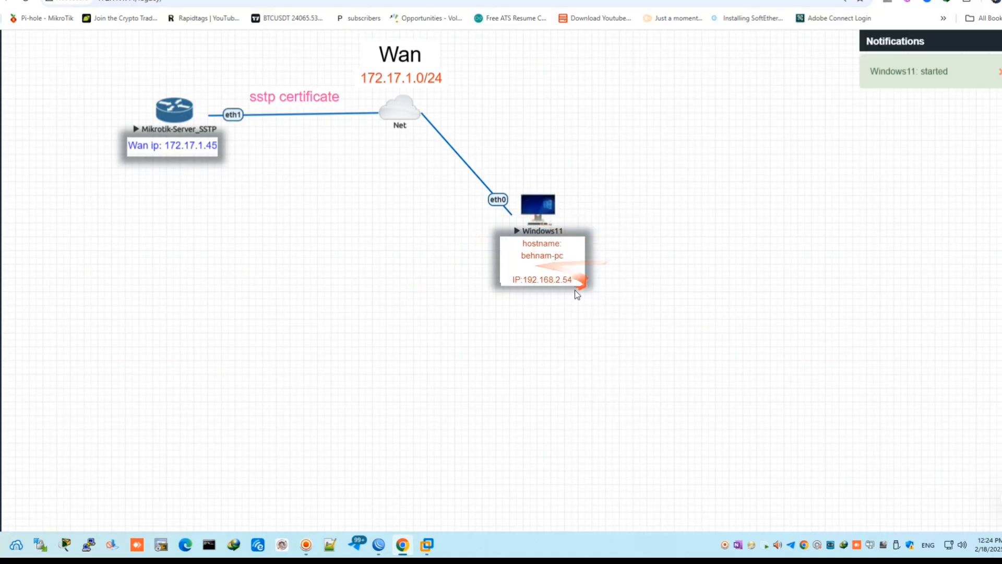
# Open the Ethernet connection details in Settings and select the IPv4 address 192.168.2.54.
pyautogui.press('super+i')
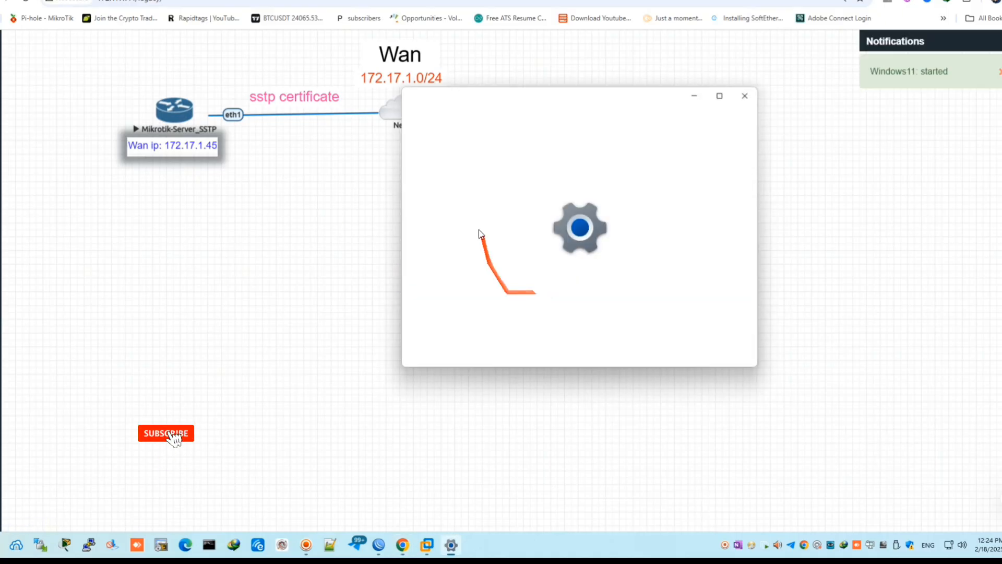
pyautogui.moveTo(517, 100); pyautogui.dragTo(159, 30)
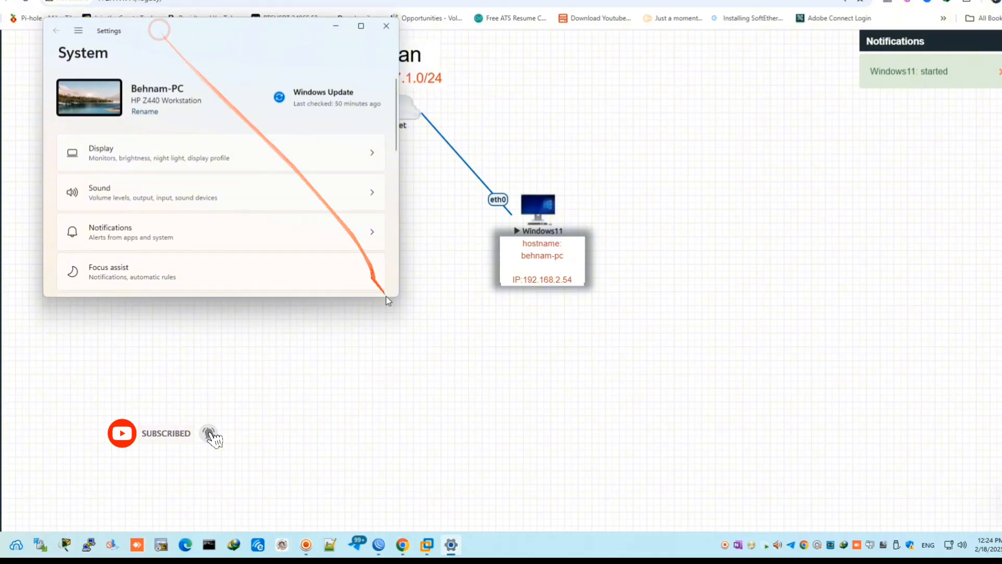
pyautogui.moveTo(398, 296); pyautogui.dragTo(433, 479)
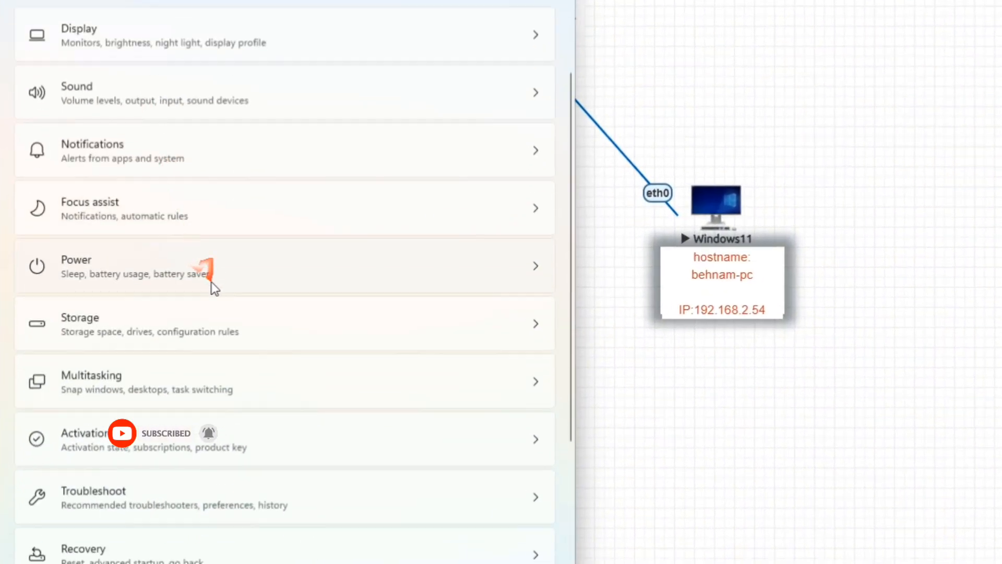
pyautogui.scroll(-1, 208, 290)
pyautogui.scroll(3, 107, 127)
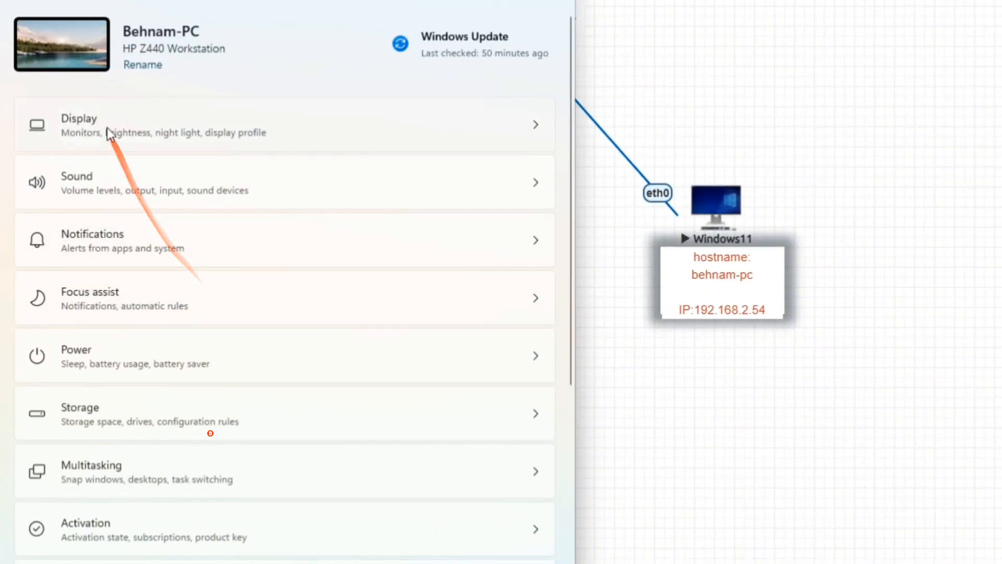
pyautogui.scroll(-3, 175, 324)
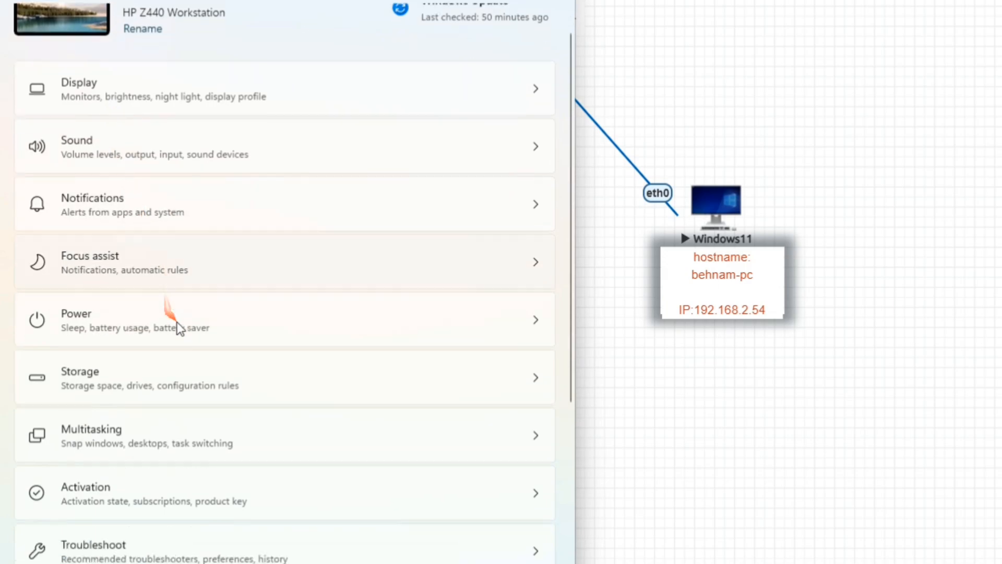
pyautogui.scroll(2, 175, 328)
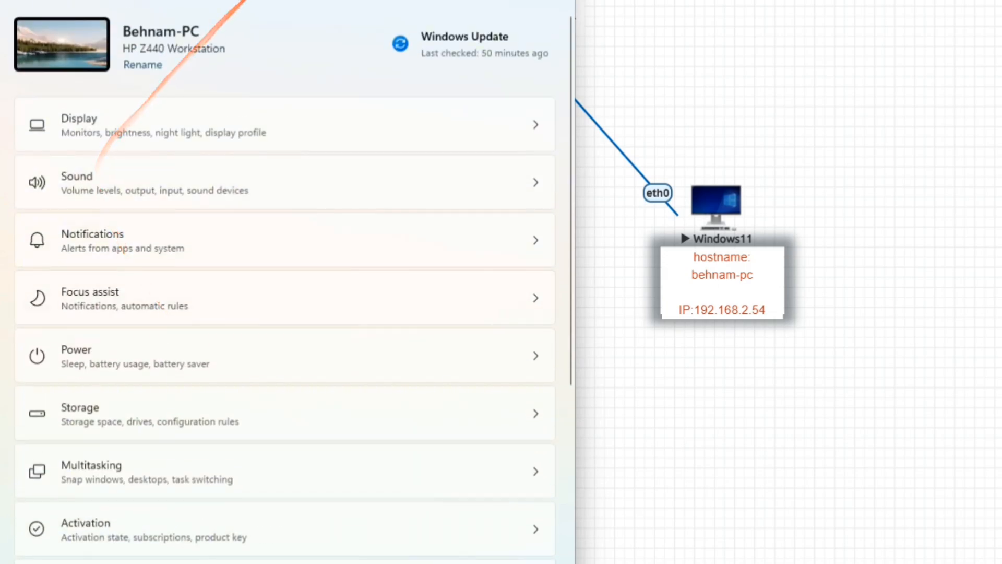
pyautogui.click(520, 1)
pyautogui.click(11, 92)
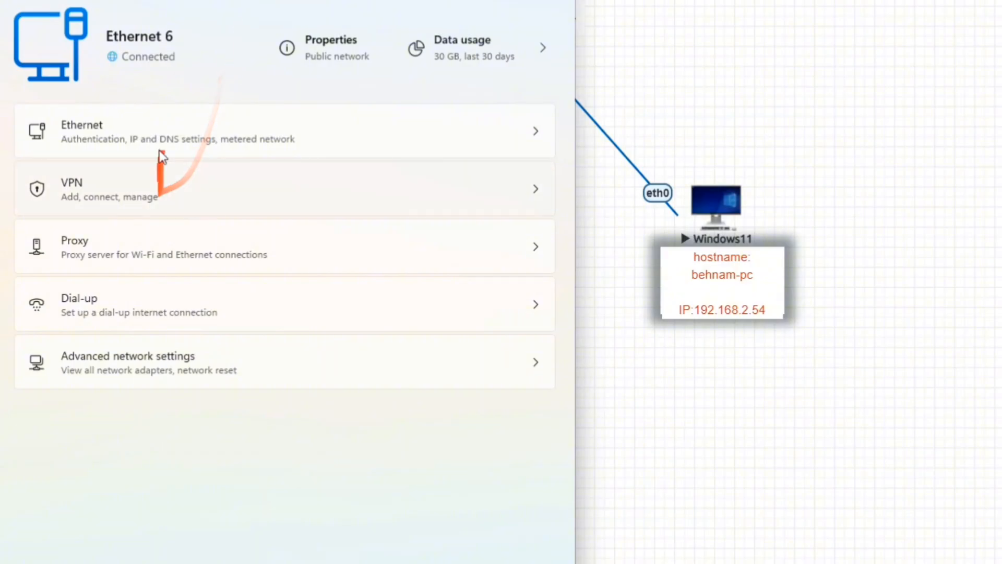
pyautogui.click(160, 139)
pyautogui.scroll(-5, 158, 278)
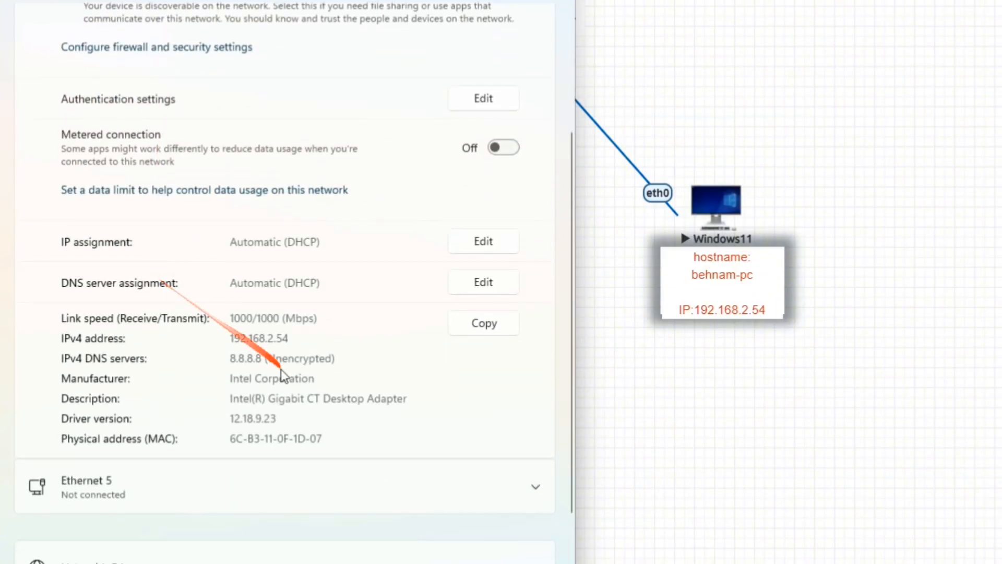
pyautogui.moveTo(289, 342); pyautogui.dragTo(216, 339)
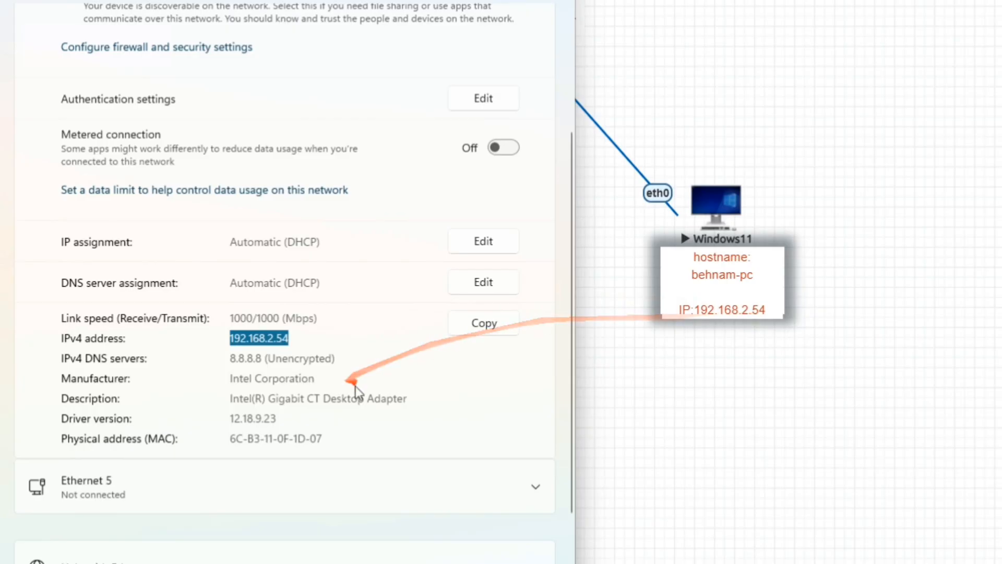
# Run HOSTNAME in a Command Prompt to show the PC's name.
pyautogui.press('super+r')
pyautogui.write('cmd')
pyautogui.press('Return')
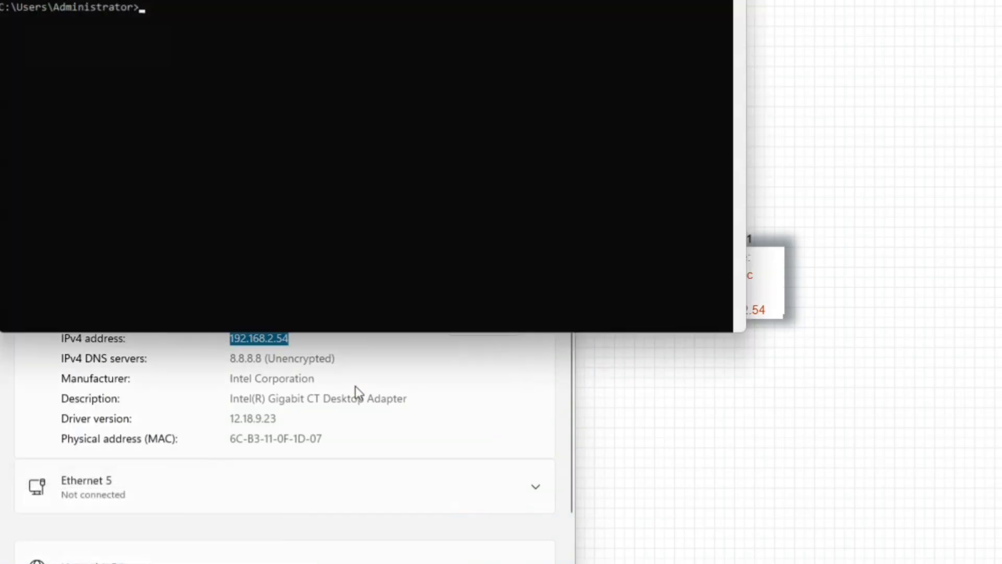
pyautogui.write('HOSTNAME')
pyautogui.press('Return')
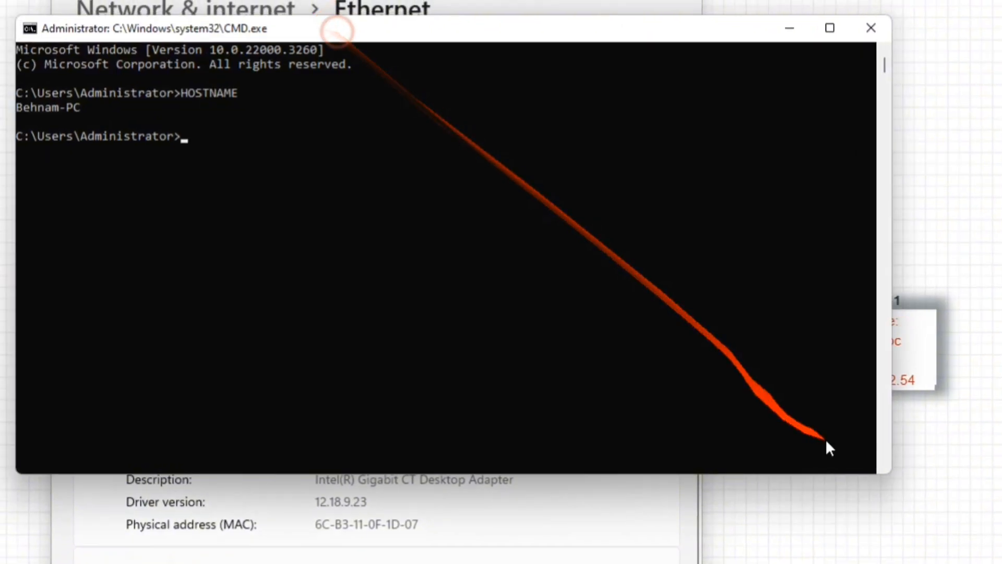
# Close the Command Prompt with EXIT and bring the EVE topology browser forward.
pyautogui.moveTo(886, 476); pyautogui.dragTo(503, 354)
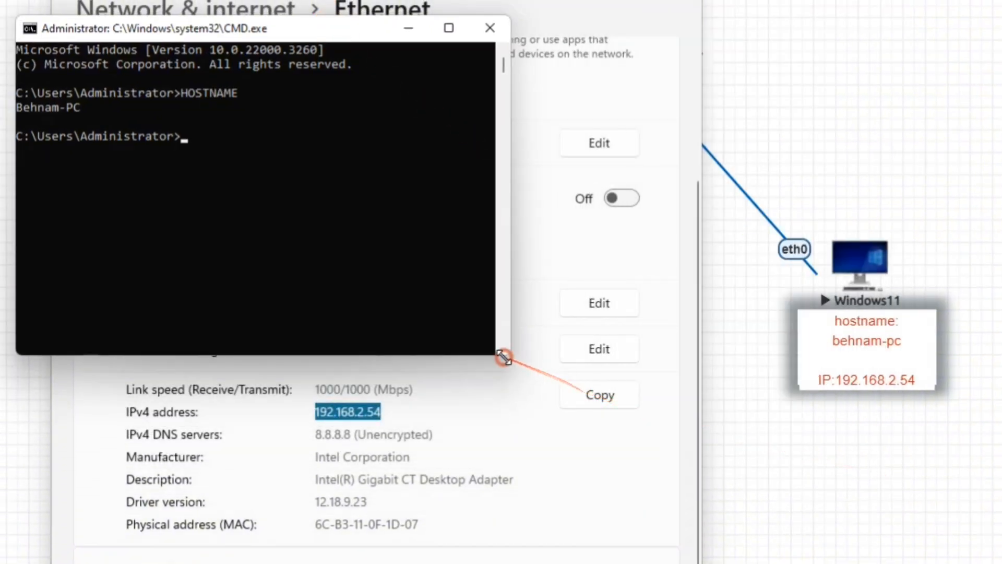
pyautogui.keyDown('ctrl'); pyautogui.scroll(1, 159, 162); pyautogui.keyUp('ctrl')
pyautogui.keyDown('ctrl'); pyautogui.scroll(1, 161, 161); pyautogui.keyUp('ctrl')
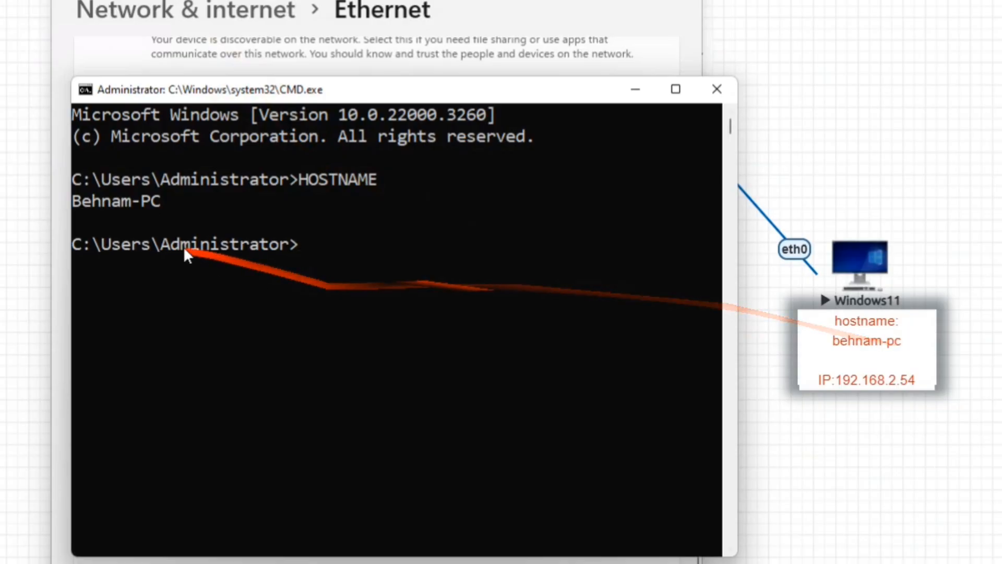
pyautogui.click(187, 254)
pyautogui.write('E')
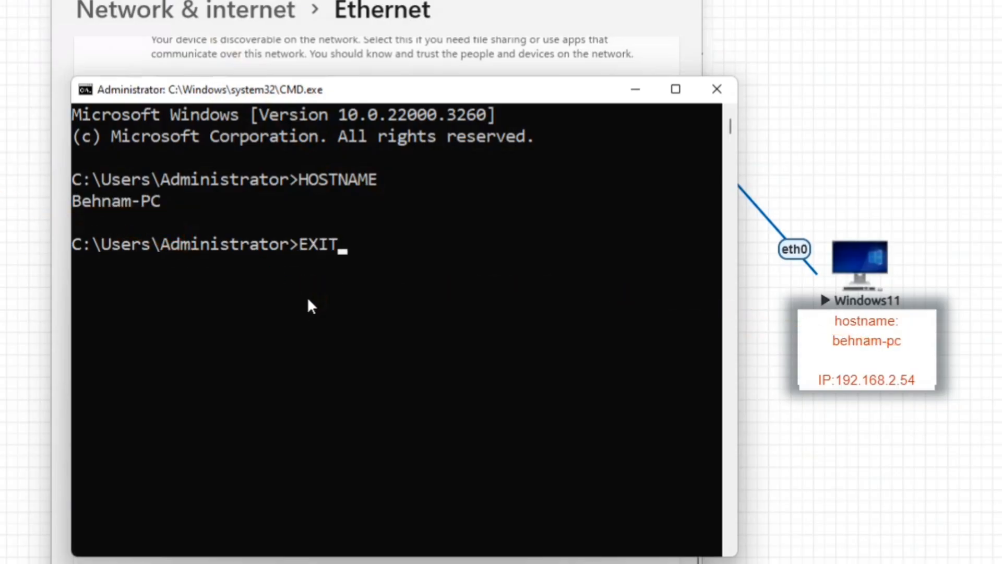
pyautogui.write('XIT')
pyautogui.press('Return')
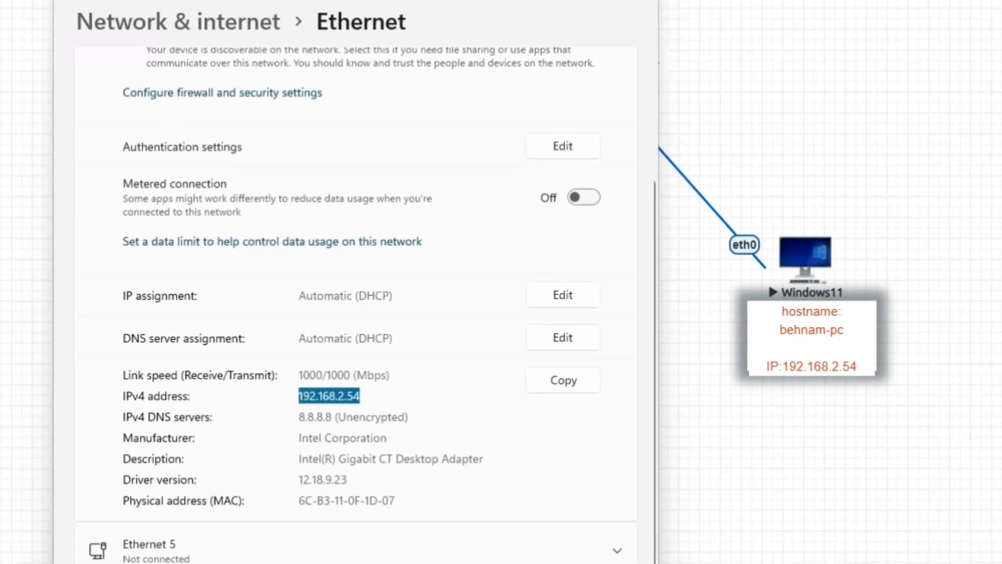
pyautogui.click(966, 9)
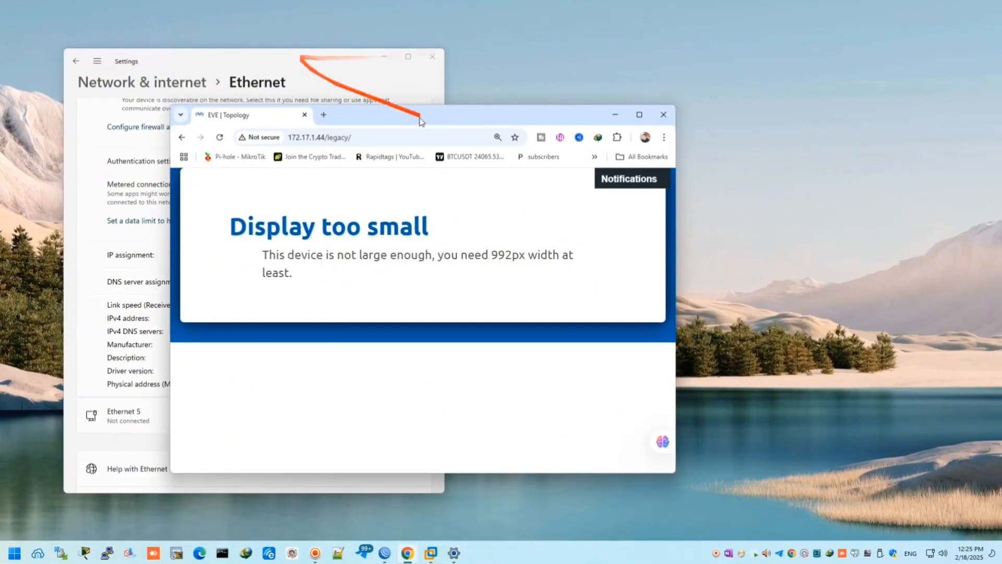
# Maximize Settings and go to the Network & internet VPN page.
pyautogui.click(615, 114)
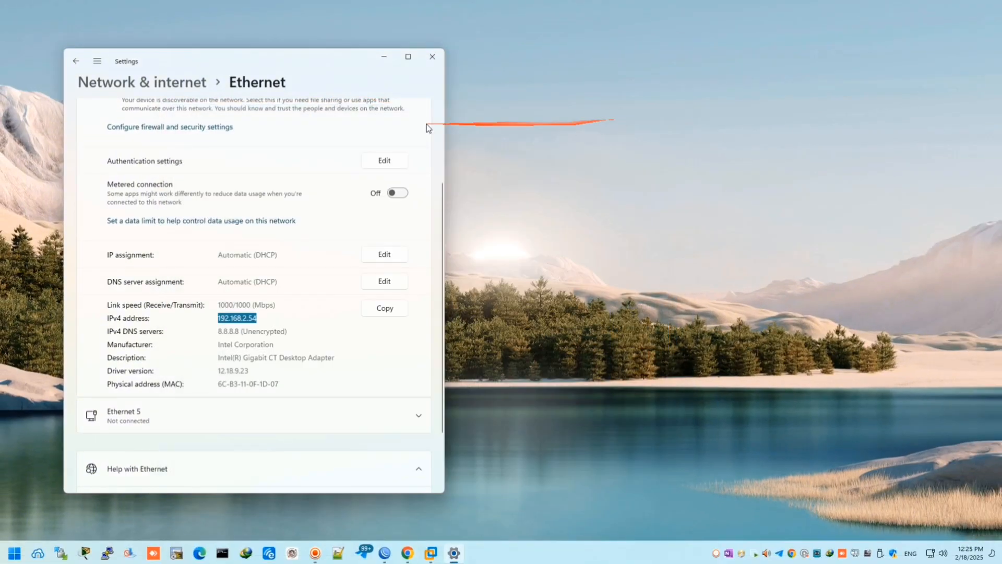
pyautogui.click(410, 59)
pyautogui.click(61, 196)
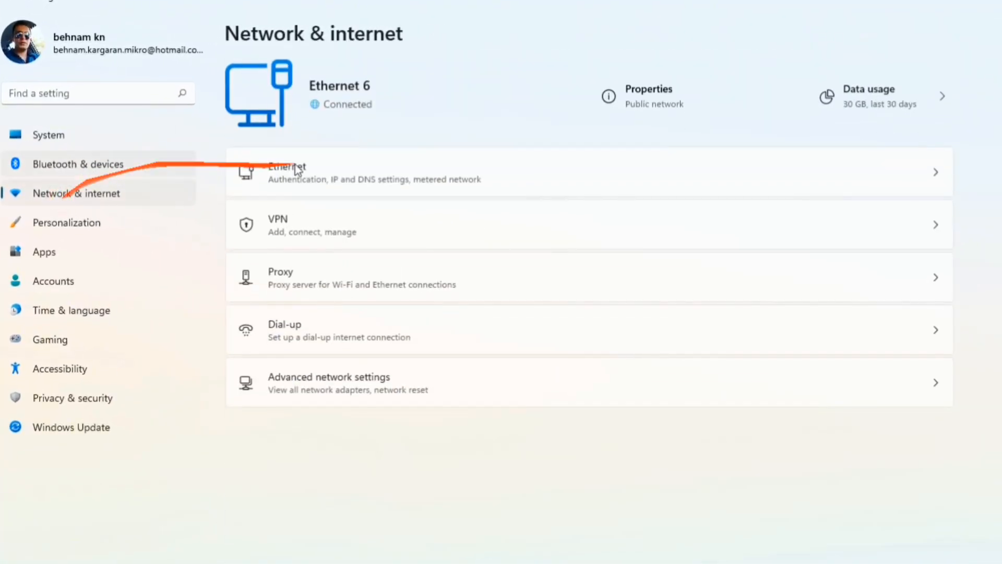
pyautogui.click(450, 219)
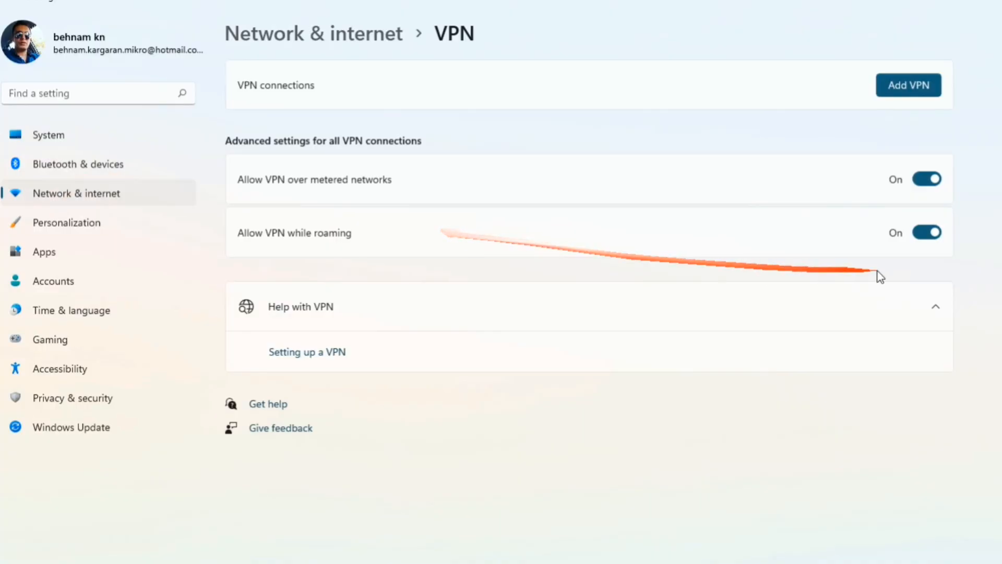
# Add a VPN connection with provider Windows (built-in) and connection name SSTP.
pyautogui.click(909, 85)
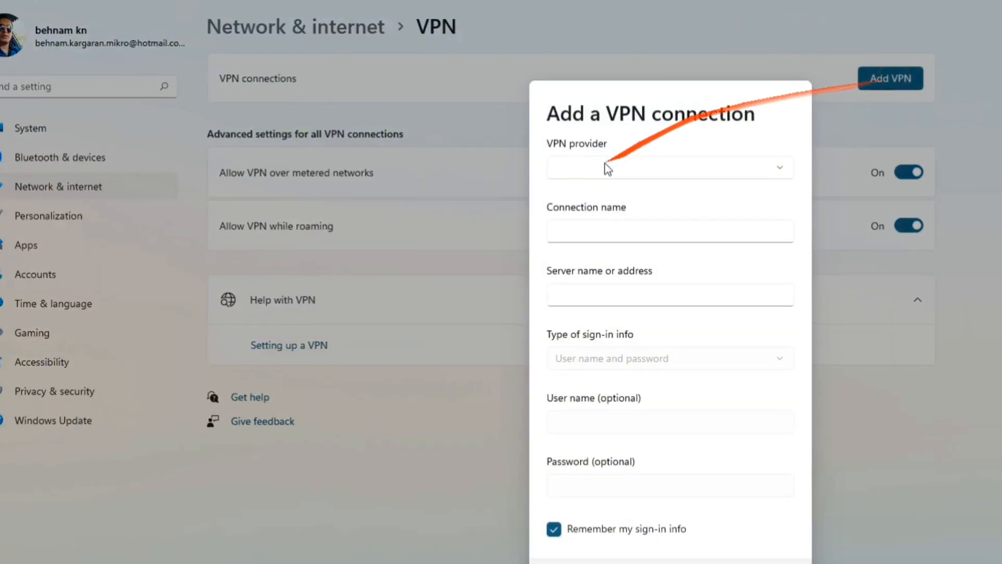
pyautogui.click(607, 168)
pyautogui.click(569, 166)
pyautogui.click(600, 224)
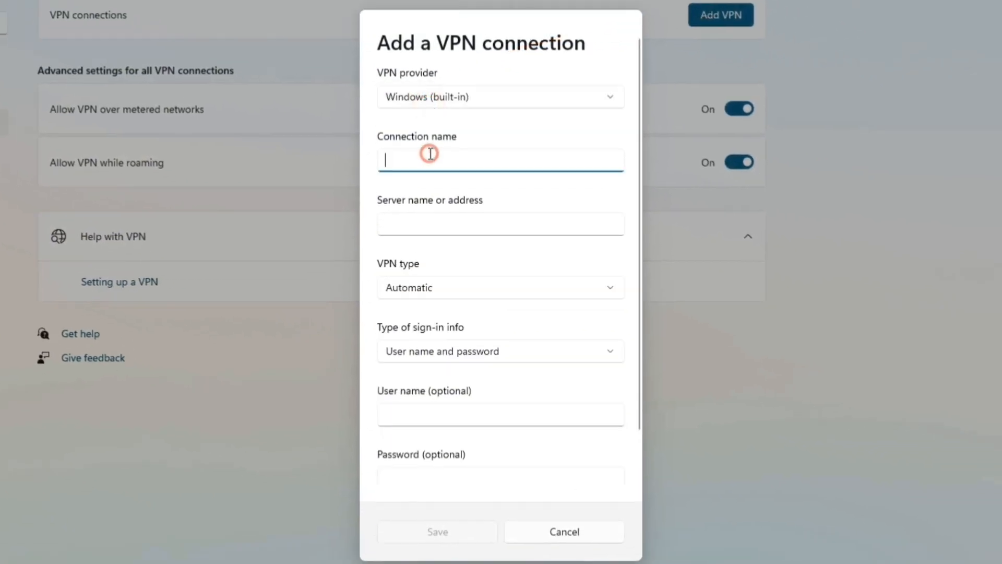
pyautogui.press('Tab')
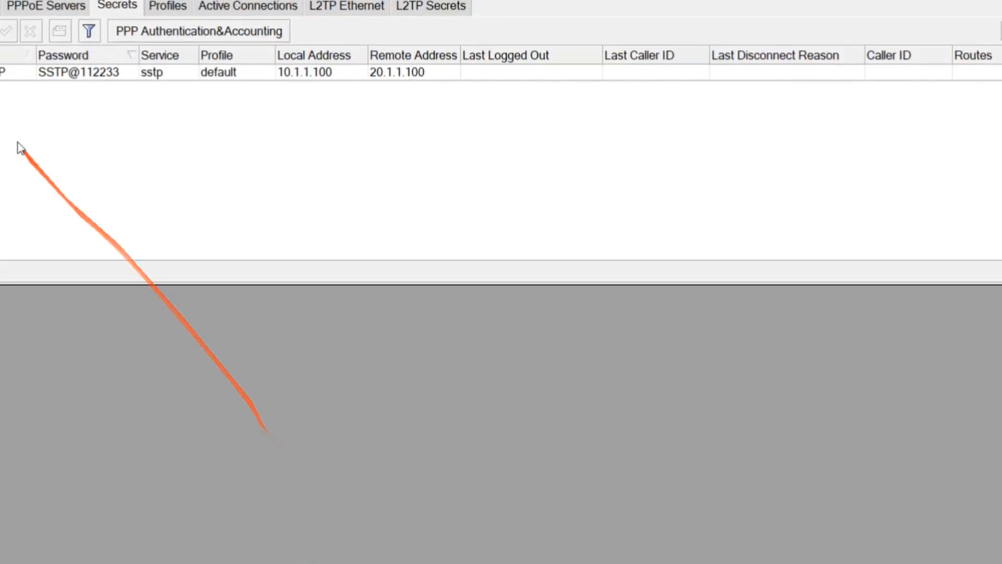
# Copy the router's WAN address 172.17.1.45 from IP > Addresses, then close the windows.
pyautogui.click(1, 105)
pyautogui.click(2, 124)
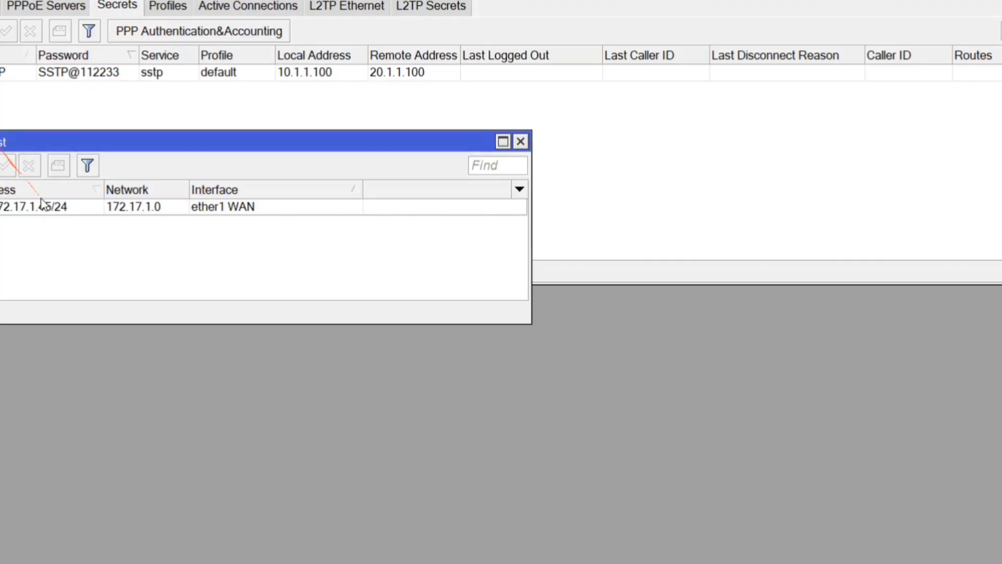
pyautogui.doubleClick(32, 209)
pyautogui.moveTo(80, 190); pyautogui.dragTo(8, 191)
pyautogui.rightClick(31, 189)
pyautogui.click(49, 199)
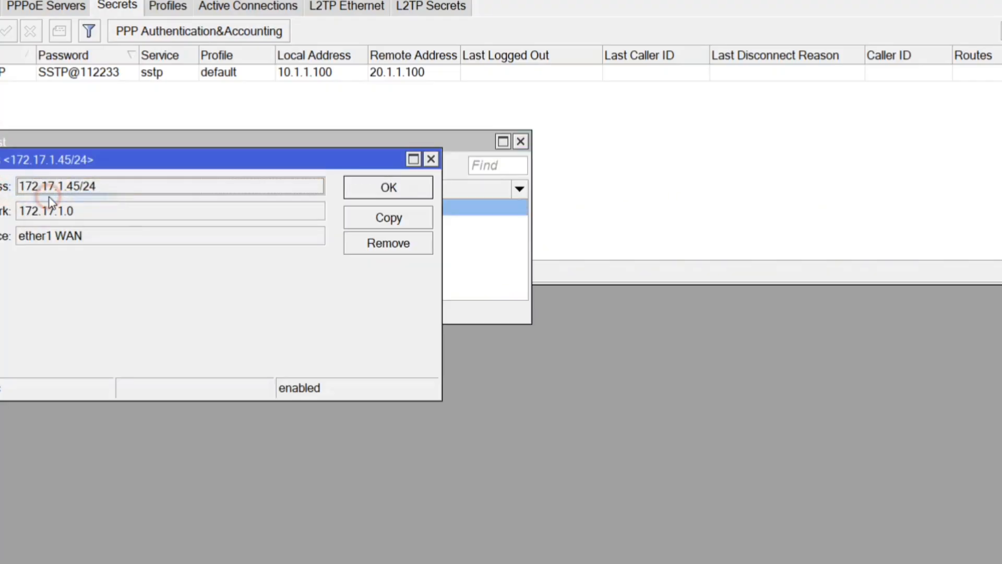
pyautogui.press('Escape')
pyautogui.press('Escape')
pyautogui.press('Escape')
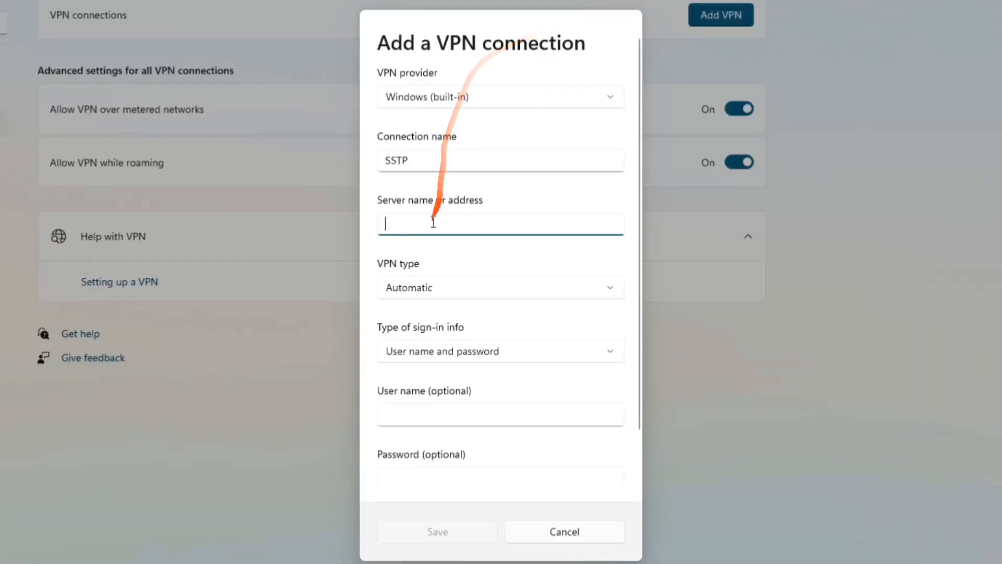
# Set server 172.17.1.45, VPN type SSTP, and User name and password sign-in.
pyautogui.click(434, 221)
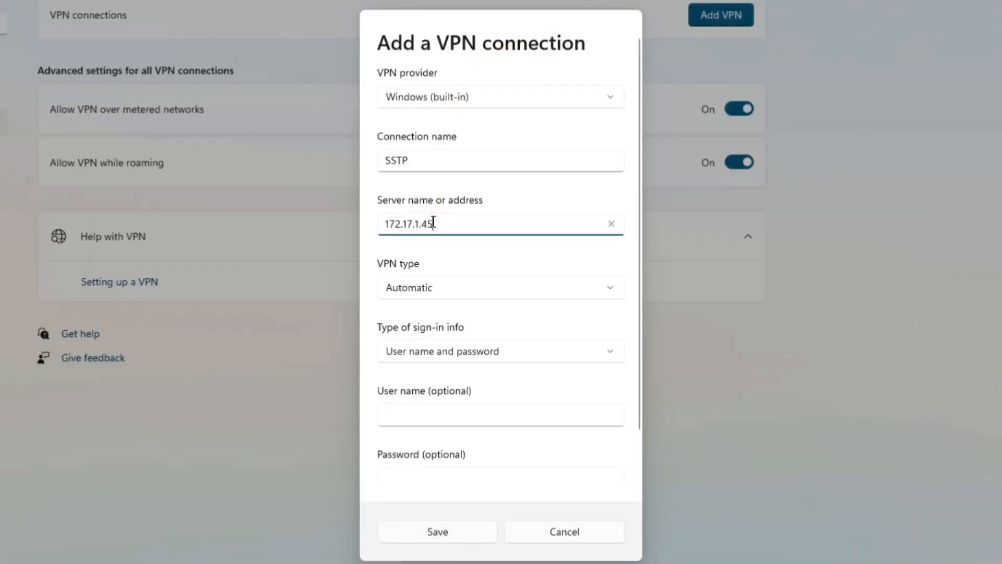
pyautogui.click(447, 282)
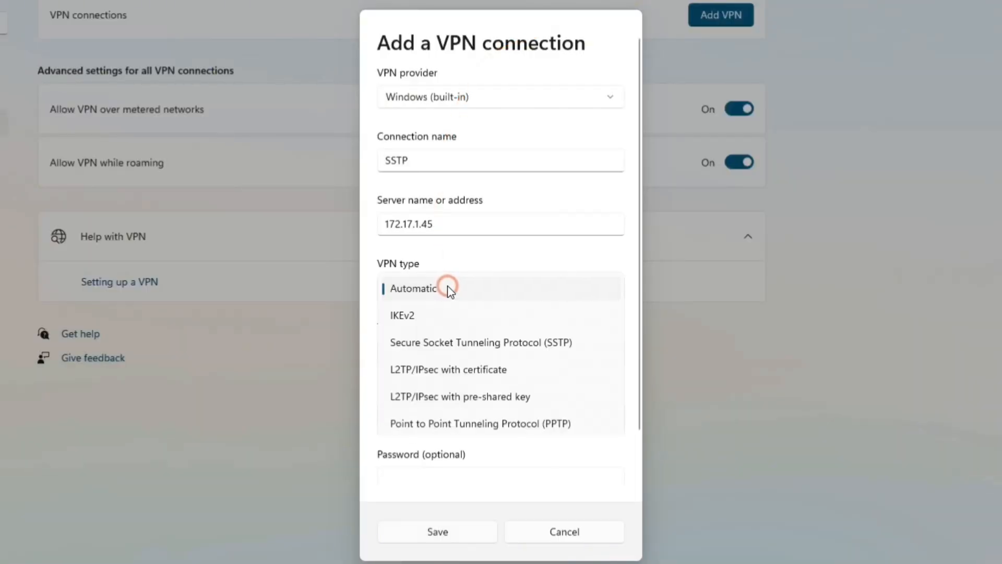
pyautogui.click(534, 348)
pyautogui.click(476, 351)
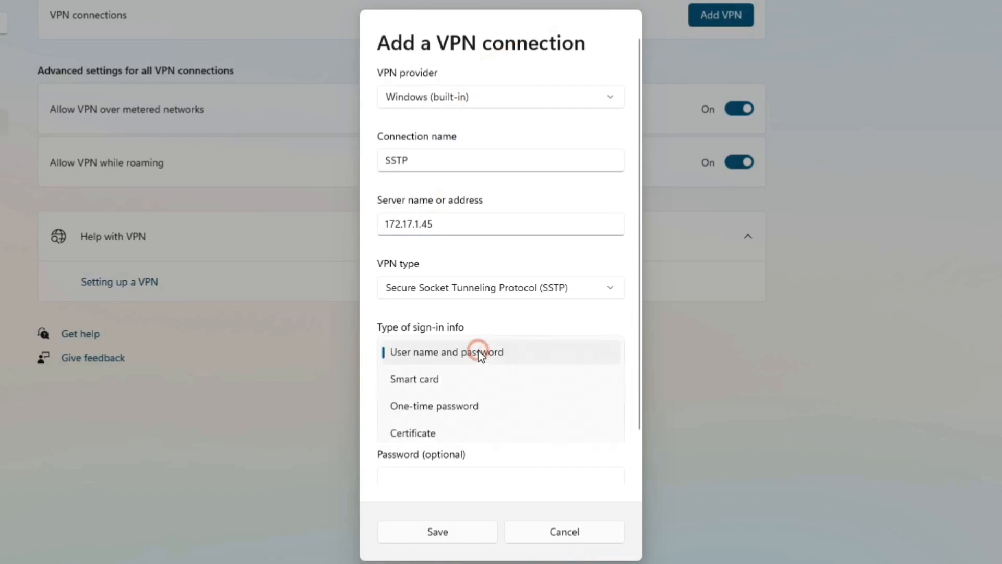
pyautogui.click(479, 353)
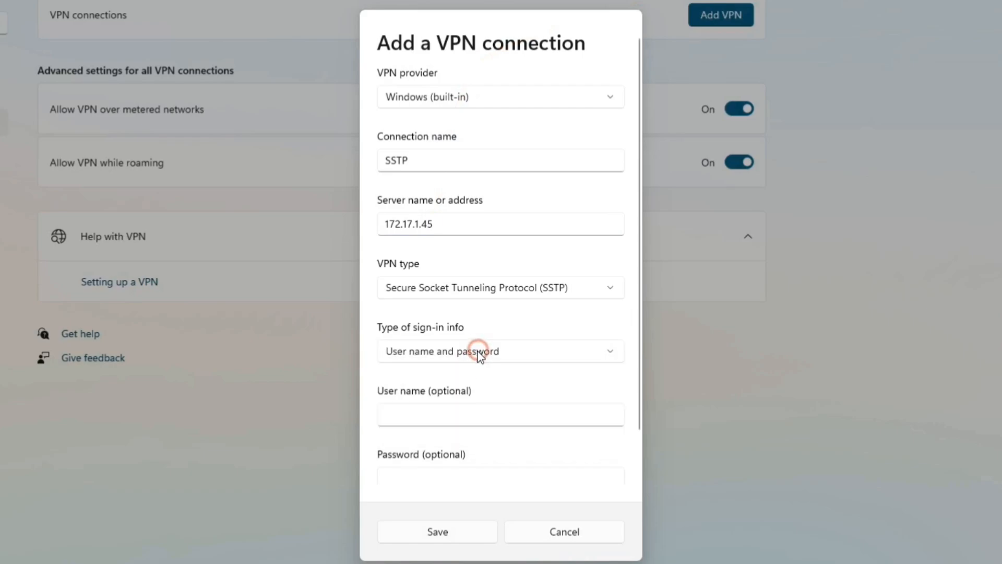
# Enter user name SSTP and its password, save the VPN, and try connecting.
pyautogui.click(449, 409)
pyautogui.write('SSTP')
pyautogui.press('Tab')
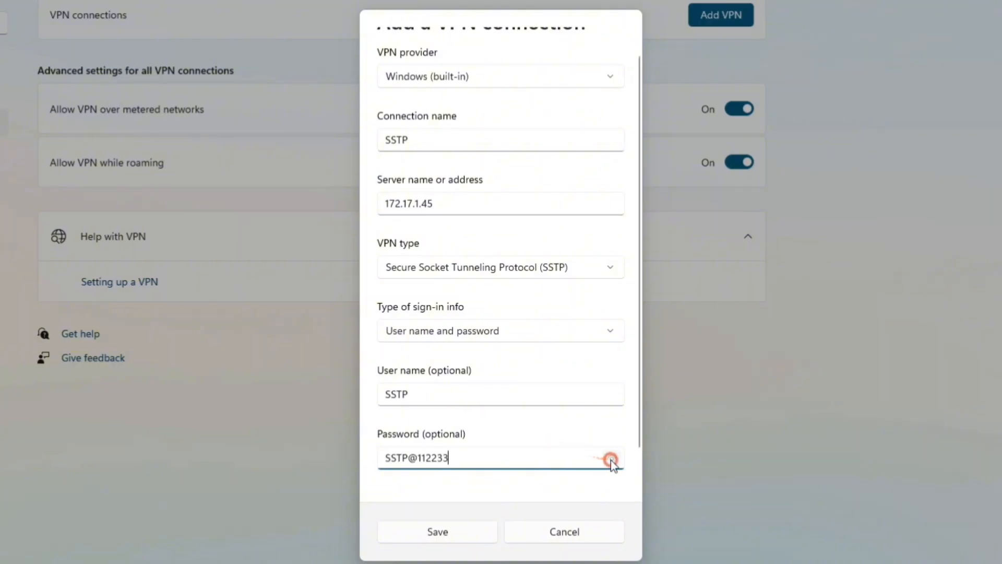
pyautogui.moveTo(612, 460); pyautogui.dragTo(525, 501)
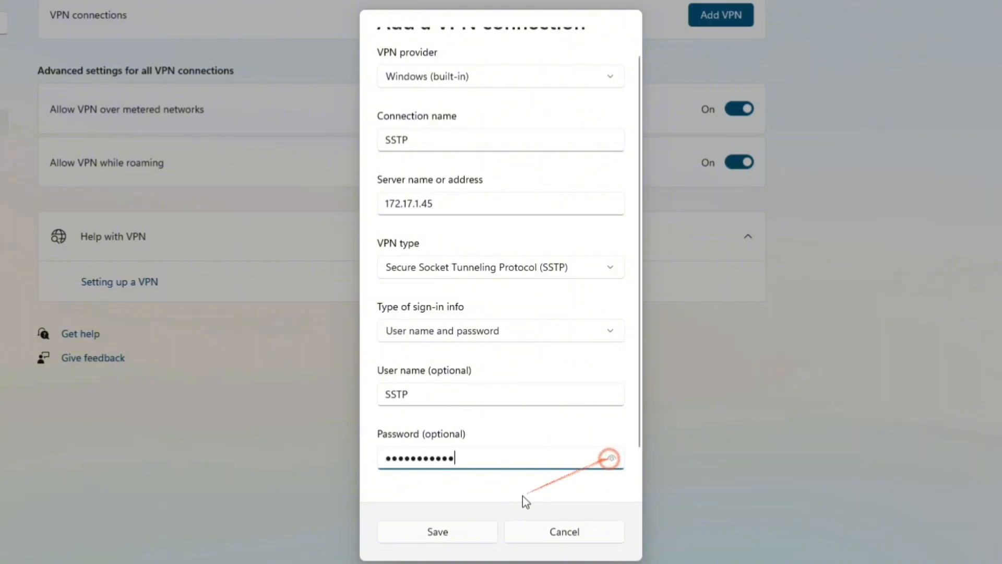
pyautogui.click(468, 531)
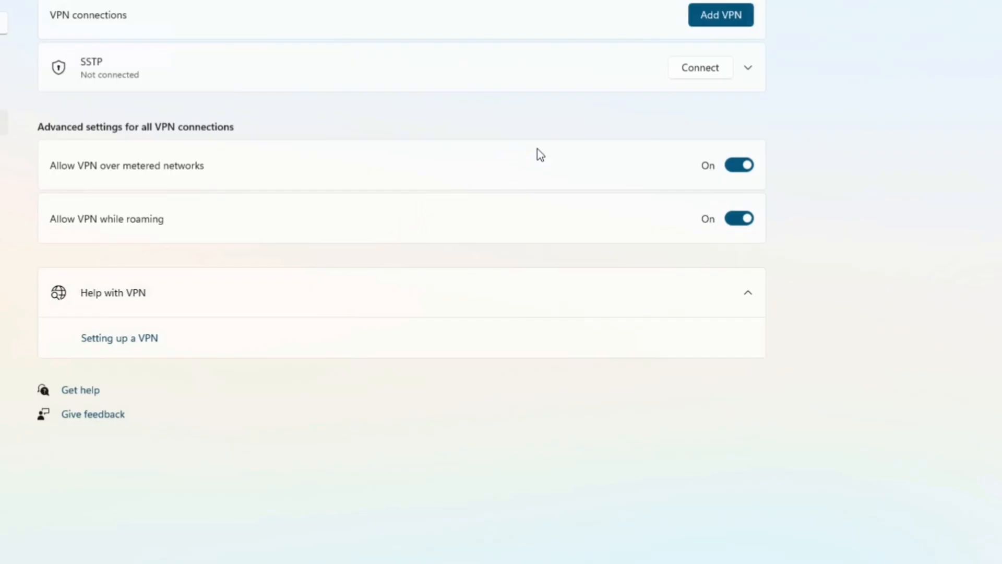
pyautogui.click(696, 70)
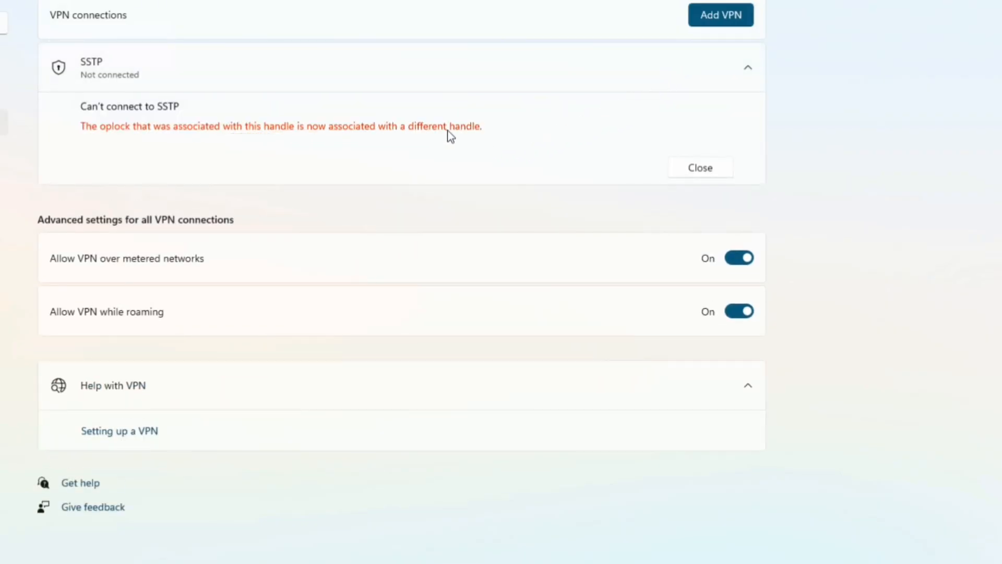
# Close Settings and launch the certlm.msc certificates console from Start search.
pyautogui.click(1001, 0)
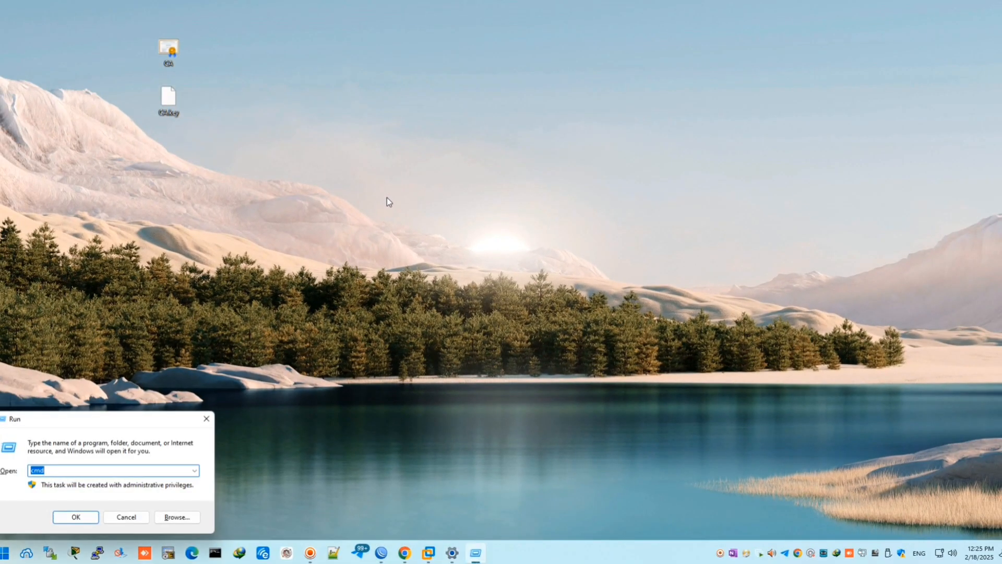
pyautogui.write('CER')
pyautogui.press('BackSpace')
pyautogui.press('BackSpace')
pyautogui.press('BackSpace')
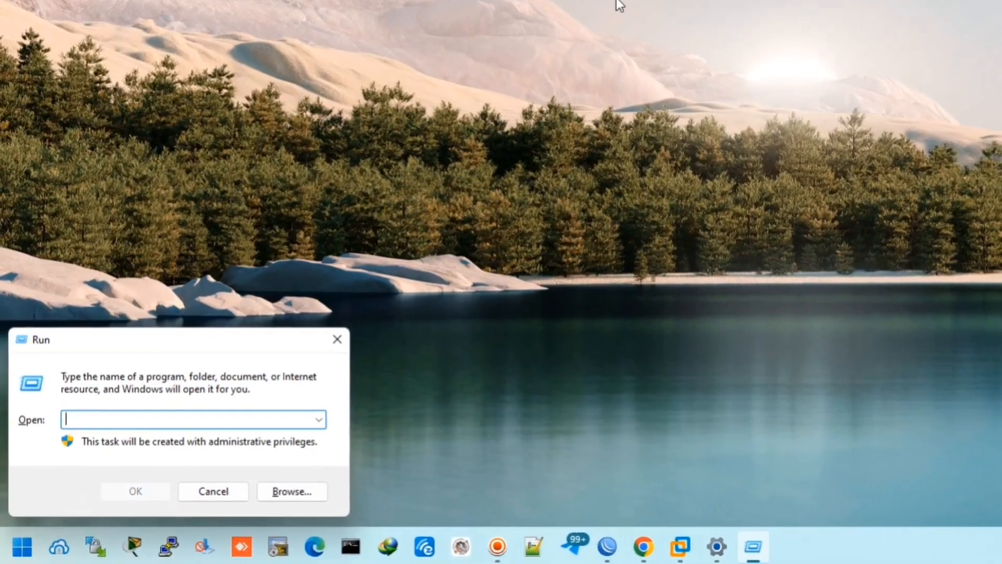
pyautogui.press('super')
pyautogui.write('C')
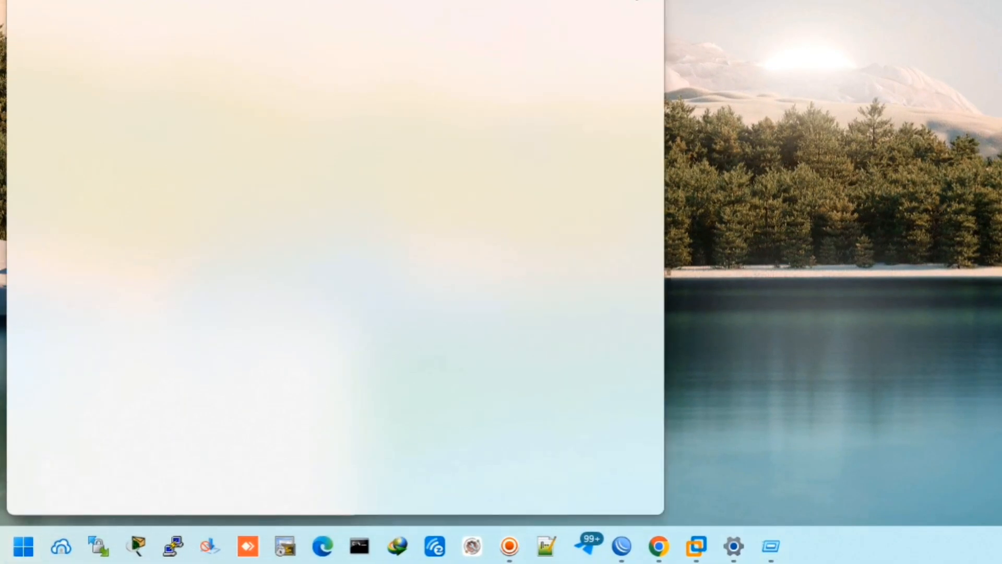
pyautogui.write('ER')
pyautogui.press('BackSpace')
pyautogui.press('BackSpace')
pyautogui.press('BackSpace')
pyautogui.write('cert')
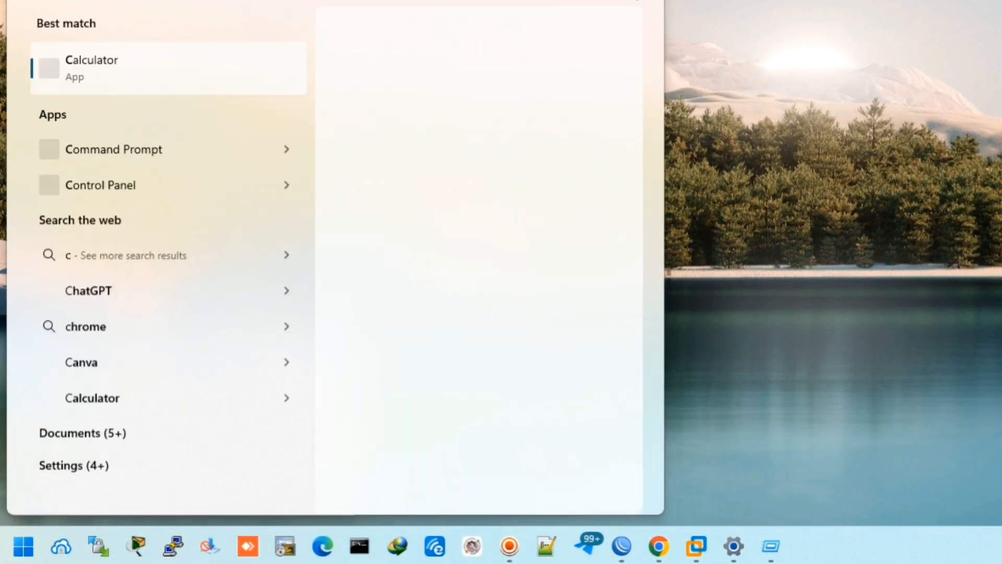
pyautogui.write('lm.msc')
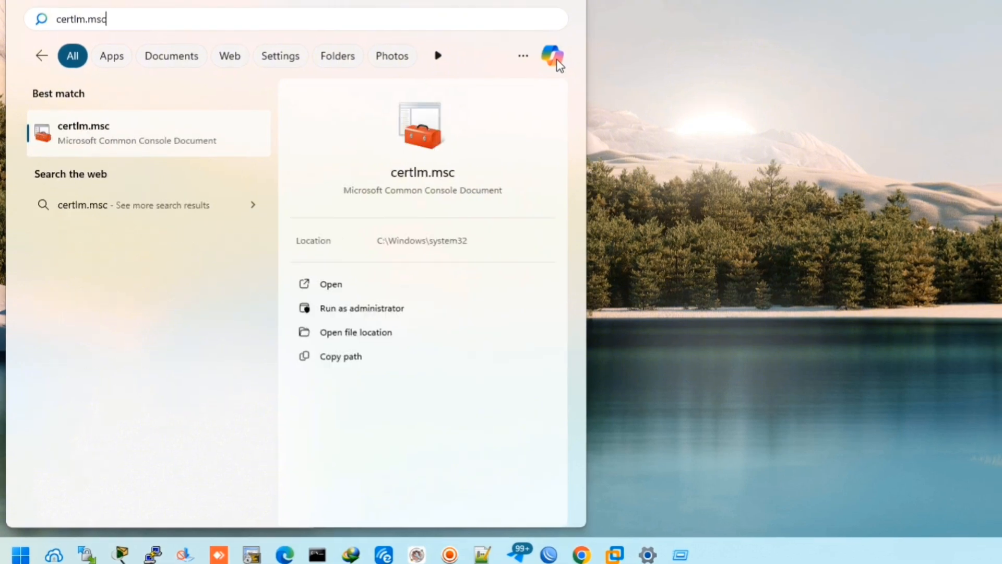
pyautogui.press('Return')
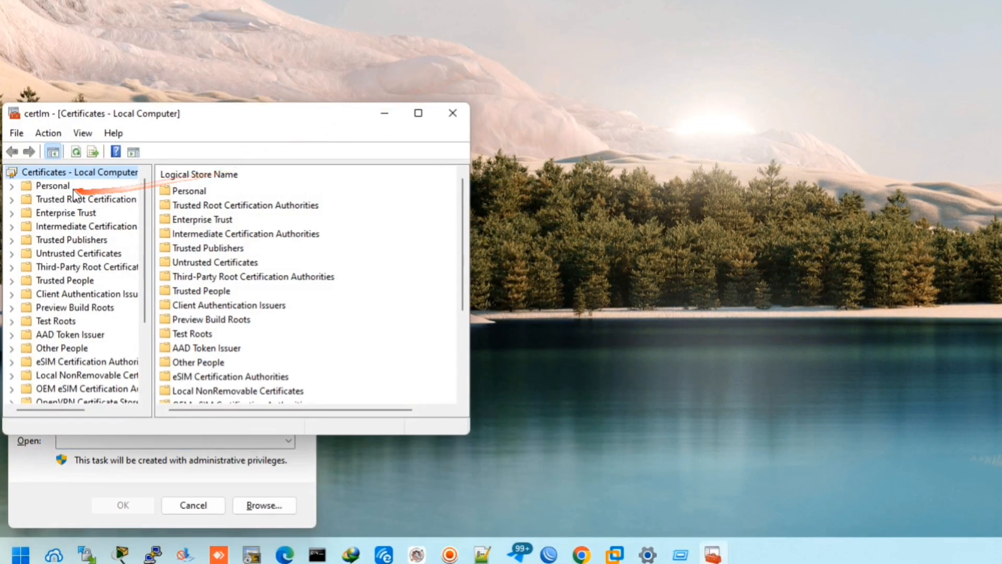
# Review the Trusted Root Certification Authorities certificates, then close the console and Run box.
pyautogui.doubleClick(78, 201)
pyautogui.doubleClick(186, 192)
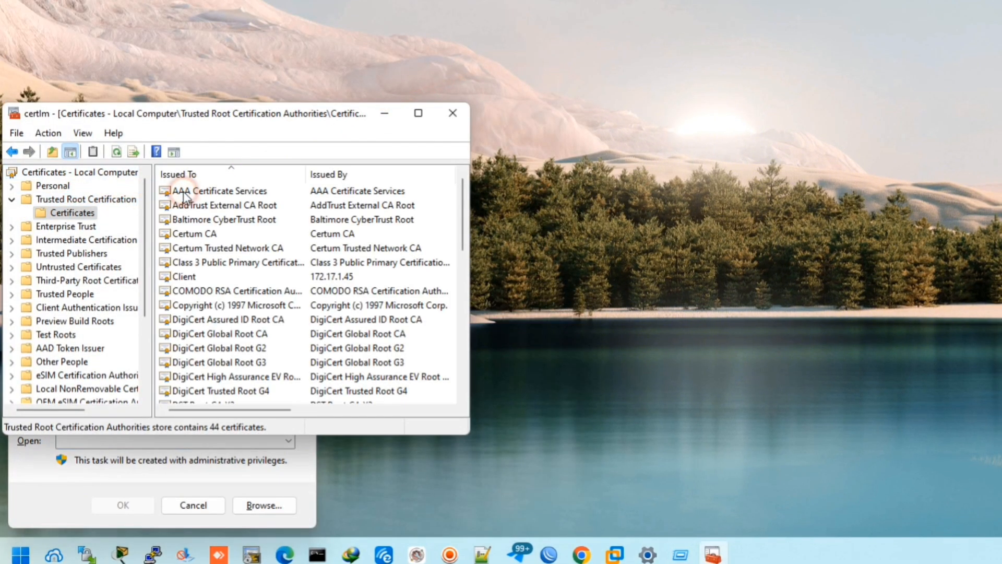
pyautogui.click(418, 112)
pyautogui.click(363, 102)
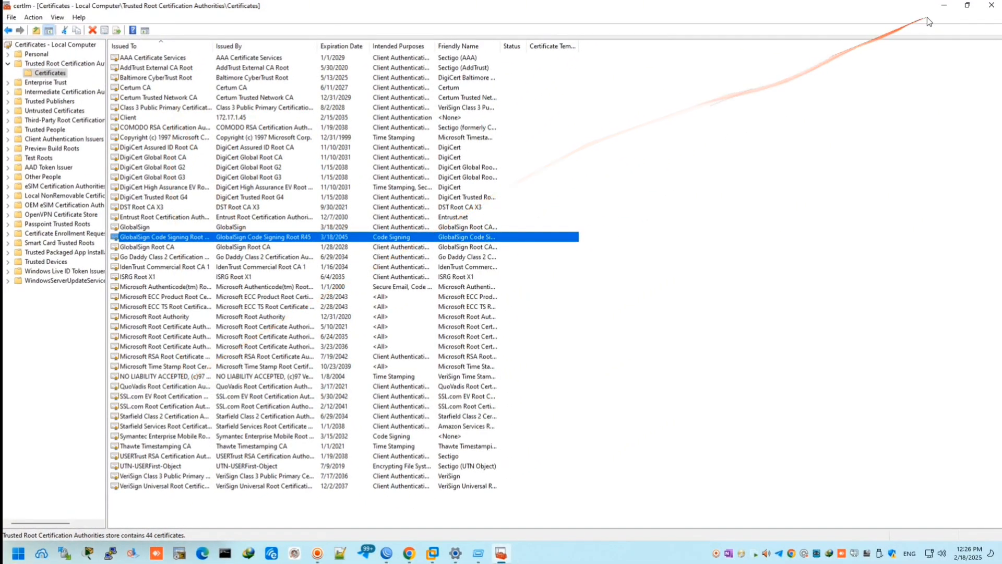
pyautogui.click(995, 8)
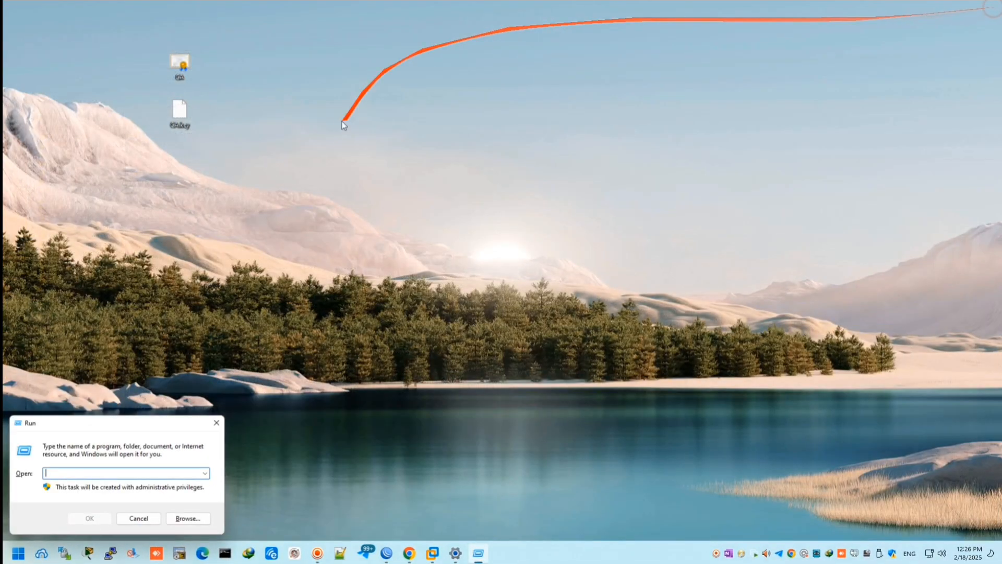
pyautogui.click(225, 419)
# Open the 172.17.1.45 CA certificate file.
pyautogui.rightClick(179, 54)
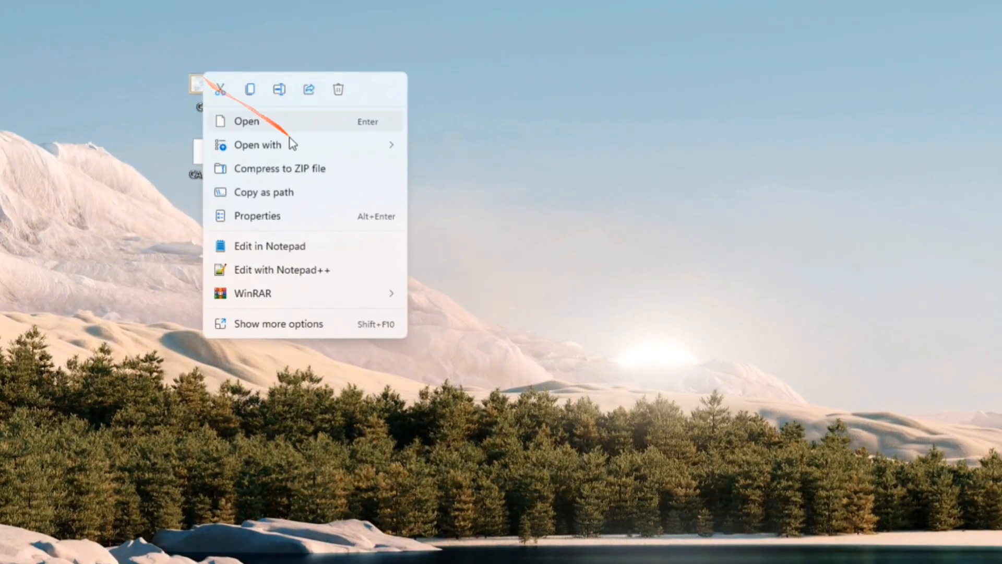
pyautogui.click(288, 126)
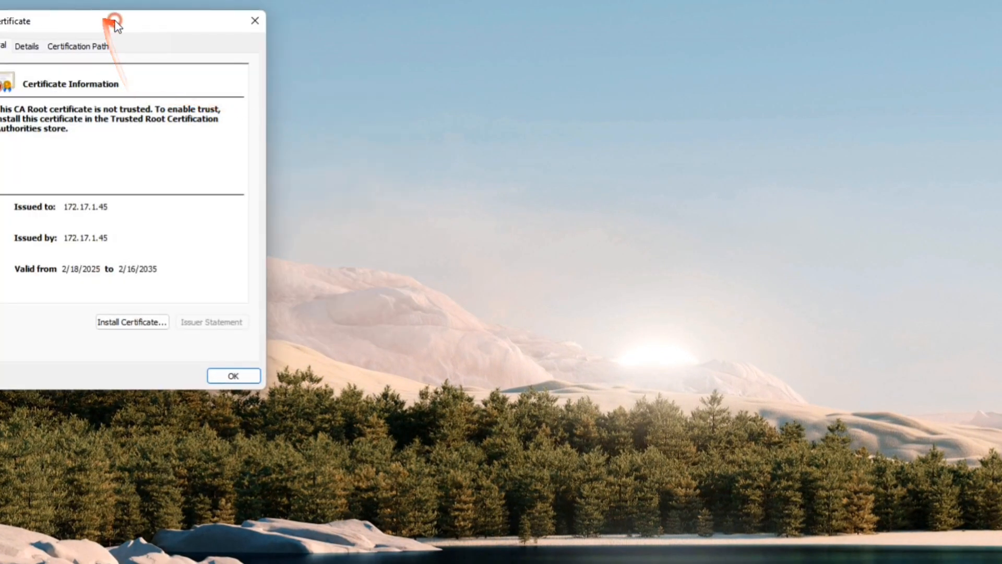
pyautogui.moveTo(112, 23); pyautogui.dragTo(413, 33)
# Import the certificate into the Trusted Root Certification Authorities store and close its dialogs.
pyautogui.click(444, 336)
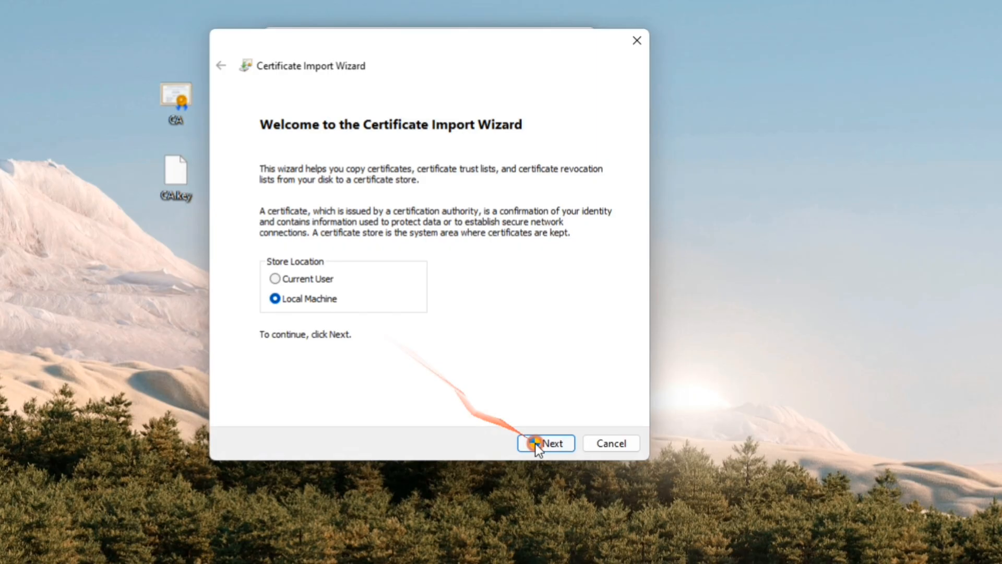
pyautogui.click(533, 395)
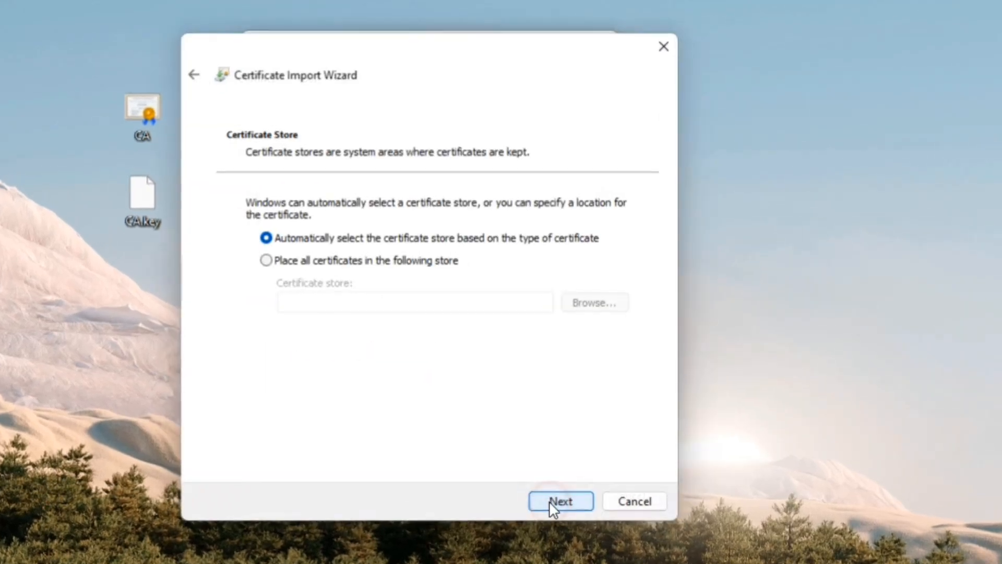
pyautogui.click(581, 304)
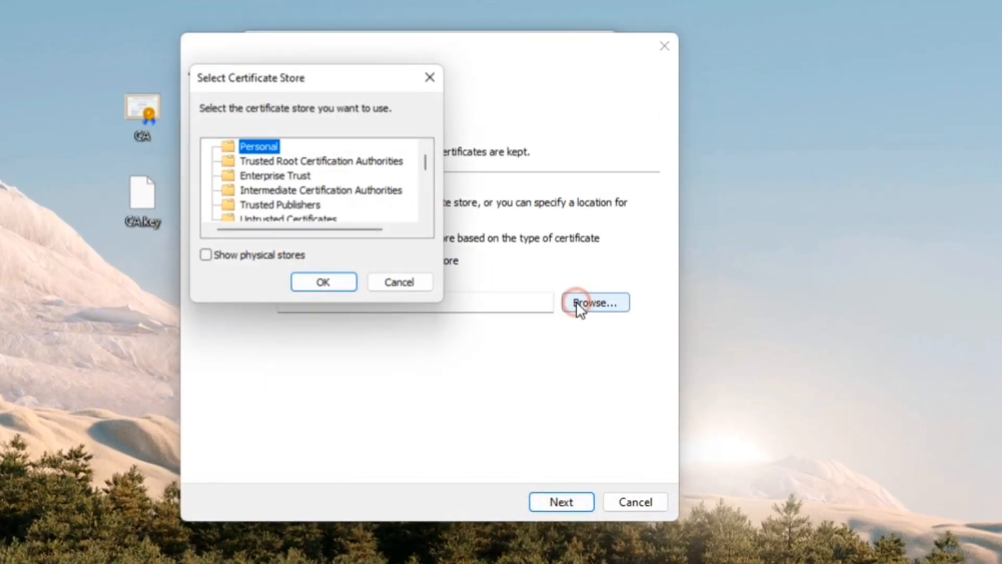
pyautogui.click(281, 161)
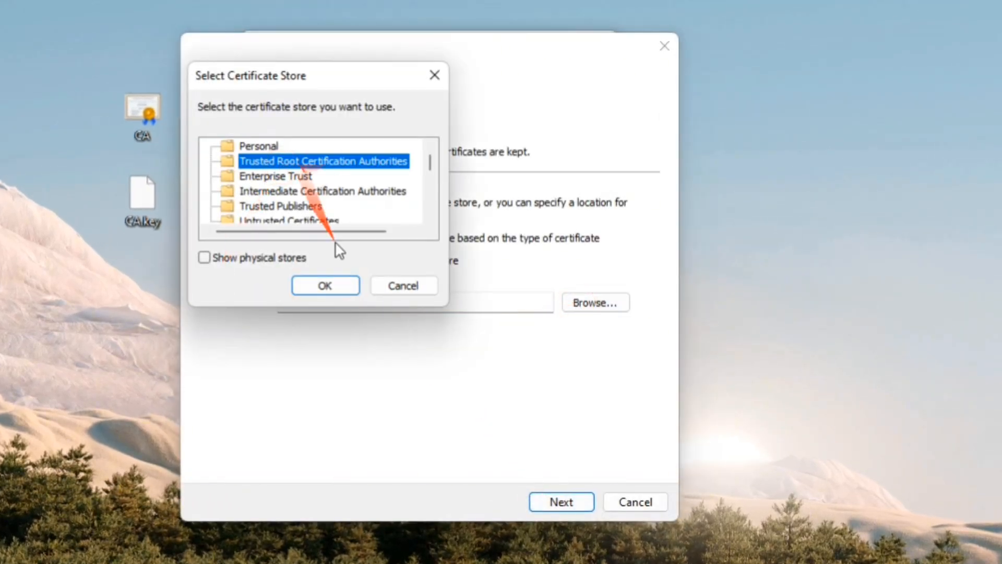
pyautogui.click(324, 285)
pyautogui.click(560, 502)
pyautogui.click(559, 502)
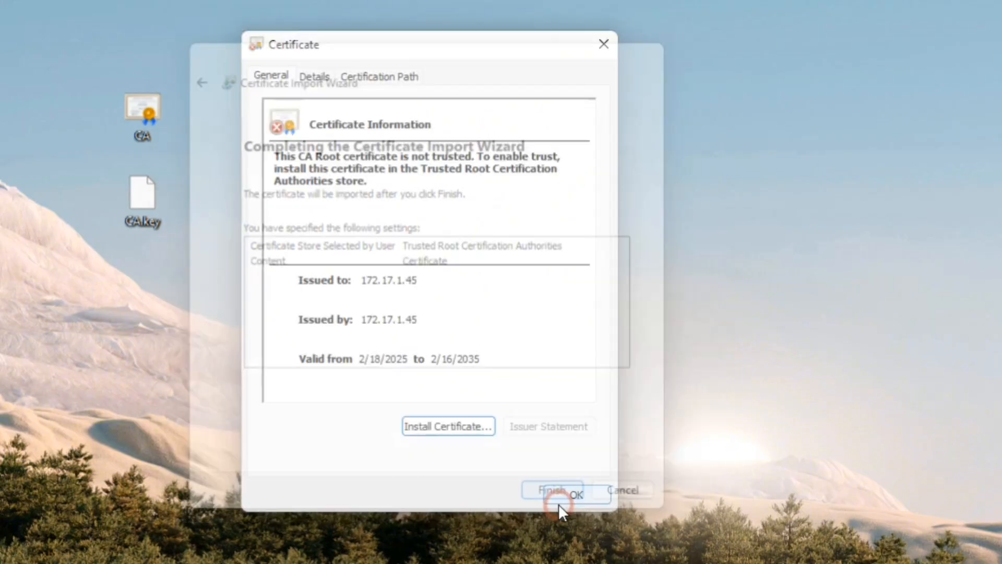
pyautogui.click(760, 552)
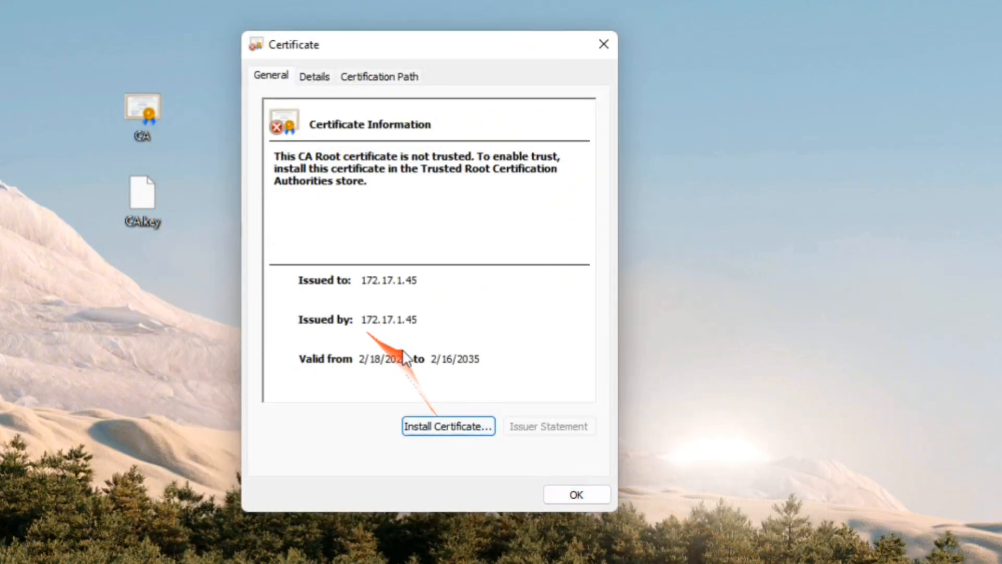
pyautogui.click(576, 495)
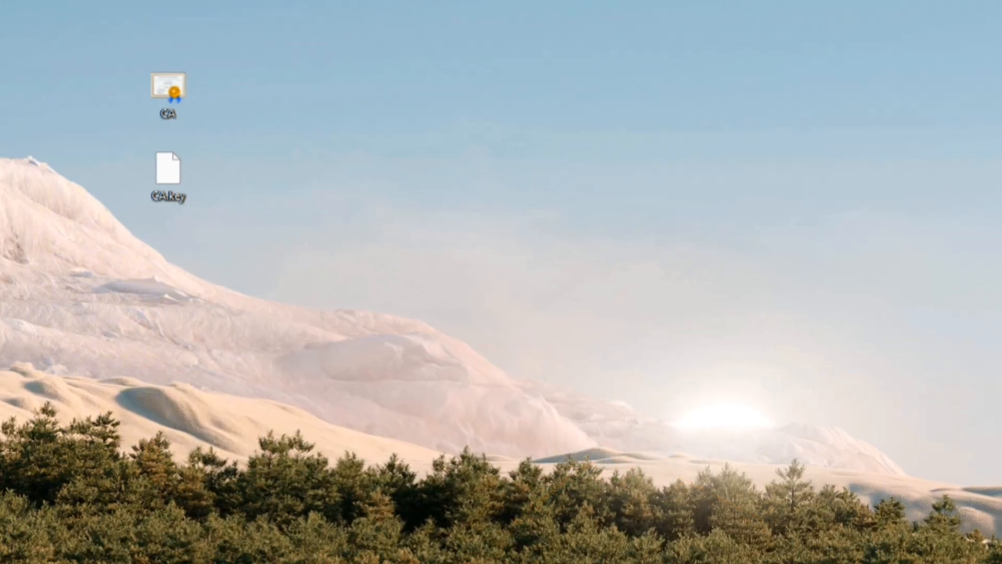
# Use certlm.msc to confirm the 172.17.1.45 trusted root certificate, valid until 2/16/2035.
pyautogui.press('super')
pyautogui.write('cert')
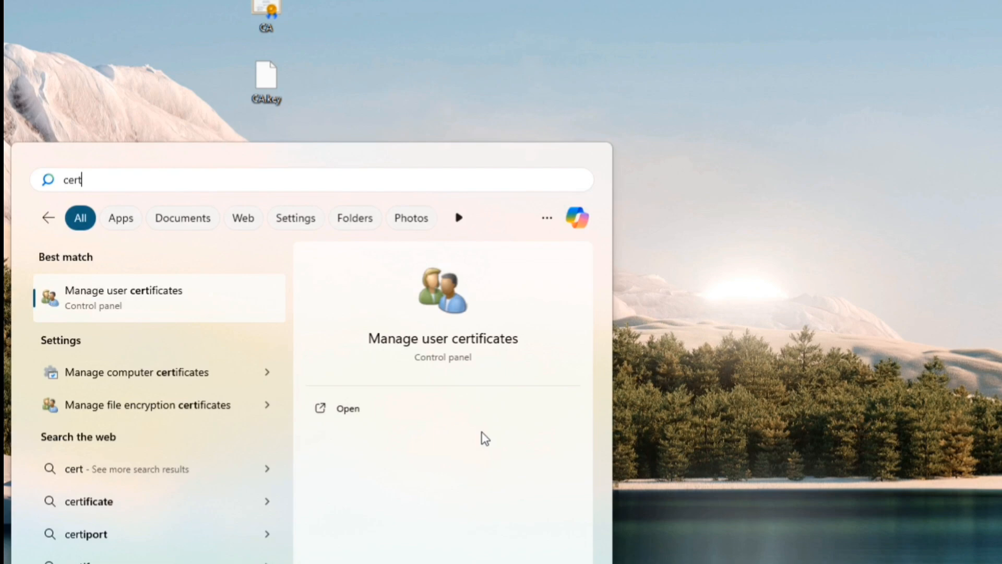
pyautogui.write('lm.msc')
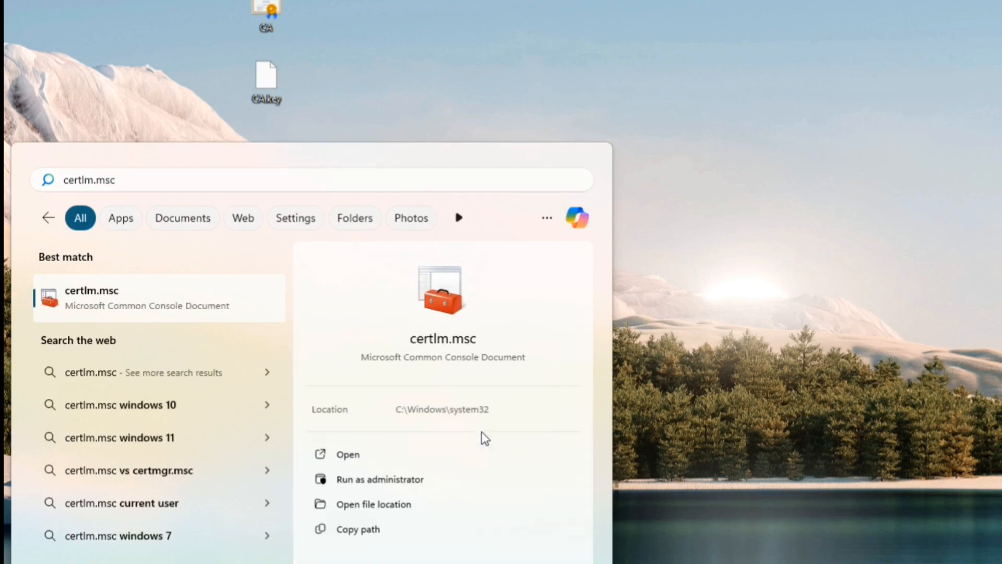
pyautogui.press('Return')
pyautogui.doubleClick(208, 373)
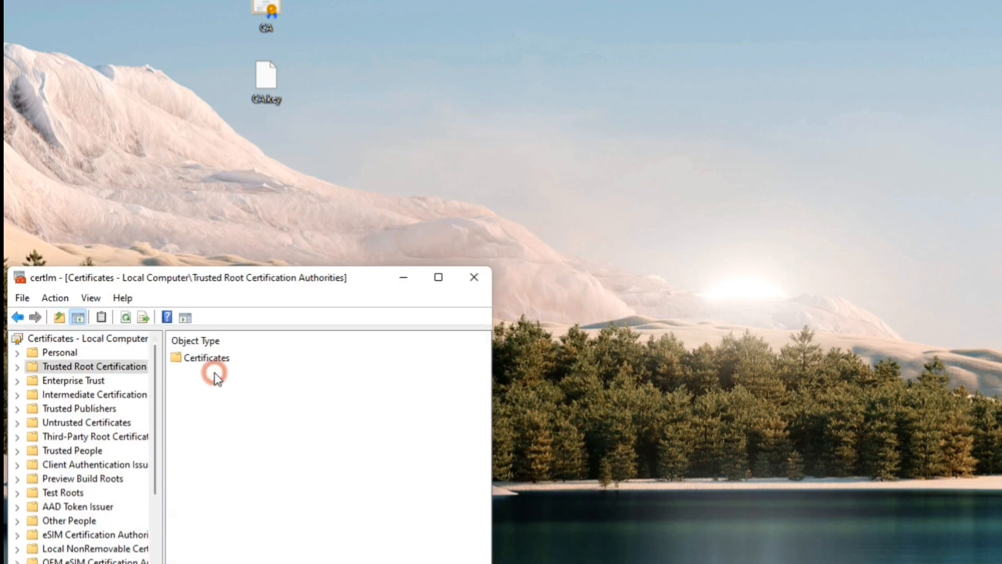
pyautogui.click(211, 359)
pyautogui.doubleClick(212, 359)
pyautogui.click(210, 358)
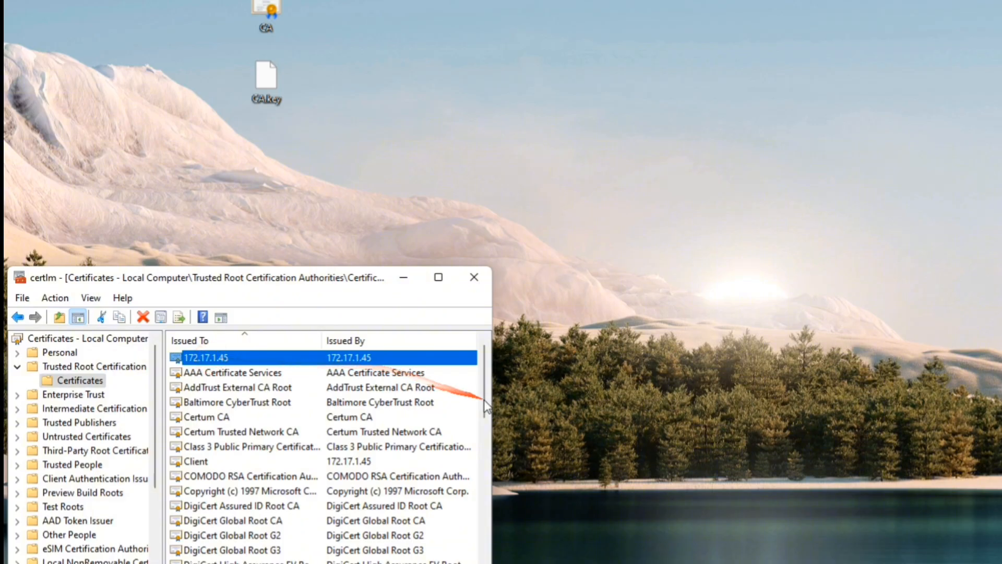
pyautogui.moveTo(493, 403); pyautogui.dragTo(1000, 405)
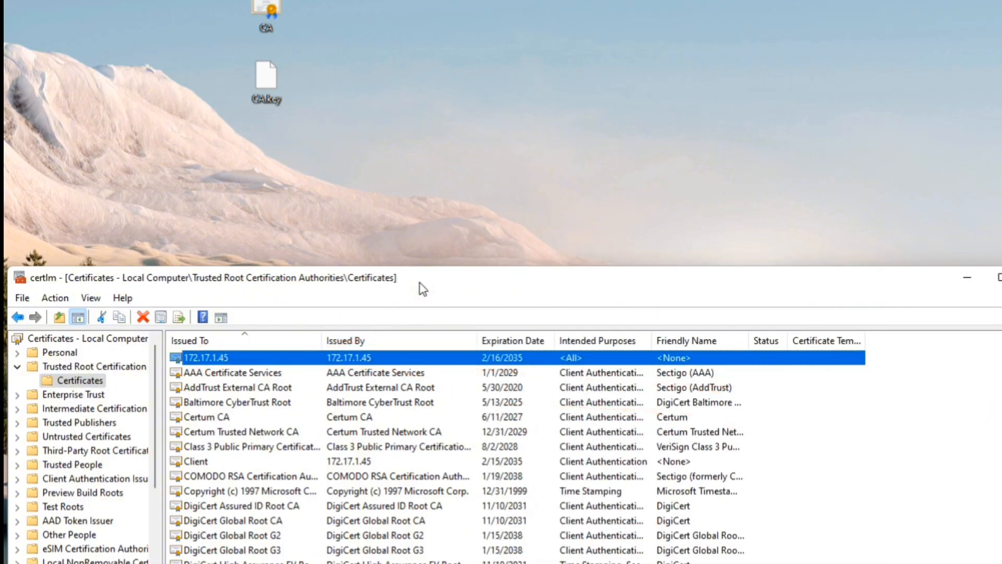
# Dismiss the SSTP connection error and retry connecting the SSTP VPN.
pyautogui.click(967, 277)
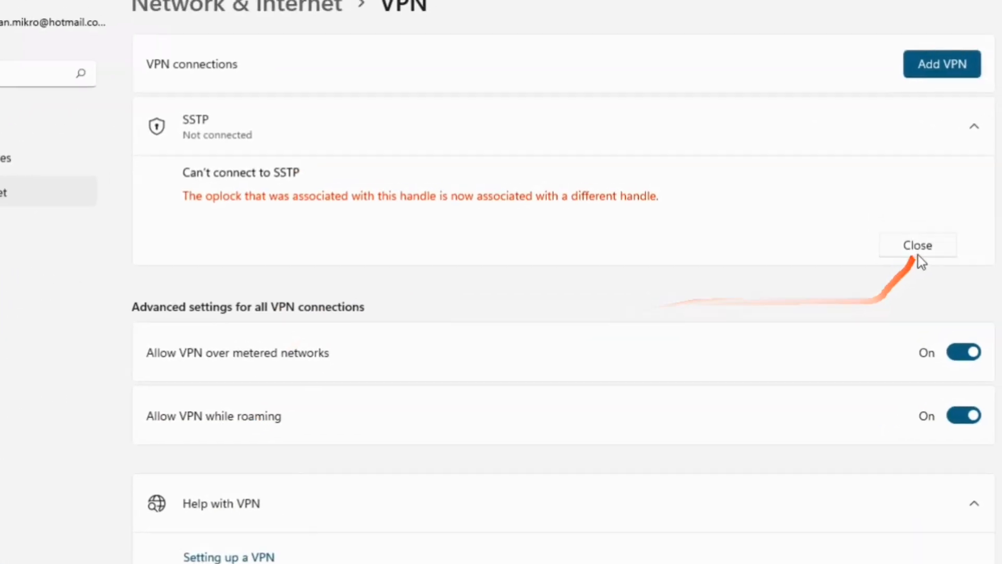
pyautogui.click(958, 187)
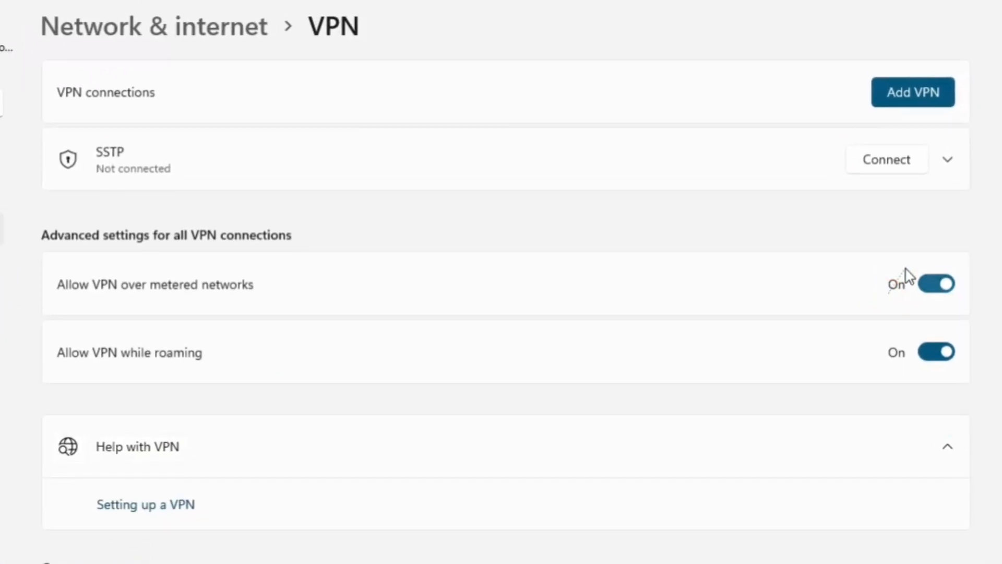
pyautogui.click(889, 164)
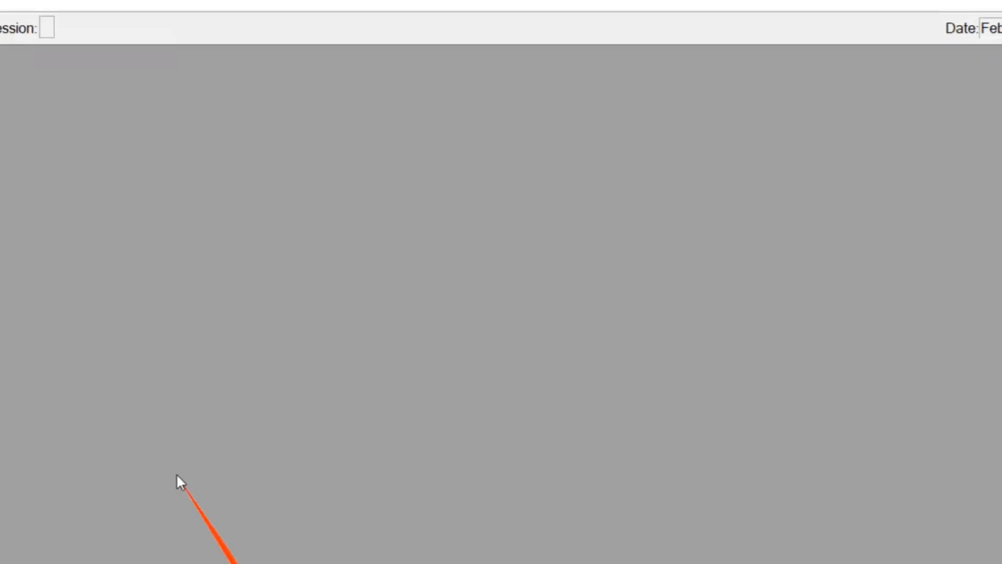
# Inspect the SSTP PPP secret's profile and close it unchanged.
pyautogui.click(67, 218)
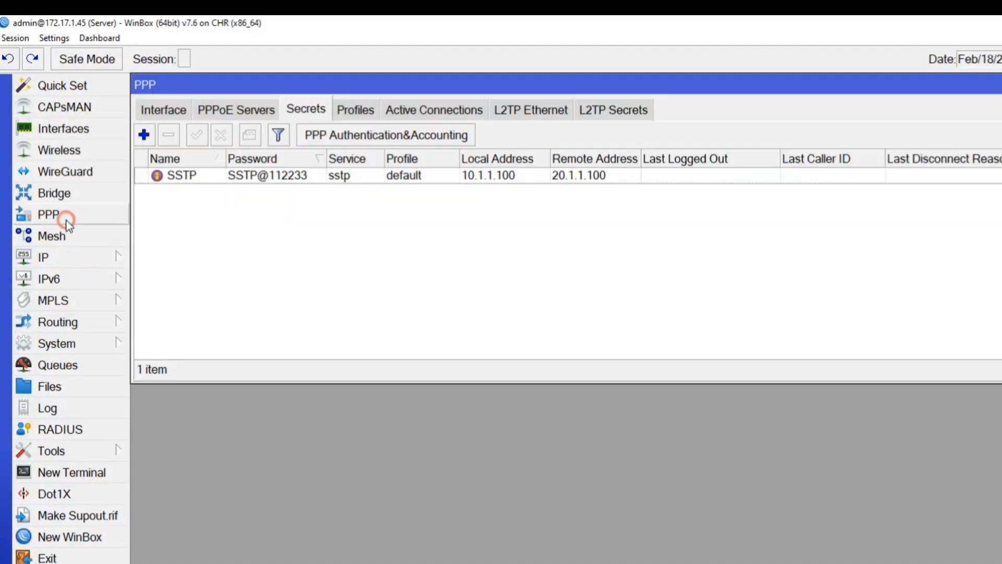
pyautogui.click(238, 177)
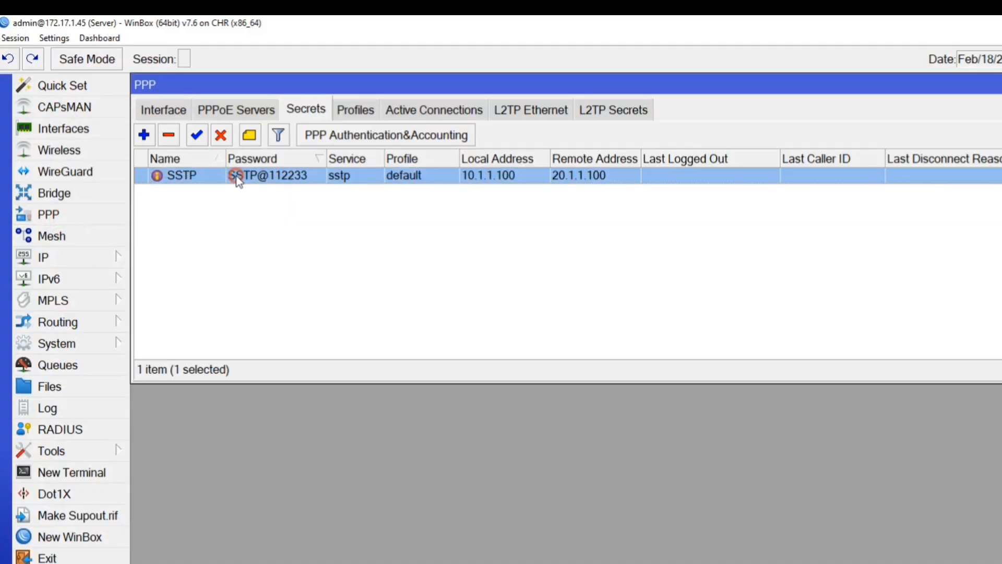
pyautogui.doubleClick(238, 178)
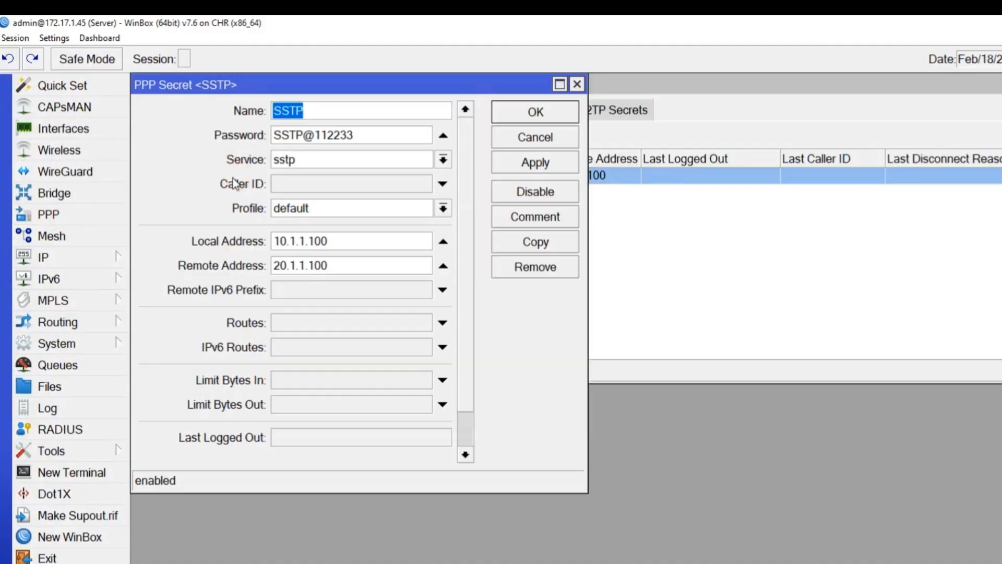
pyautogui.click(288, 212)
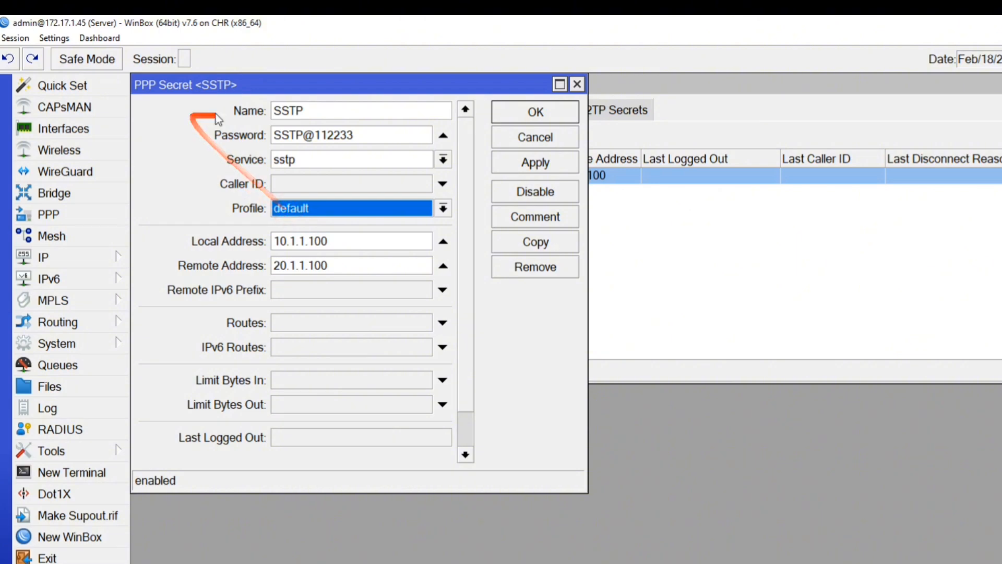
pyautogui.click(517, 140)
# Turn off Verify Client Certificate on the SSTP server, keeping the default profile, and apply.
pyautogui.click(215, 107)
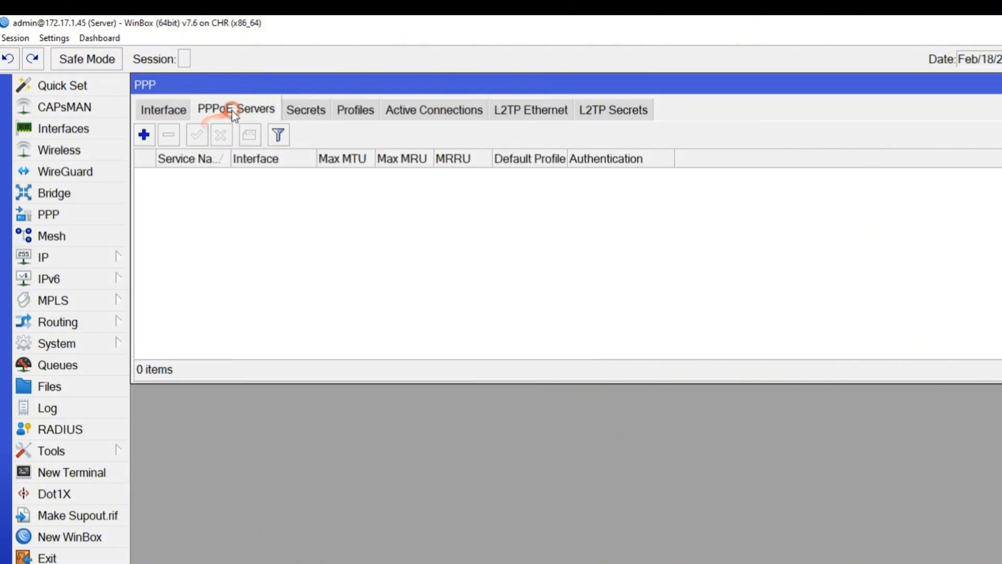
pyautogui.click(161, 106)
pyautogui.click(558, 142)
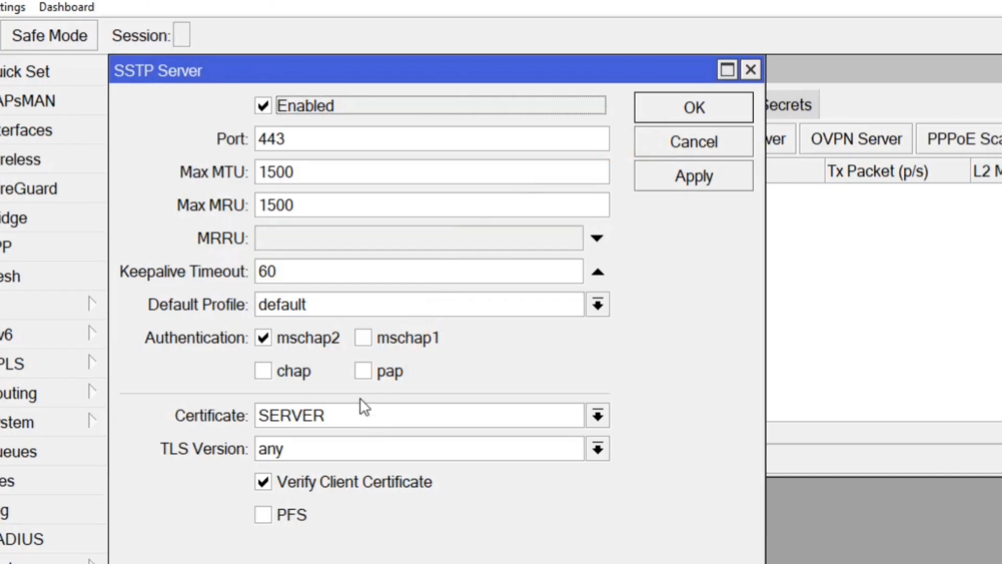
pyautogui.click(315, 292)
pyautogui.click(313, 298)
pyautogui.click(262, 480)
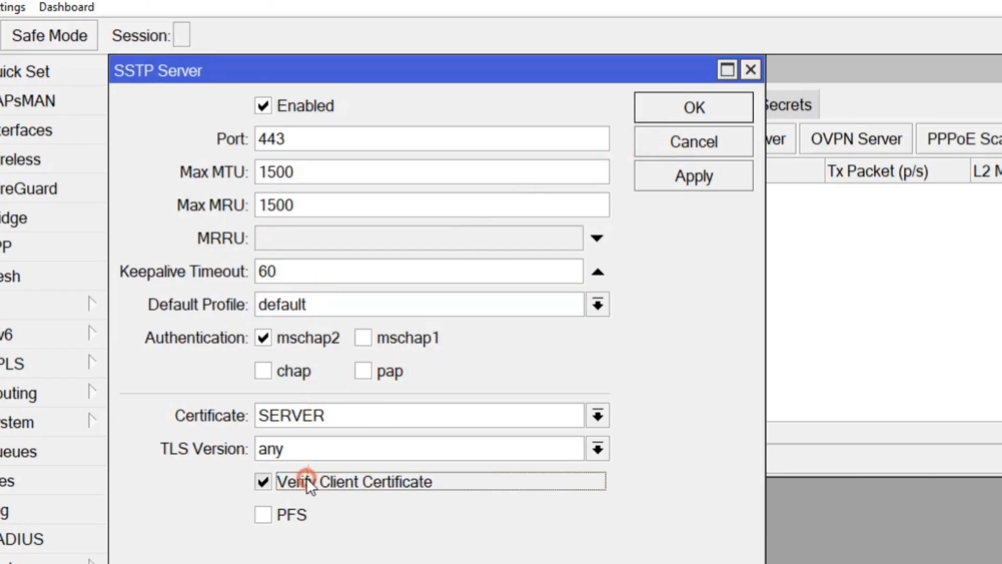
pyautogui.click(681, 172)
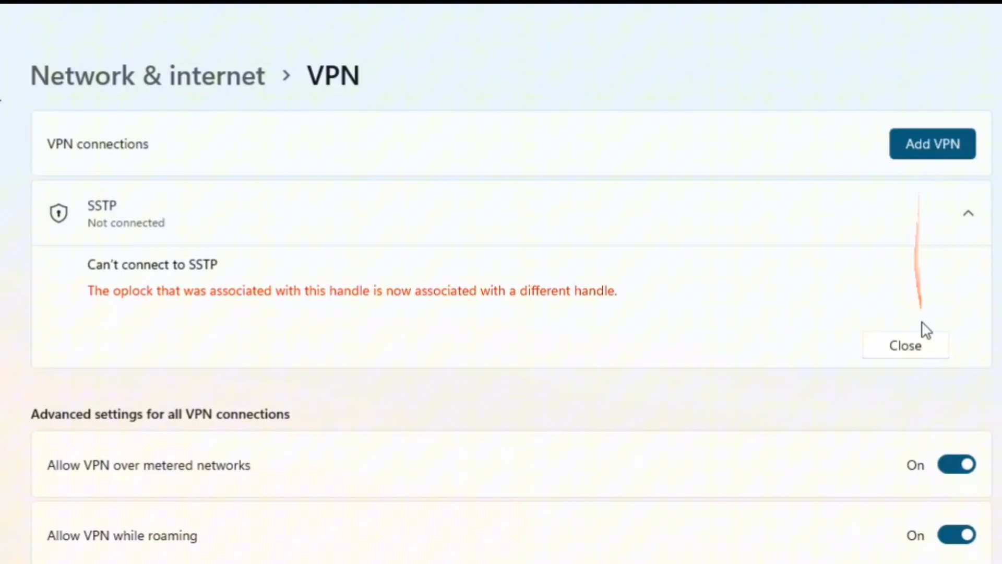
# Dismiss the old error and connect the SSTP VPN in Windows Settings.
pyautogui.click(917, 342)
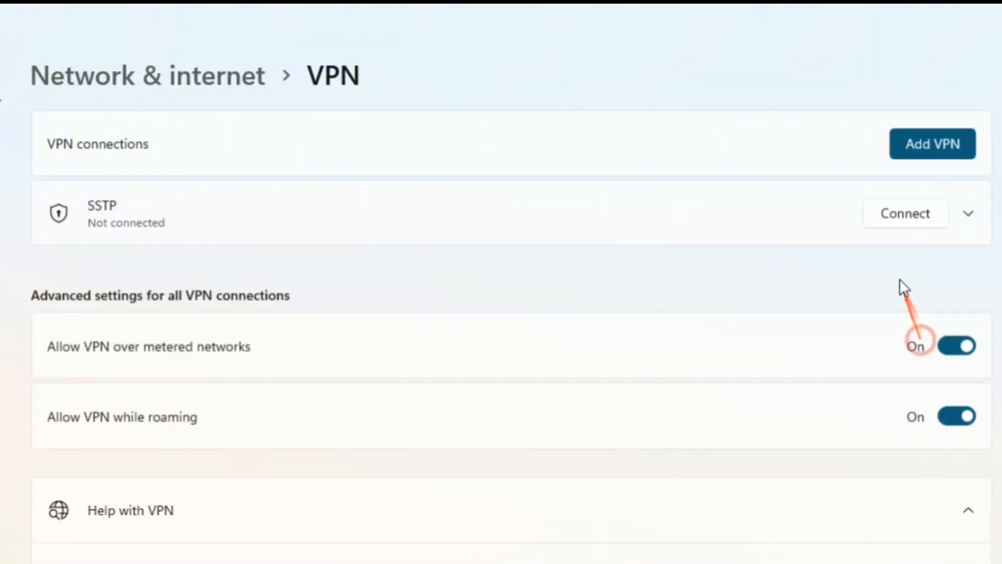
pyautogui.click(906, 217)
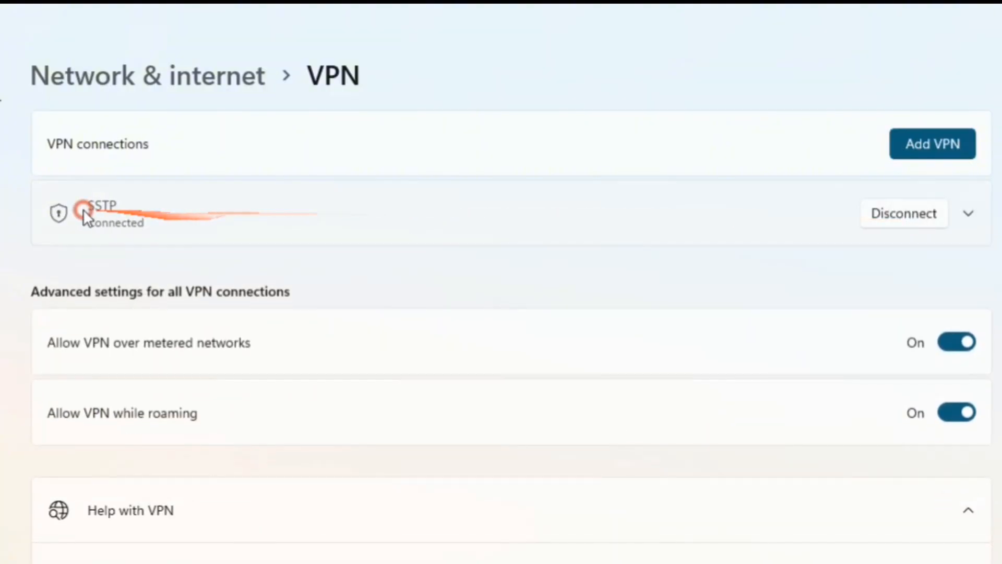
pyautogui.click(117, 220)
pyautogui.click(117, 221)
pyautogui.click(98, 206)
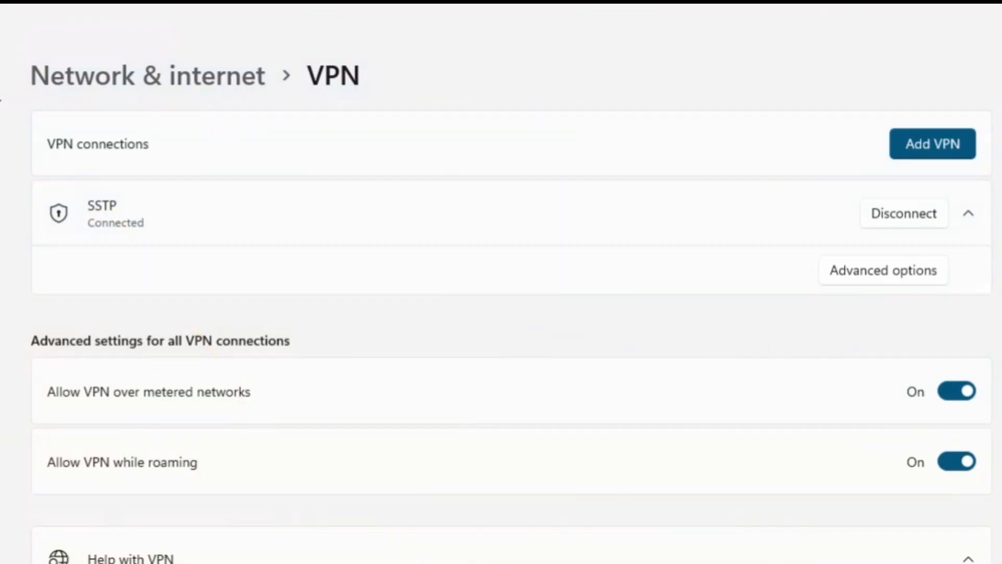
# Check the SSTP connection details for IPv4 address 20.1.1.100, then close the status windows.
pyautogui.doubleClick(574, 381)
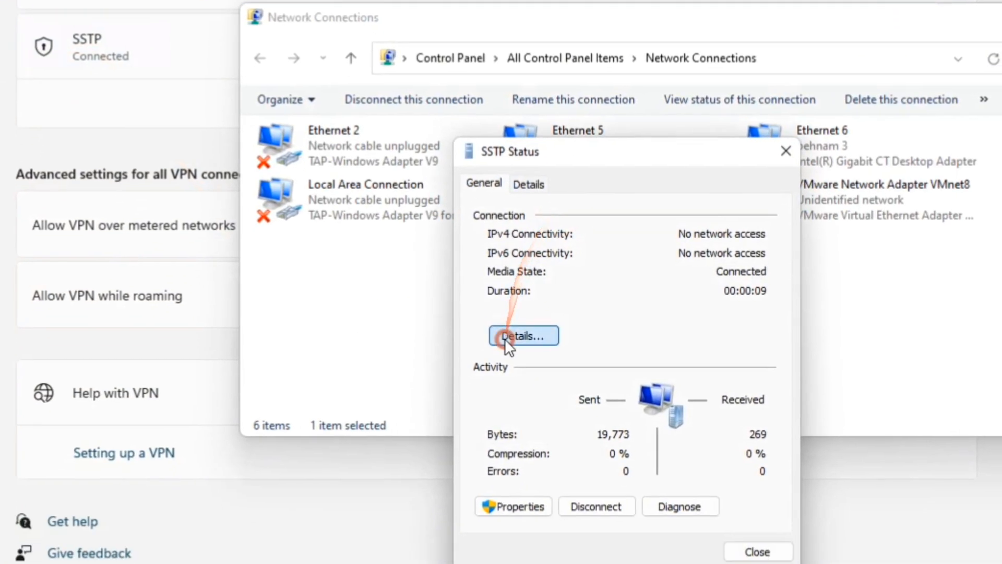
pyautogui.click(534, 445)
pyautogui.click(600, 259)
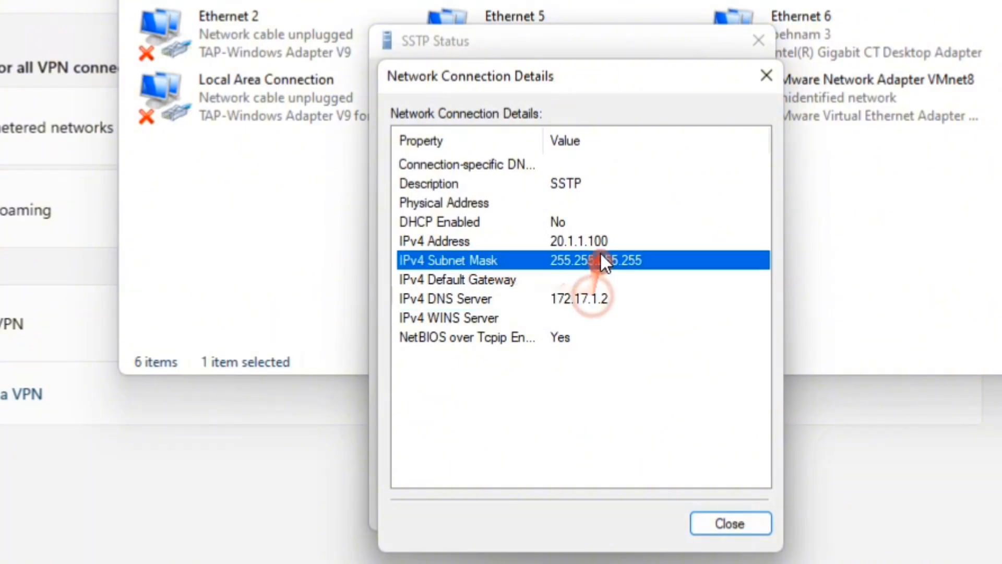
pyautogui.click(591, 242)
pyautogui.click(731, 522)
pyautogui.click(726, 509)
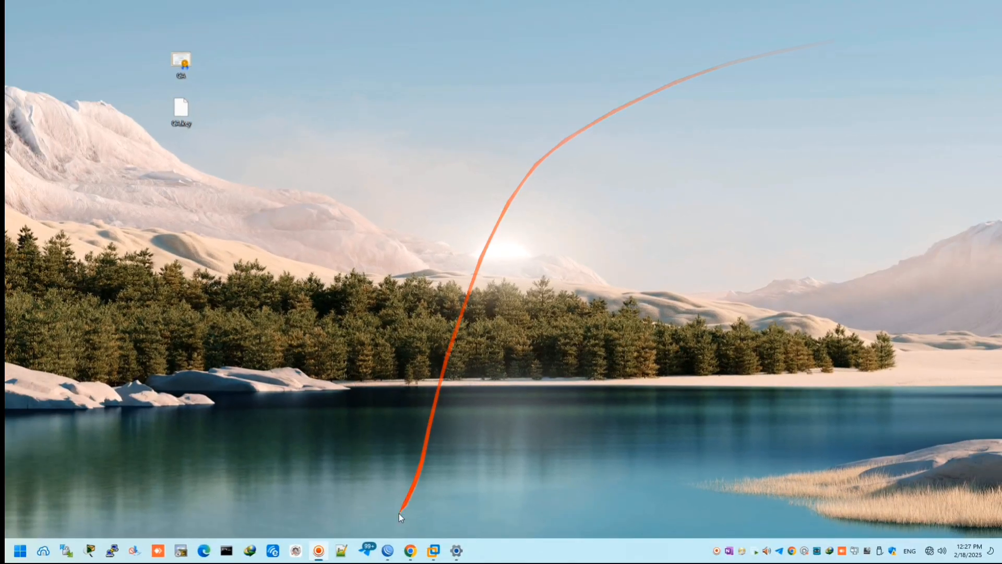
# Bring the EVE topology browser window forward, maximize it, and reload the page with F5.
pyautogui.click(410, 550)
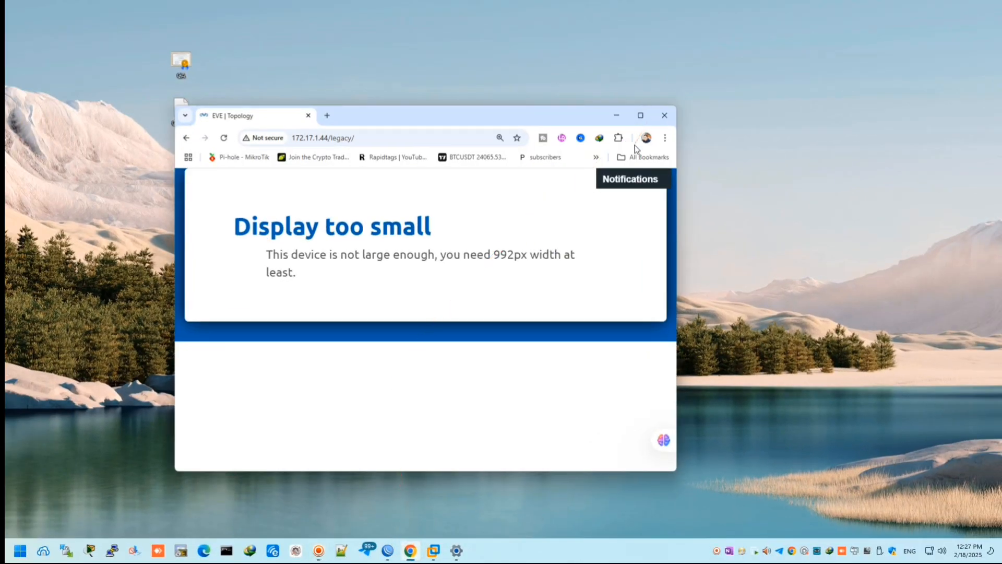
pyautogui.press('super+Up')
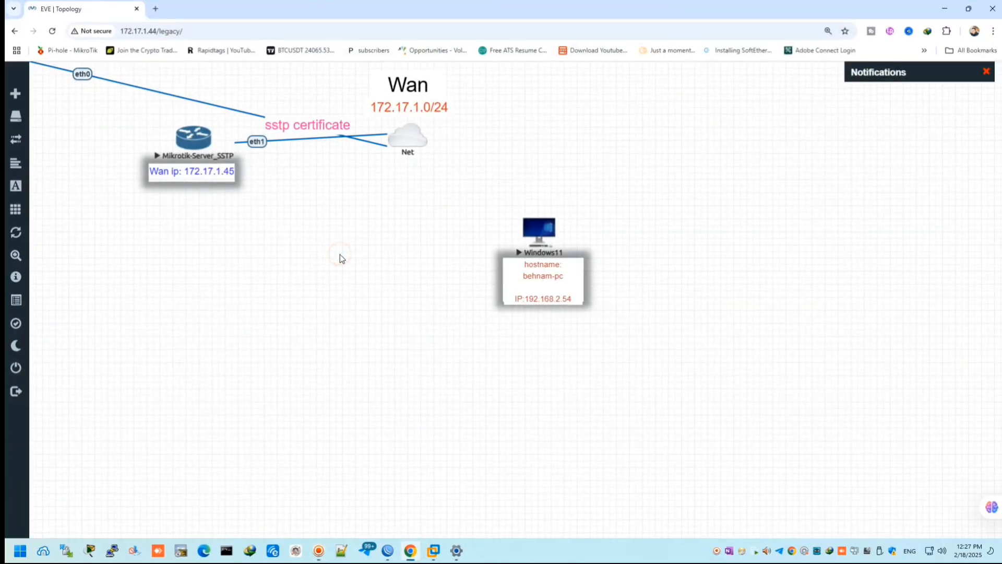
pyautogui.press('F5')
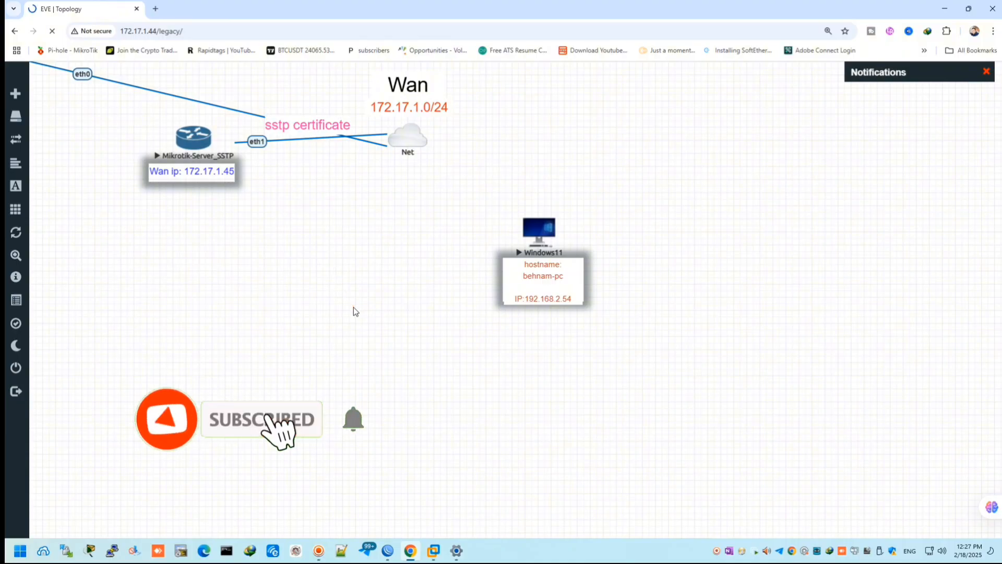